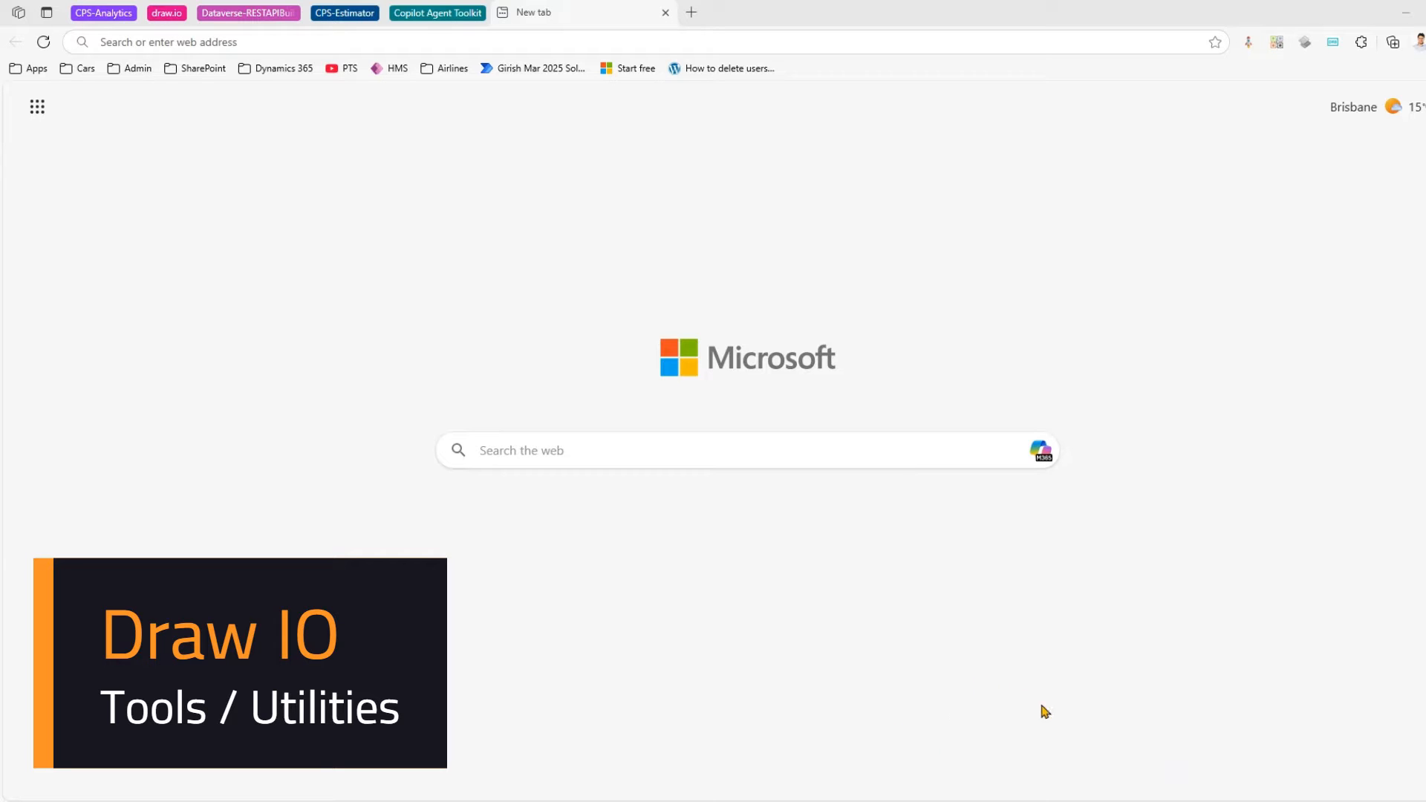
{"action": "left_click", "coordinate": [886, 37]}
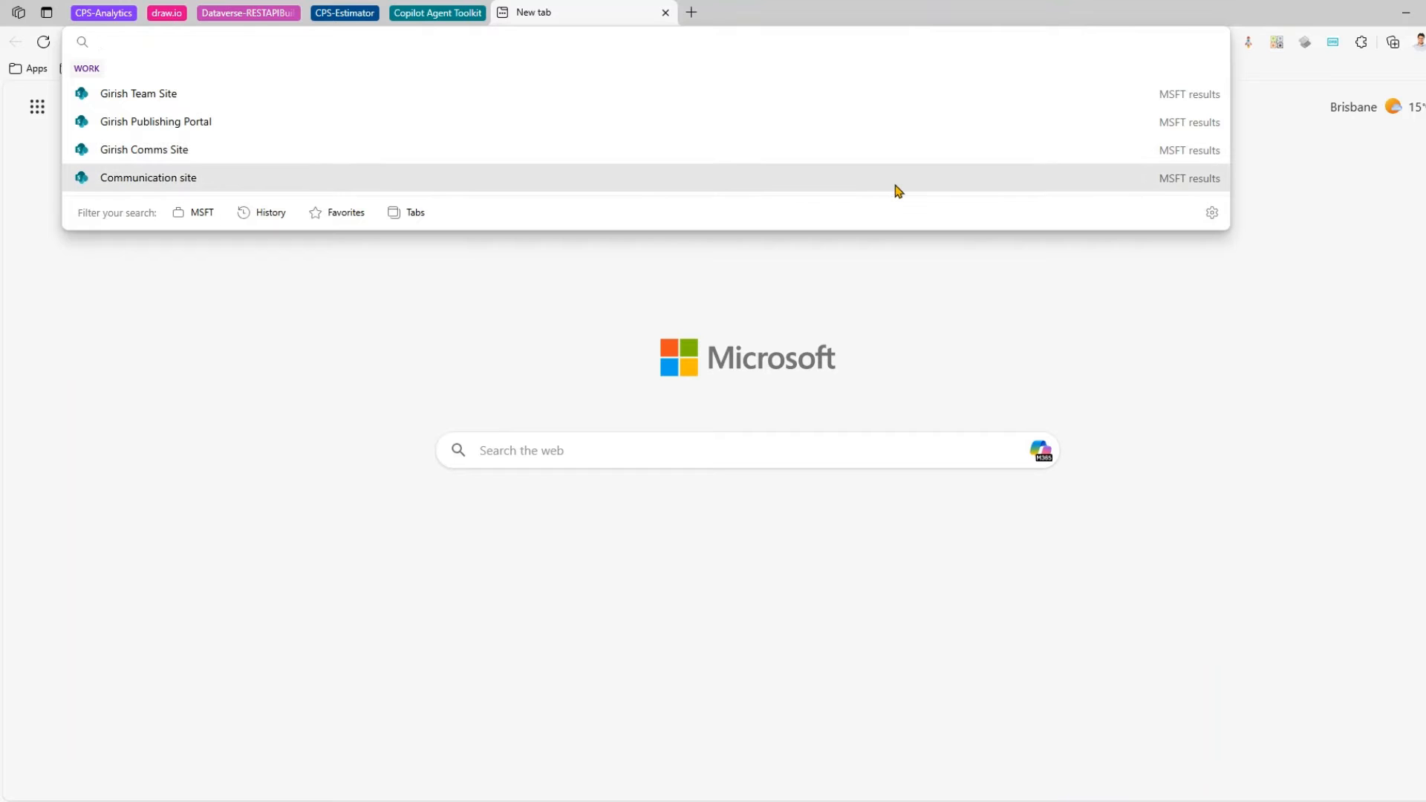
{"action": "left_click", "coordinate": [1053, 275]}
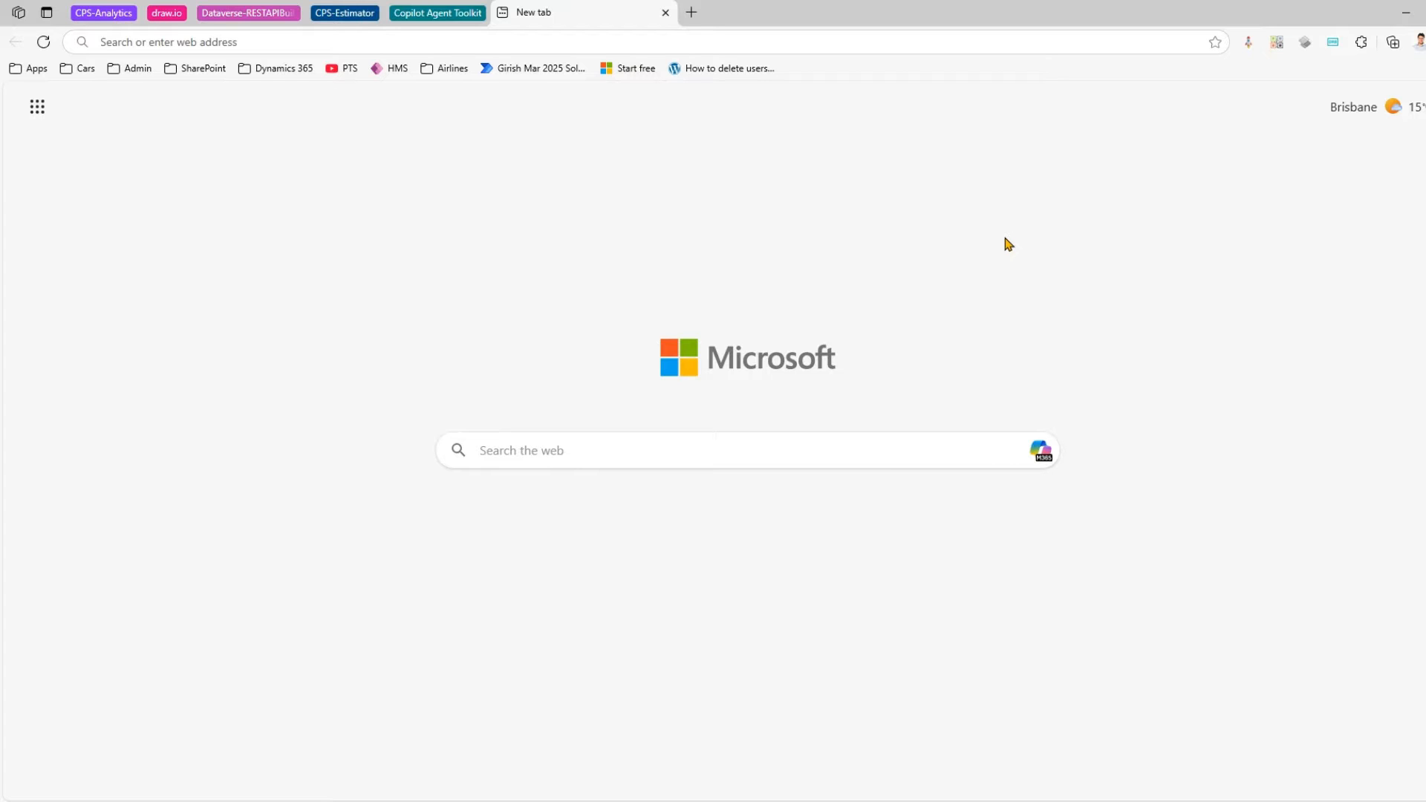
{"action": "left_click", "coordinate": [947, 44]}
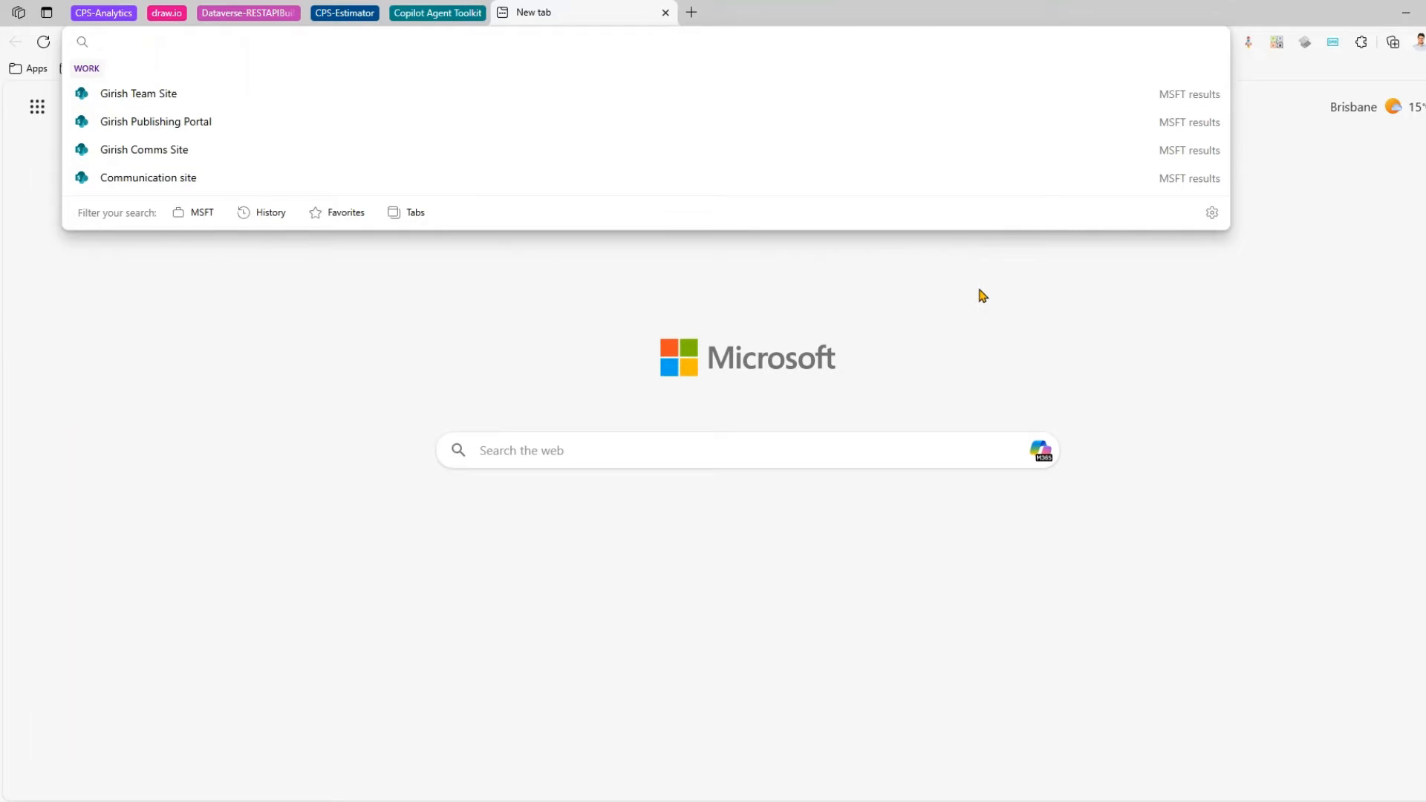
{"action": "key", "text": "super+v"}
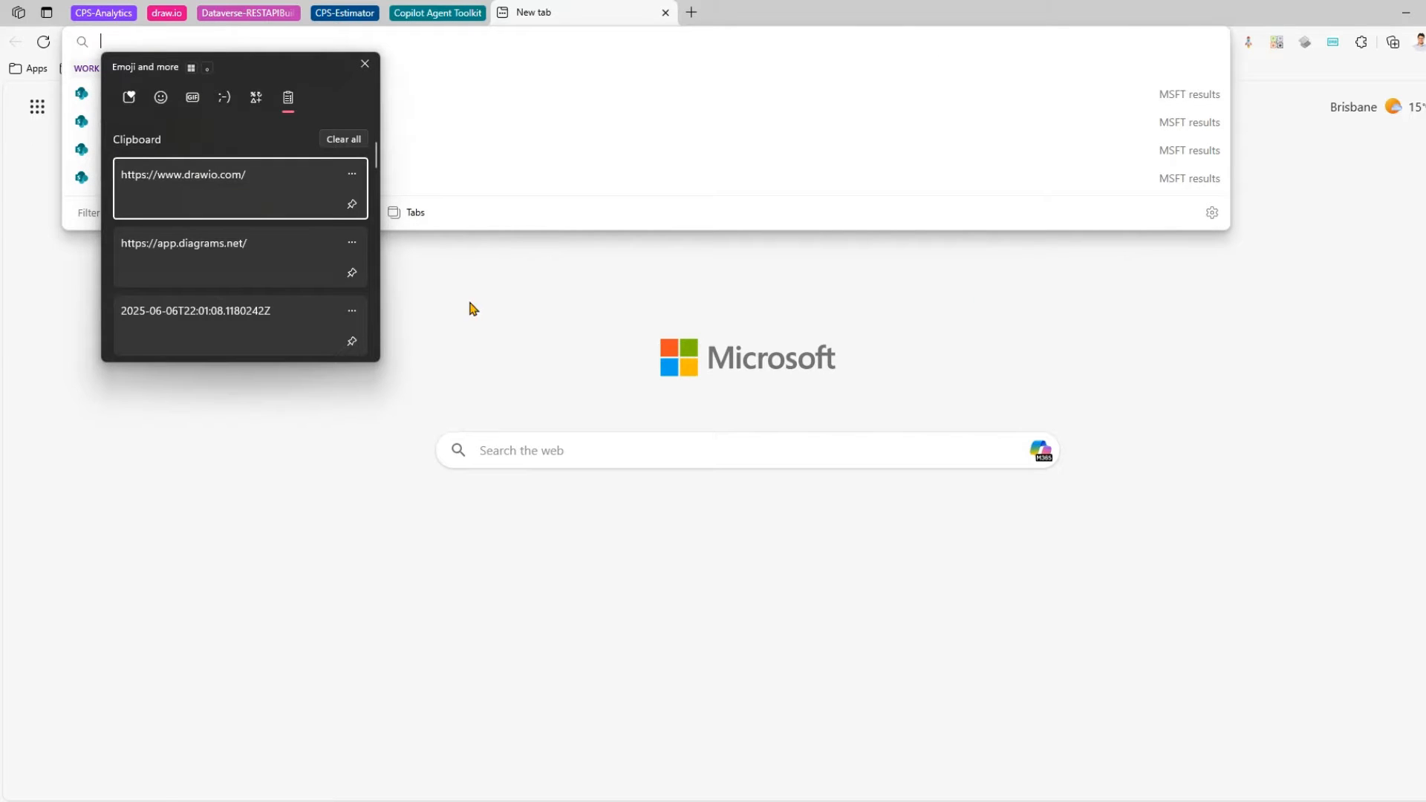
{"action": "left_click", "coordinate": [217, 180]}
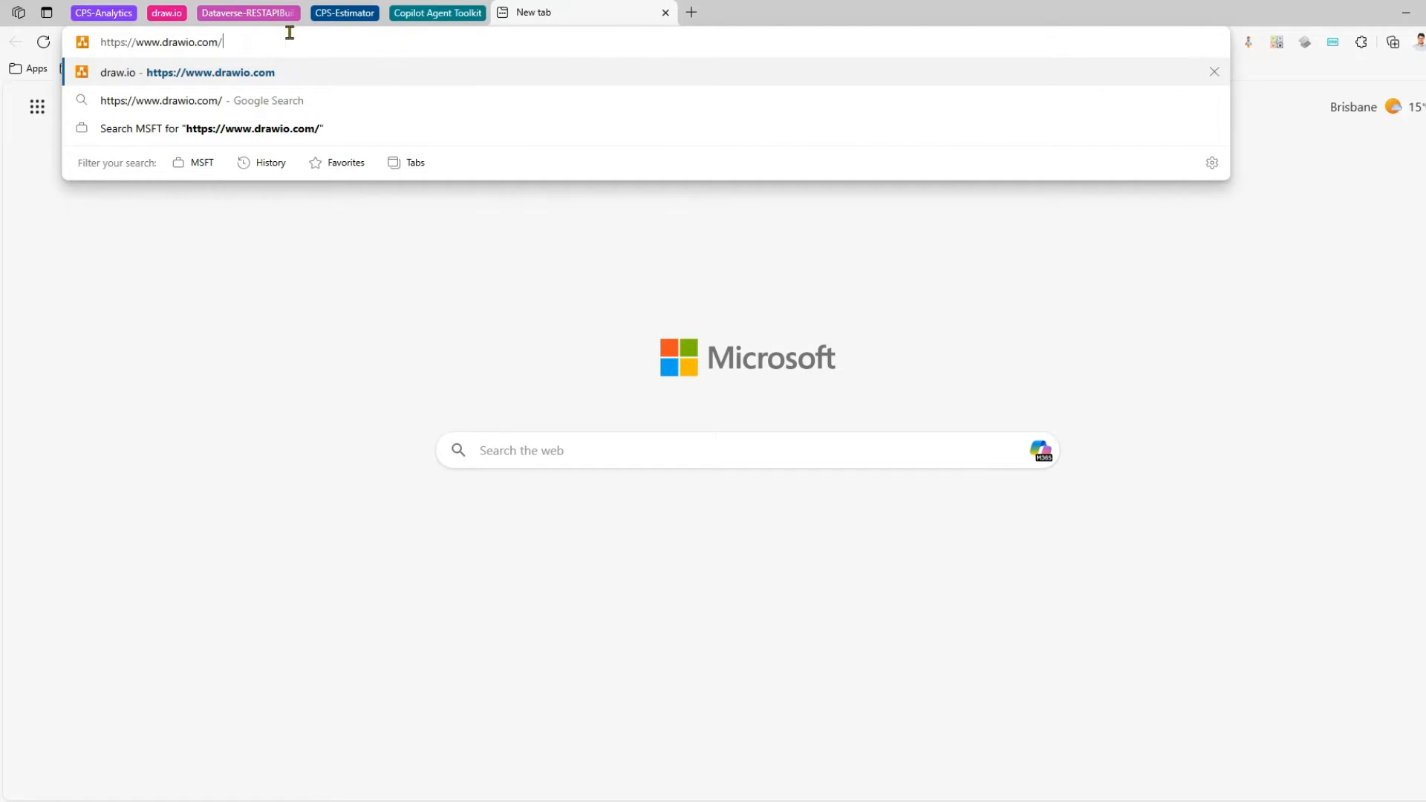
{"action": "key", "text": "Return"}
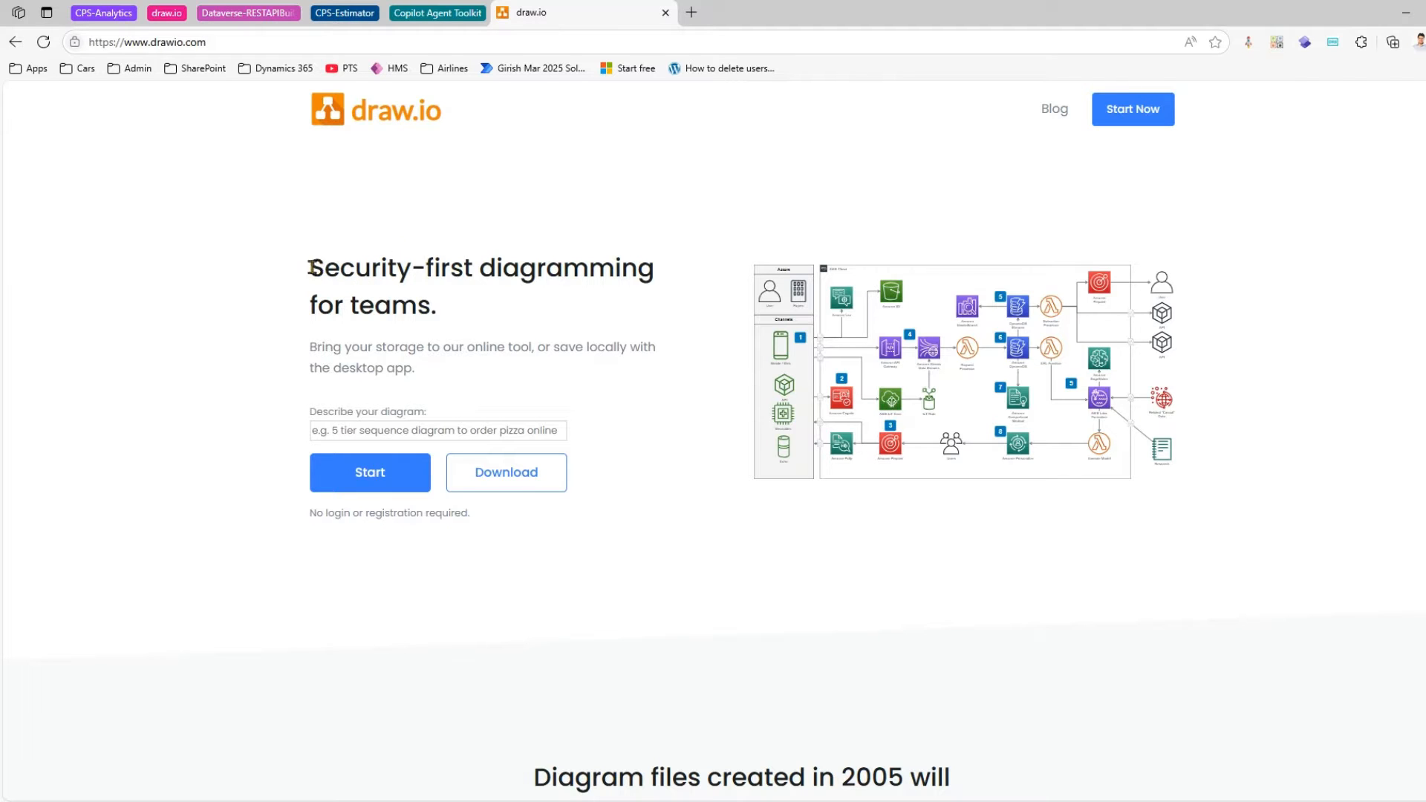
- Examine the draw.io home page, from the tagline and storage description through the features to the branded integrations
{"action": "left_click_drag", "start_coordinate": [313, 268], "coordinate": [420, 305]}
{"action": "left_click", "coordinate": [420, 351]}
{"action": "left_click_drag", "start_coordinate": [325, 349], "coordinate": [416, 379]}
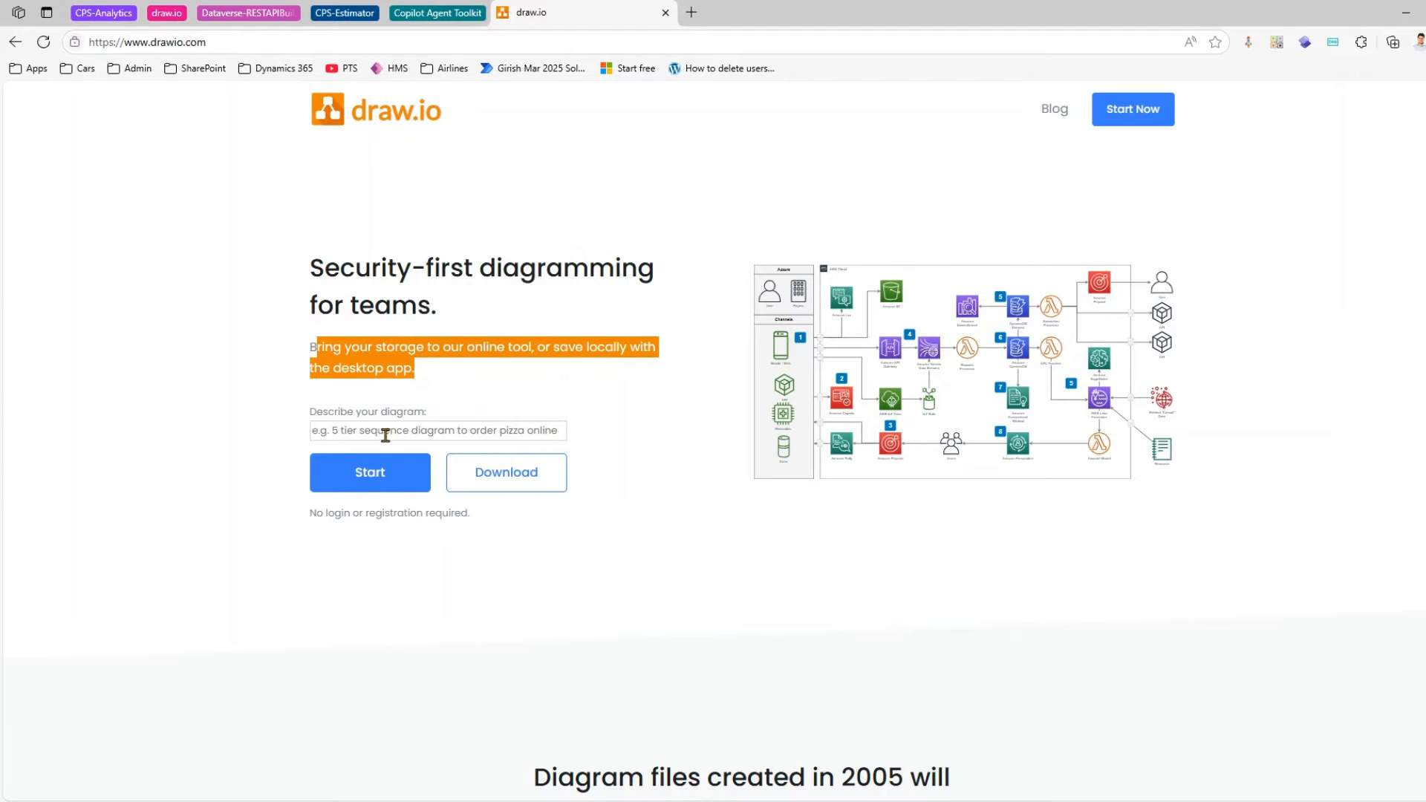
{"action": "left_click", "coordinate": [348, 432]}
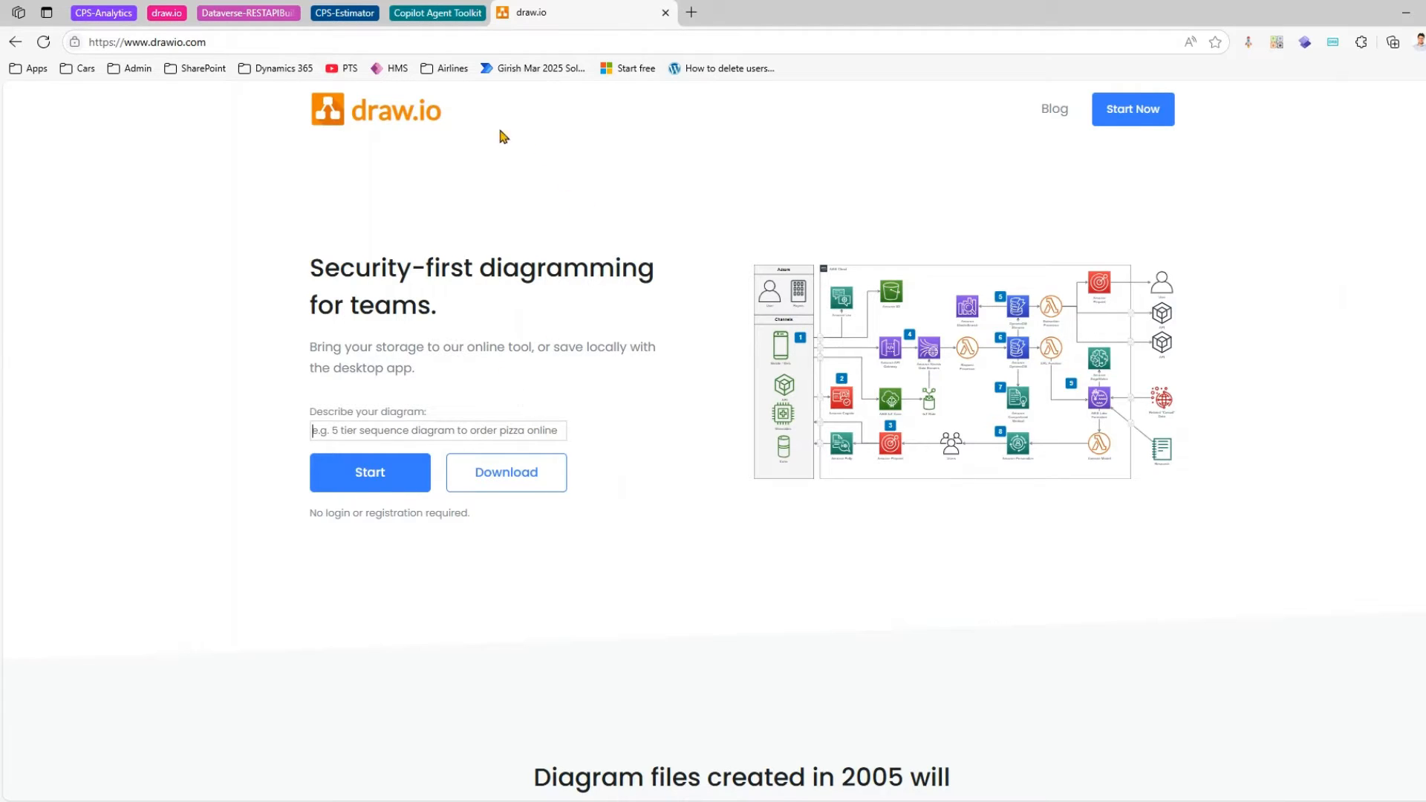
{"action": "scroll", "coordinate": [728, 453], "scroll_direction": "down", "scroll_amount": 5}
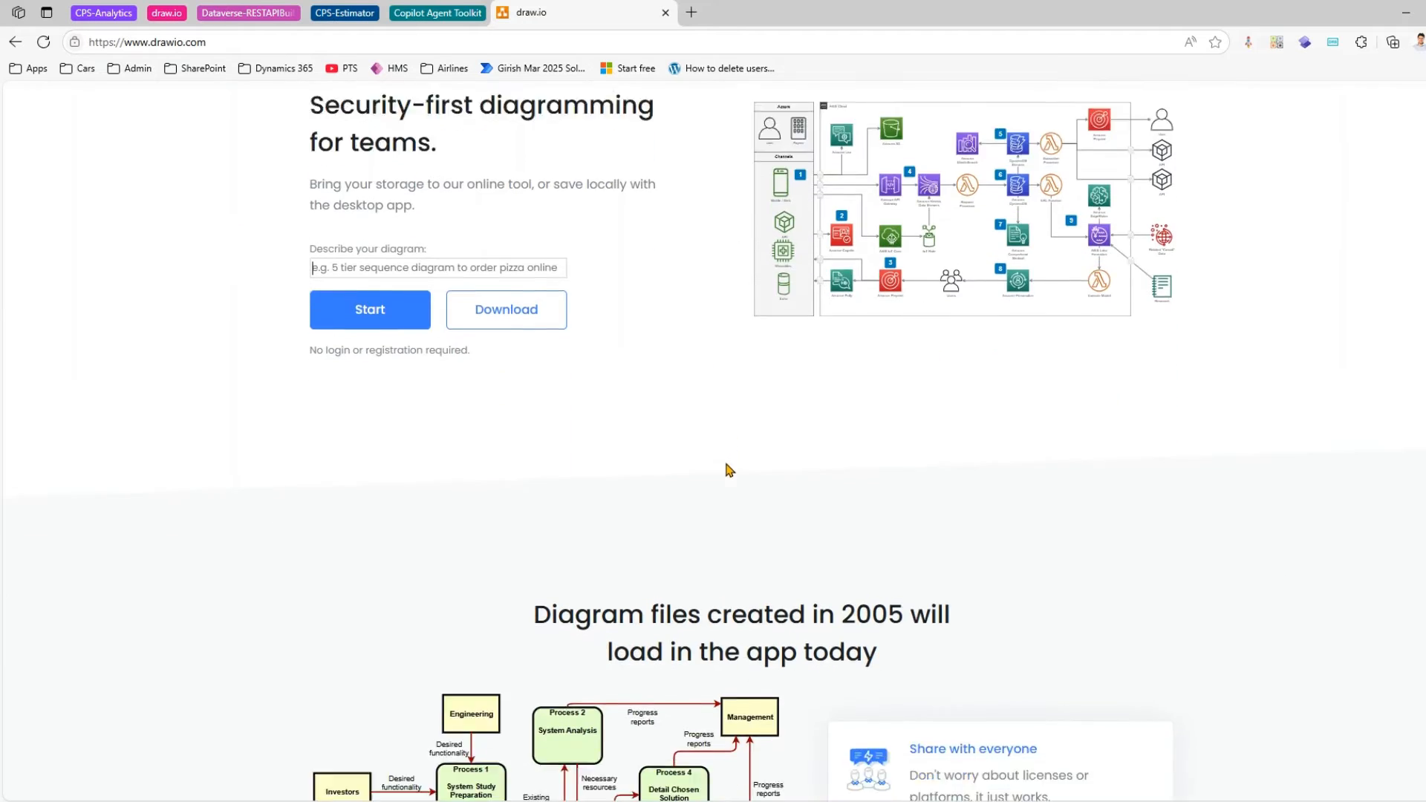
{"action": "scroll", "coordinate": [726, 481], "scroll_direction": "down", "scroll_amount": 4}
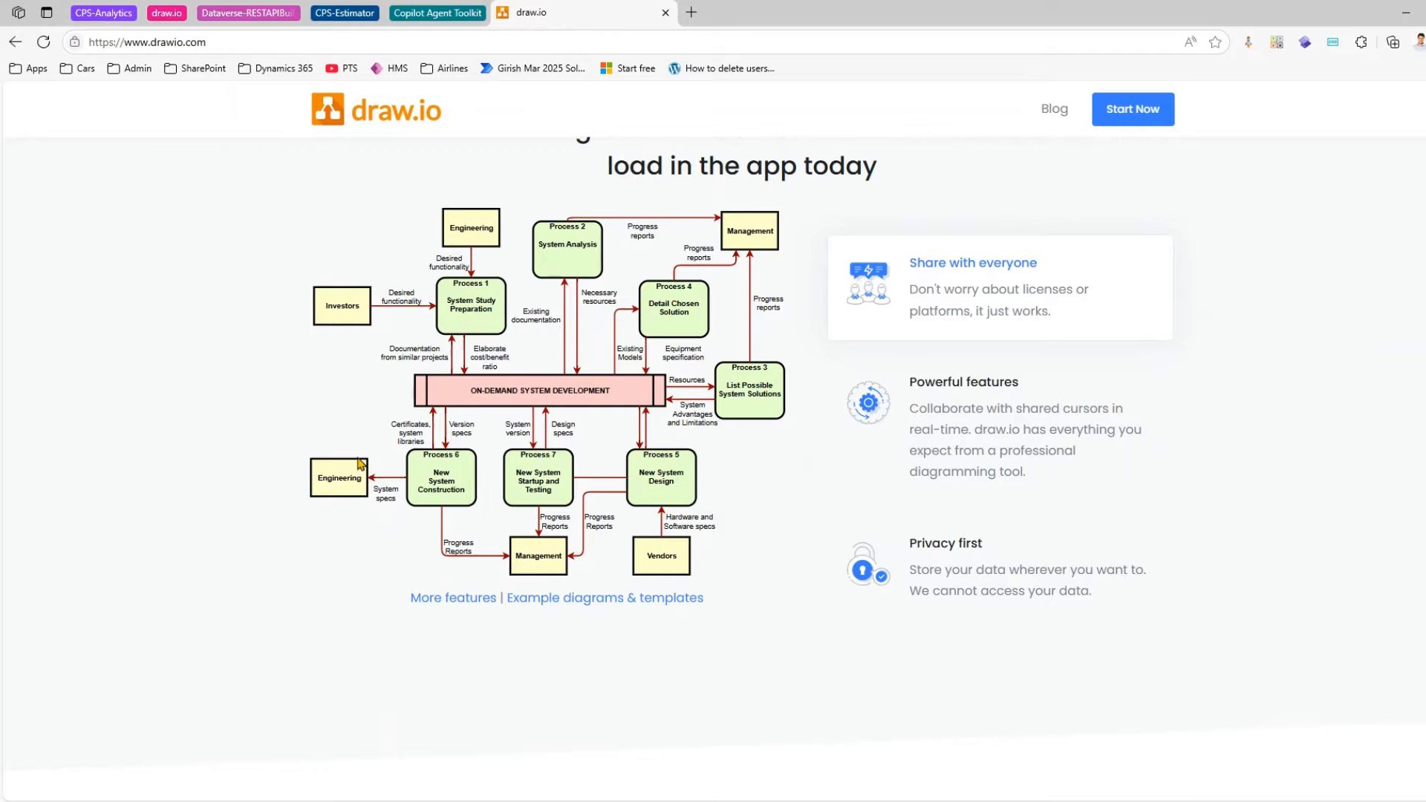
{"action": "scroll", "coordinate": [429, 469], "scroll_direction": "down", "scroll_amount": 2}
{"action": "scroll", "coordinate": [429, 476], "scroll_direction": "down", "scroll_amount": 5}
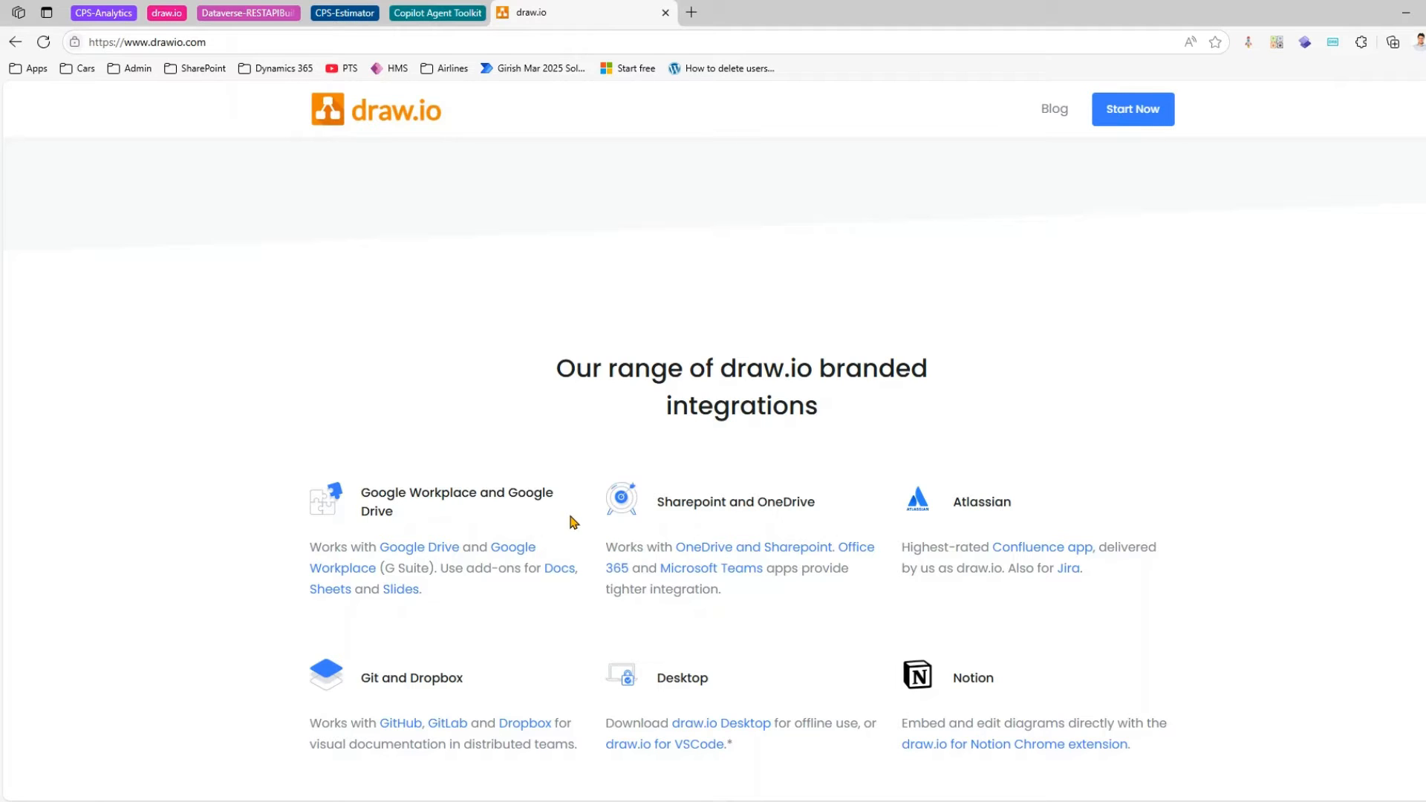
{"action": "scroll", "coordinate": [579, 516], "scroll_direction": "down", "scroll_amount": 3}
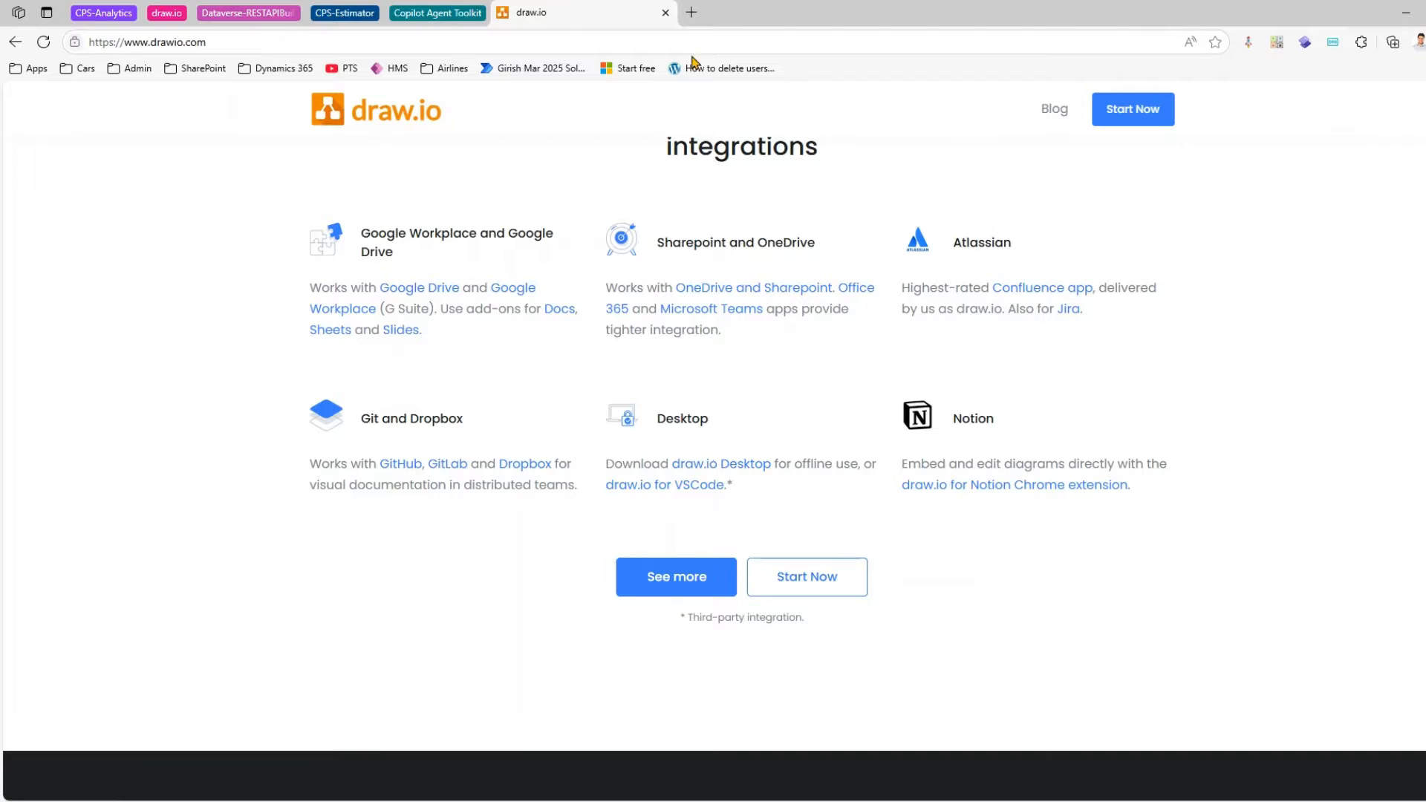
{"action": "left_click", "coordinate": [692, 11]}
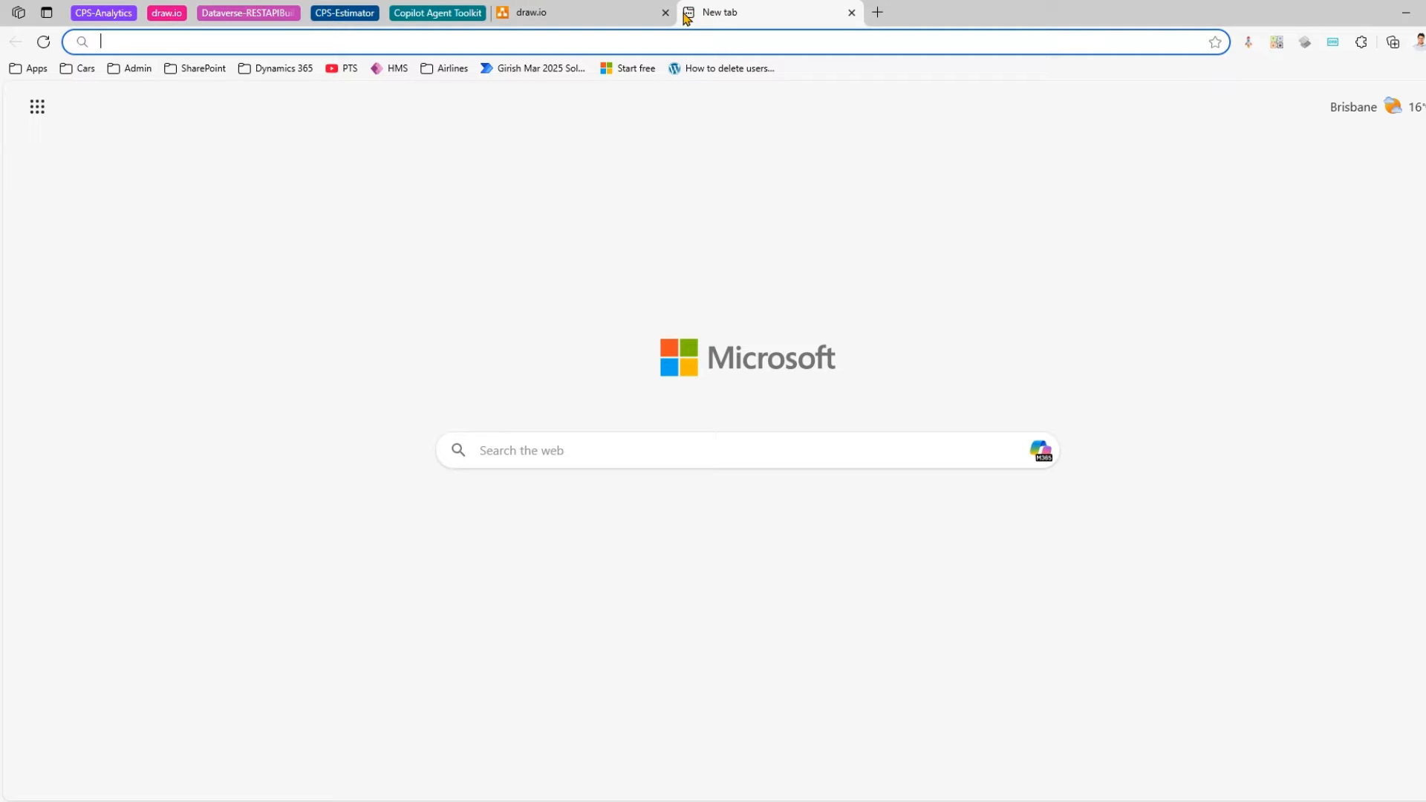
{"action": "key", "text": "super+v"}
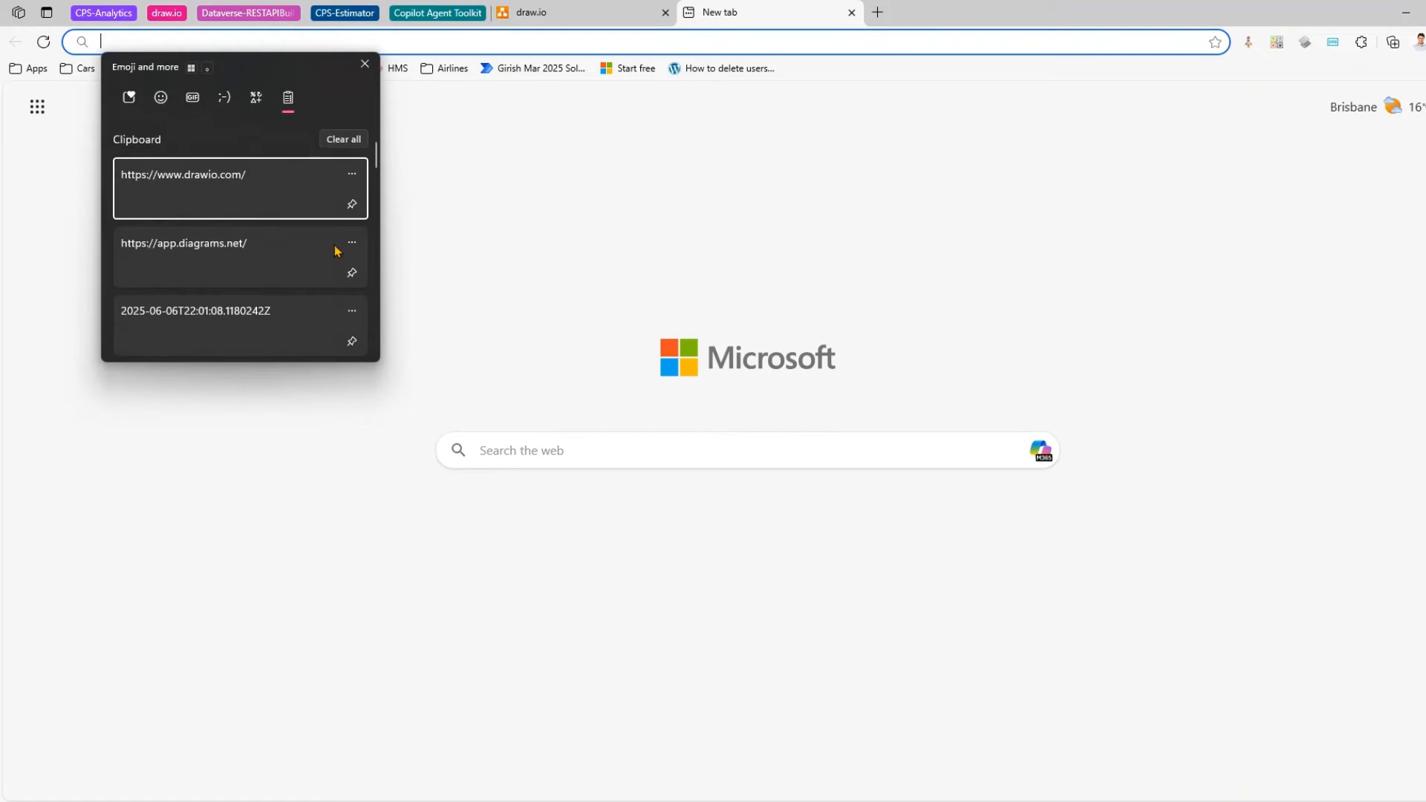
{"action": "left_click", "coordinate": [244, 252]}
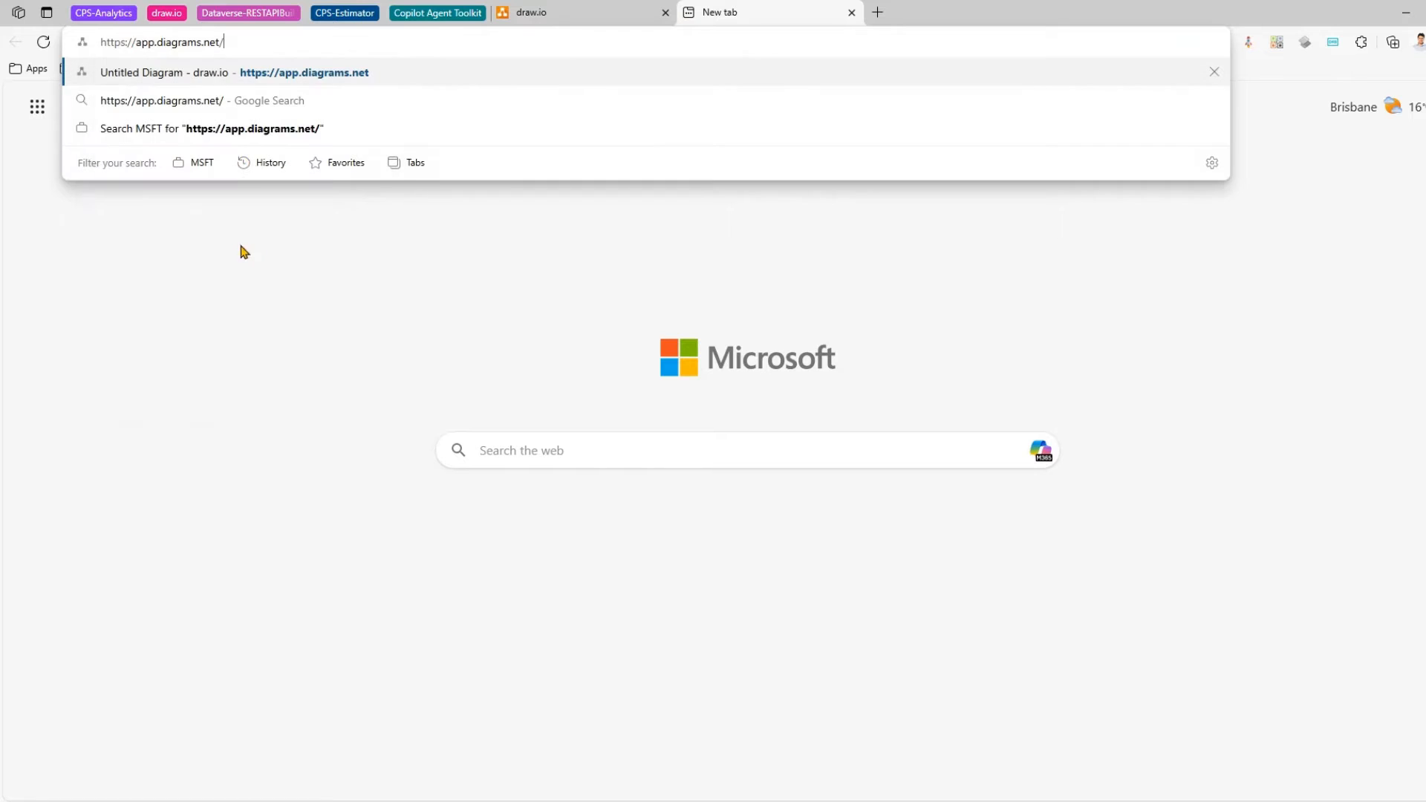
{"action": "left_click", "coordinate": [211, 72]}
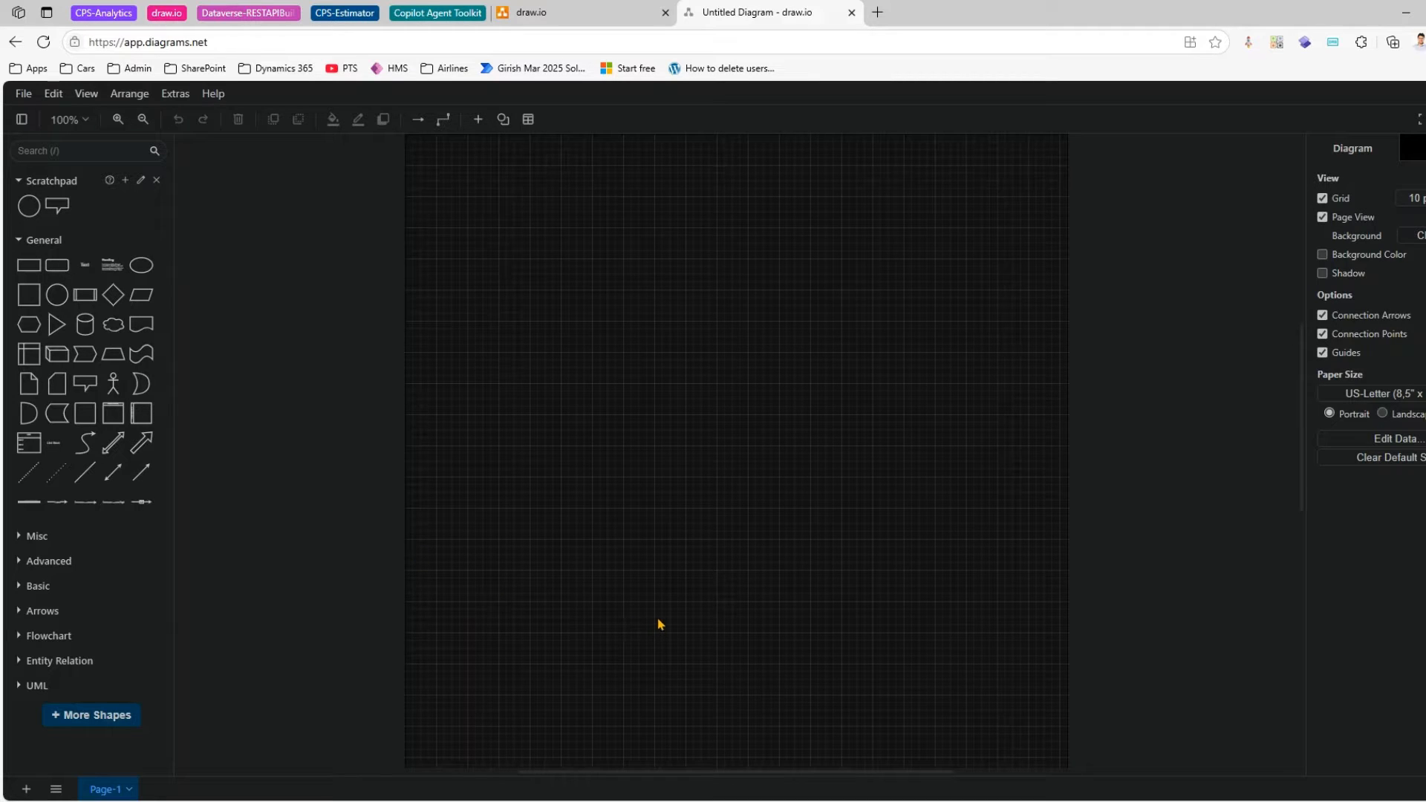
- Check the desktop integration on the draw.io home page, and switch to the draw.io desktop app with the test diagram
{"action": "left_click", "coordinate": [578, 13]}
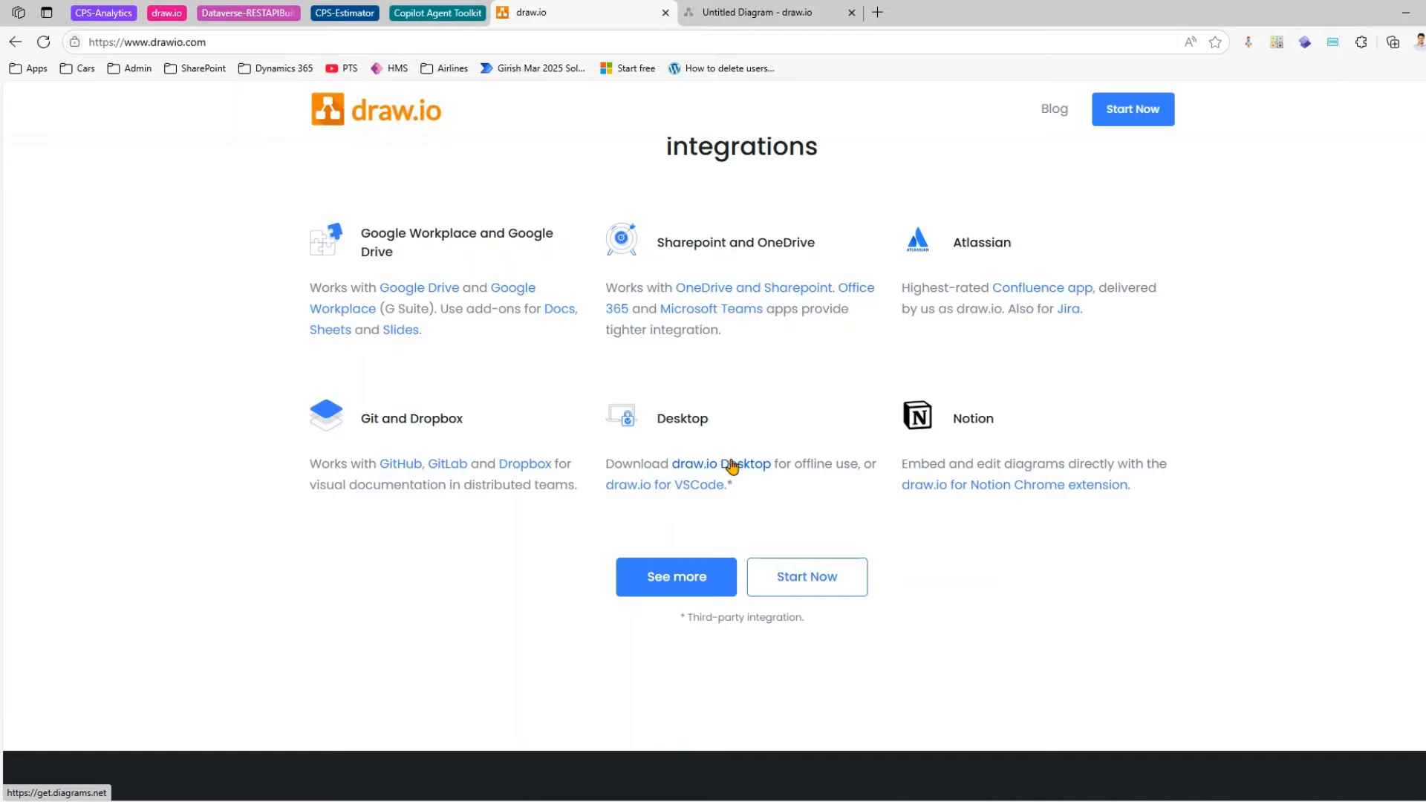
{"action": "mouse_move", "coordinate": [800, 798]}
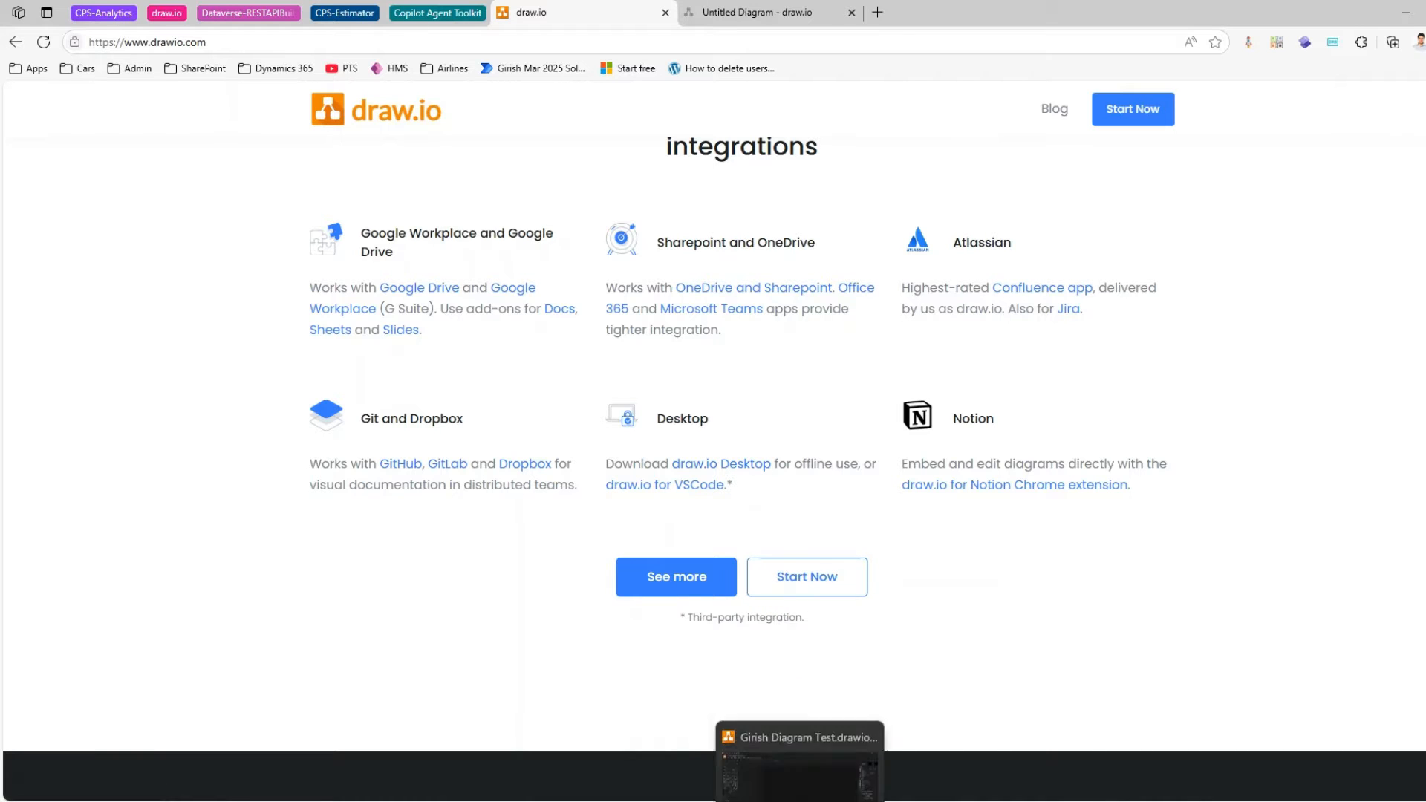
{"action": "left_click", "coordinate": [800, 773]}
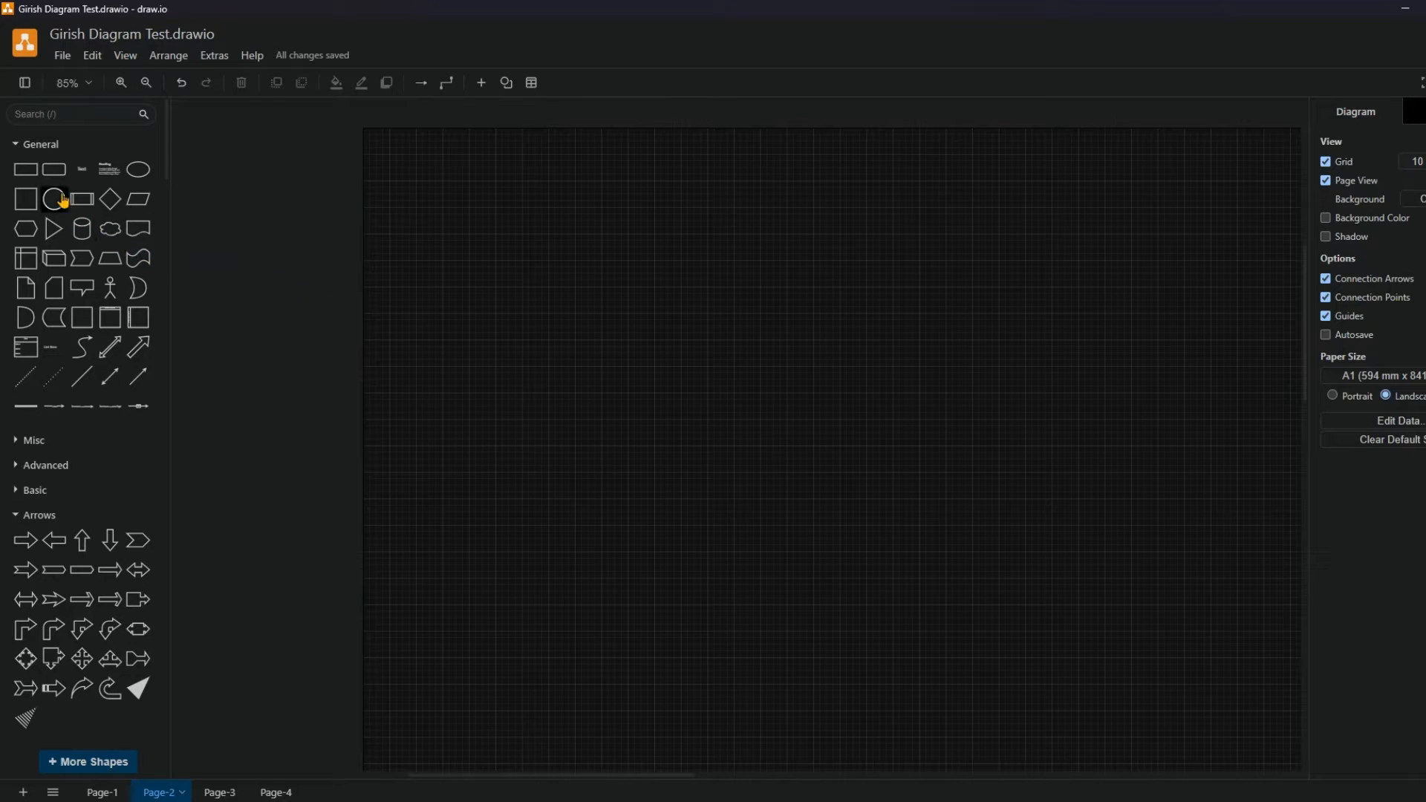
- Collapse the General, Arrows, Flowchart, Bootstrap, Mockup Forms, Mockup Graphics and Mockup Misc shape libraries
{"action": "left_click", "coordinate": [16, 147]}
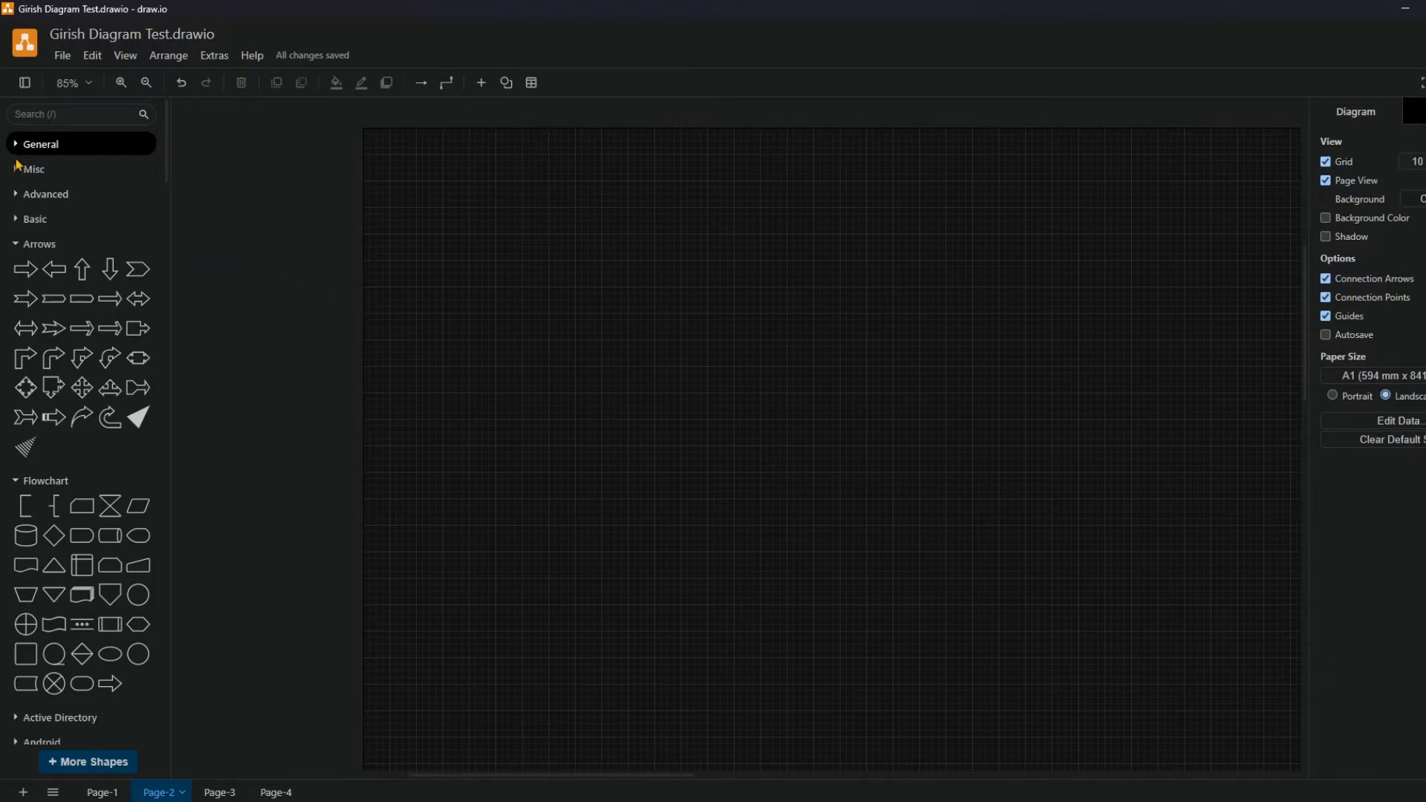
{"action": "left_click", "coordinate": [18, 245]}
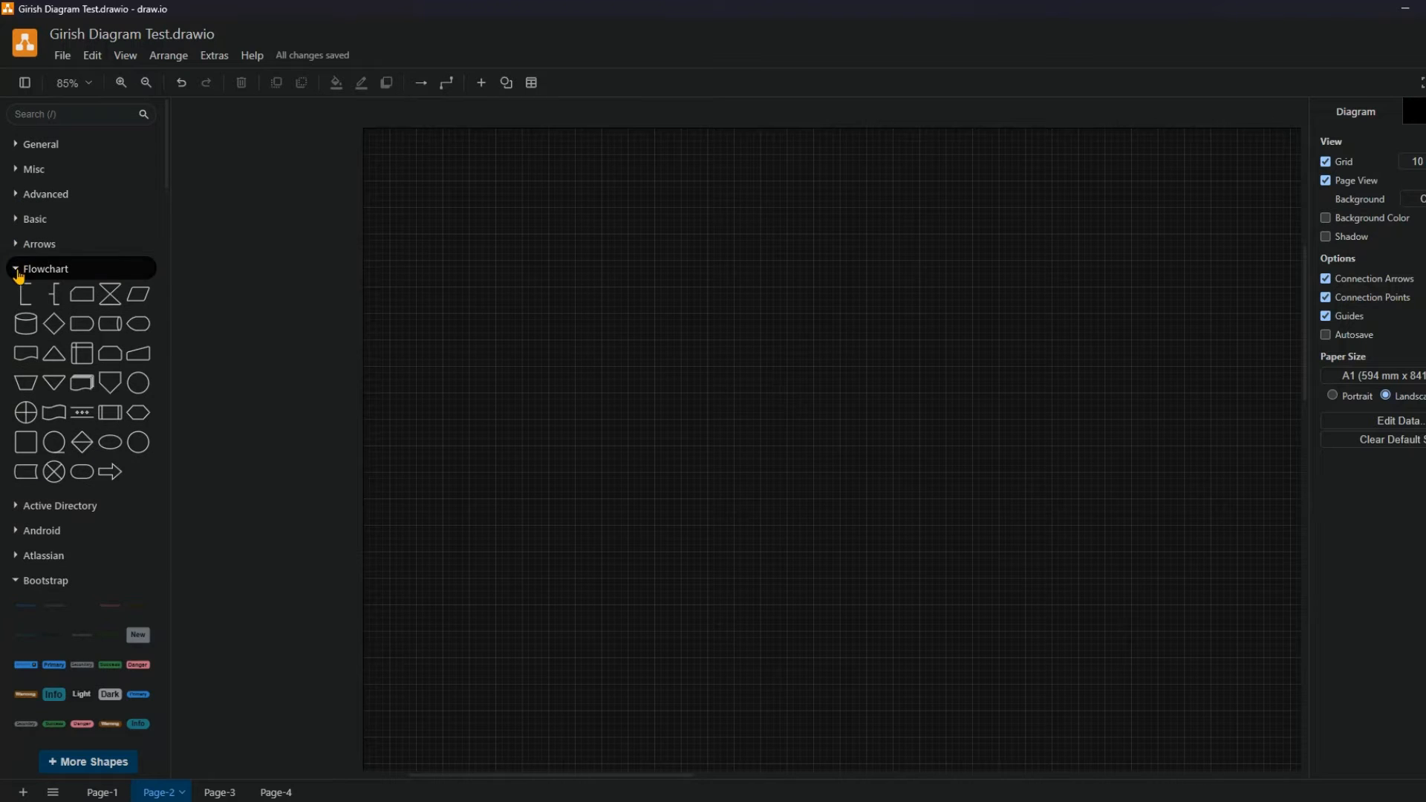
{"action": "left_click", "coordinate": [18, 270]}
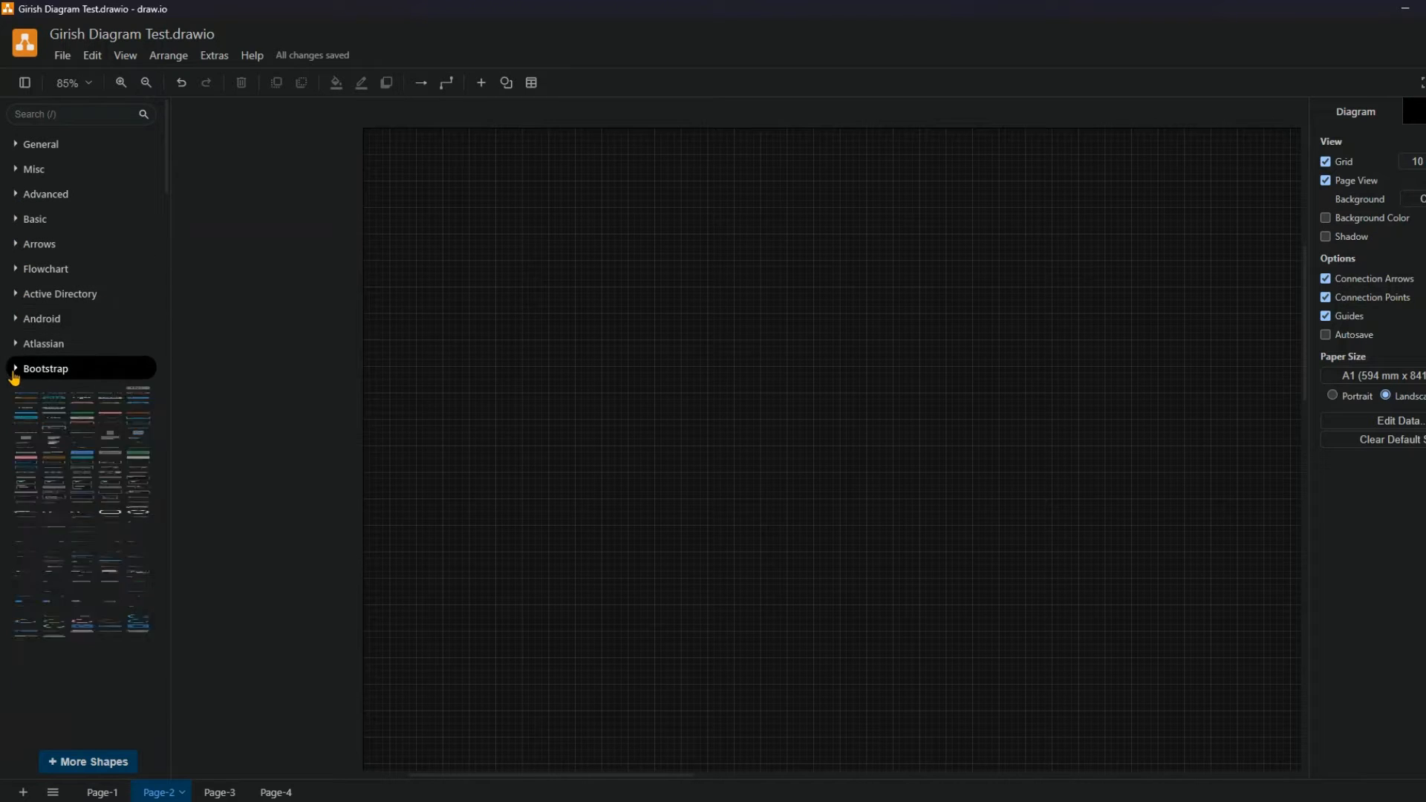
{"action": "left_click", "coordinate": [15, 376]}
{"action": "left_click", "coordinate": [16, 546]}
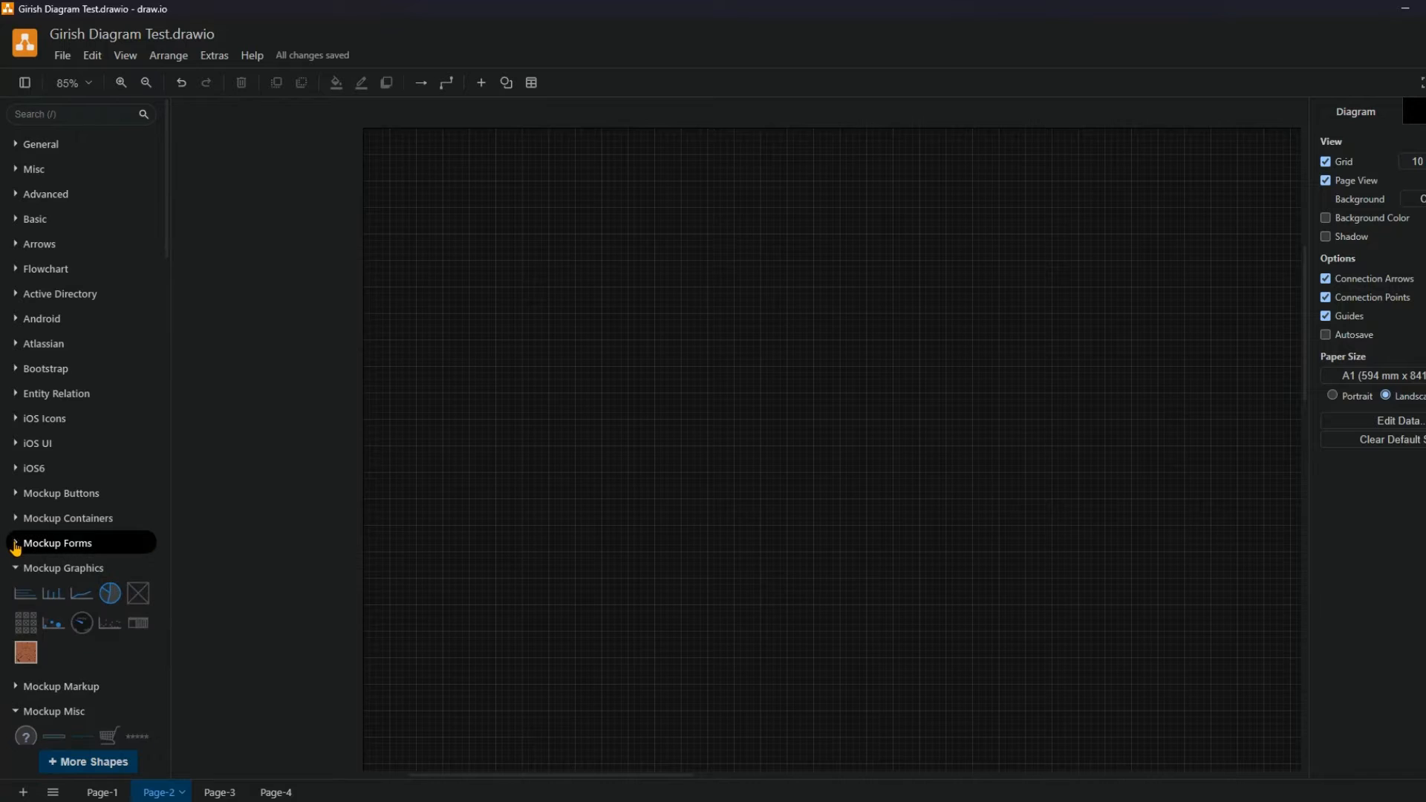
{"action": "left_click", "coordinate": [14, 571]}
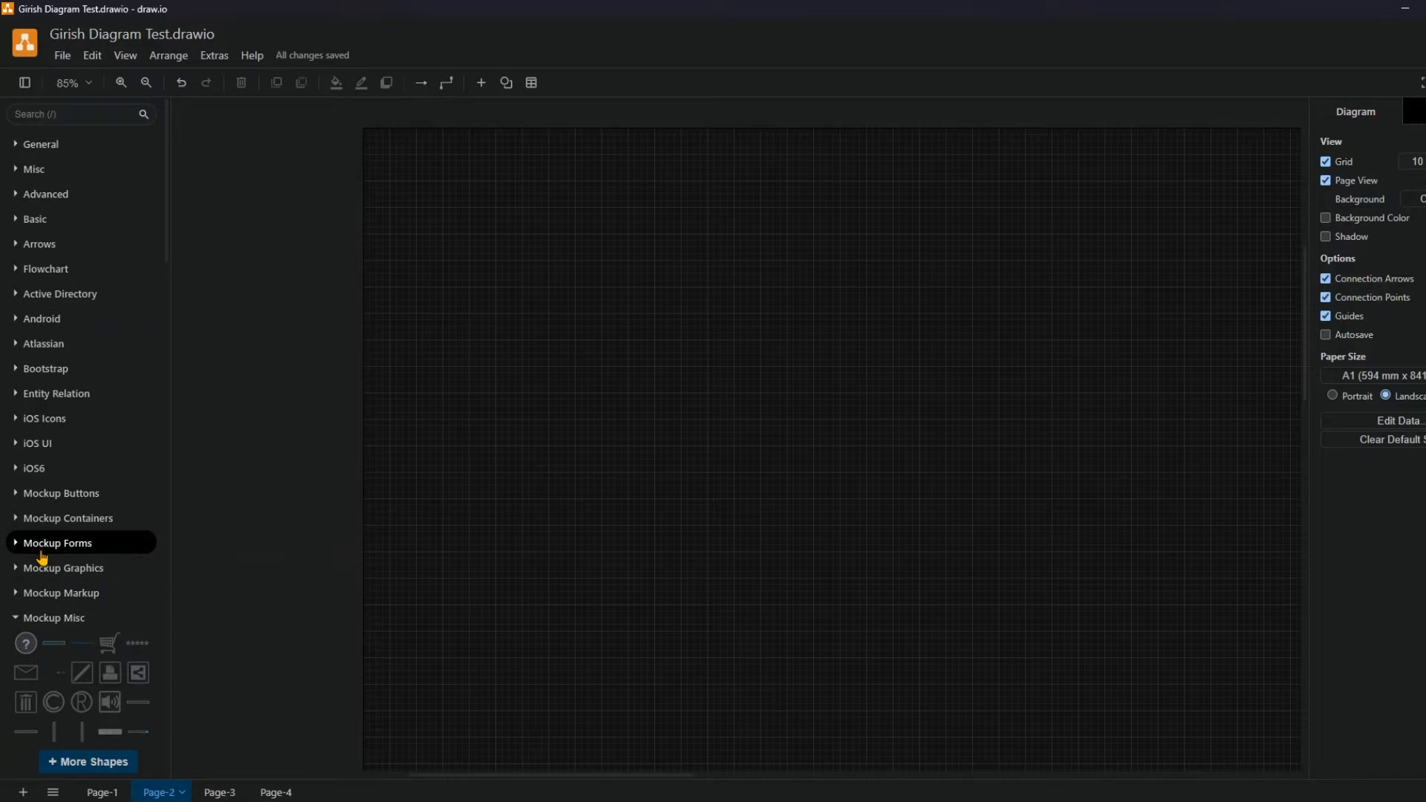
{"action": "left_click", "coordinate": [14, 624]}
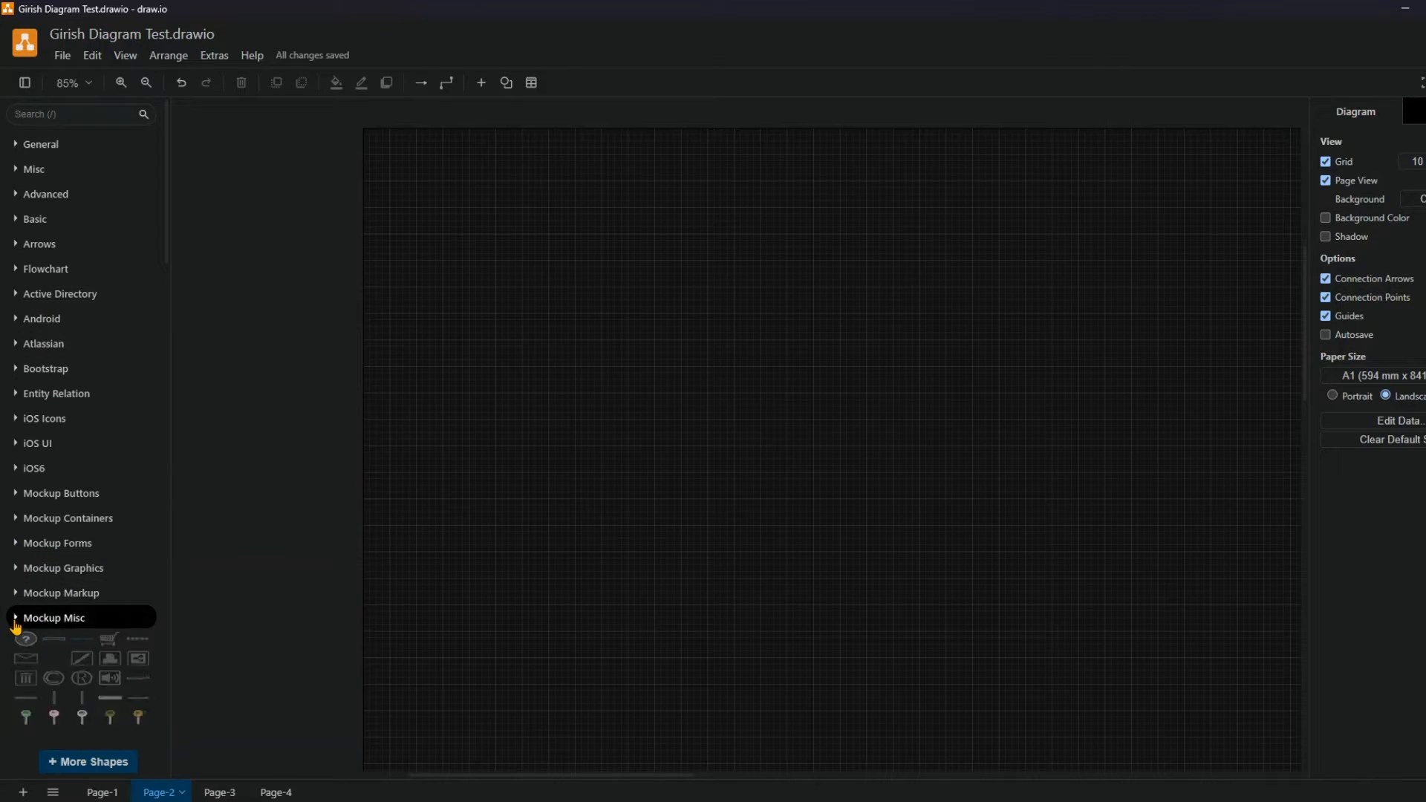
- Collapse the Sitemap, Mockup Text, Mockup Navigation and Salesforce / Product shape libraries
{"action": "scroll", "coordinate": [51, 628], "scroll_direction": "down", "scroll_amount": 8}
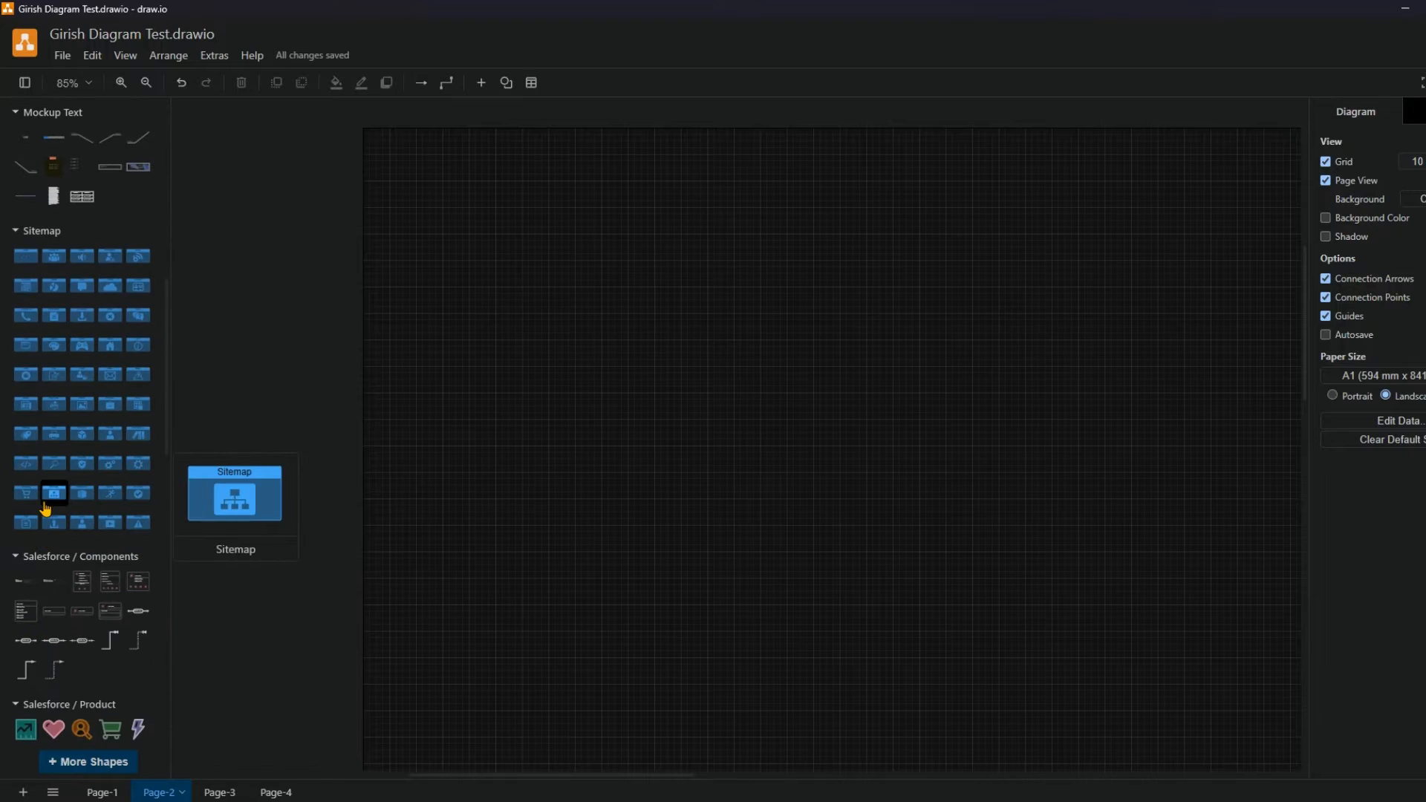
{"action": "scroll", "coordinate": [29, 476], "scroll_direction": "up", "scroll_amount": 5}
{"action": "left_click", "coordinate": [17, 492]}
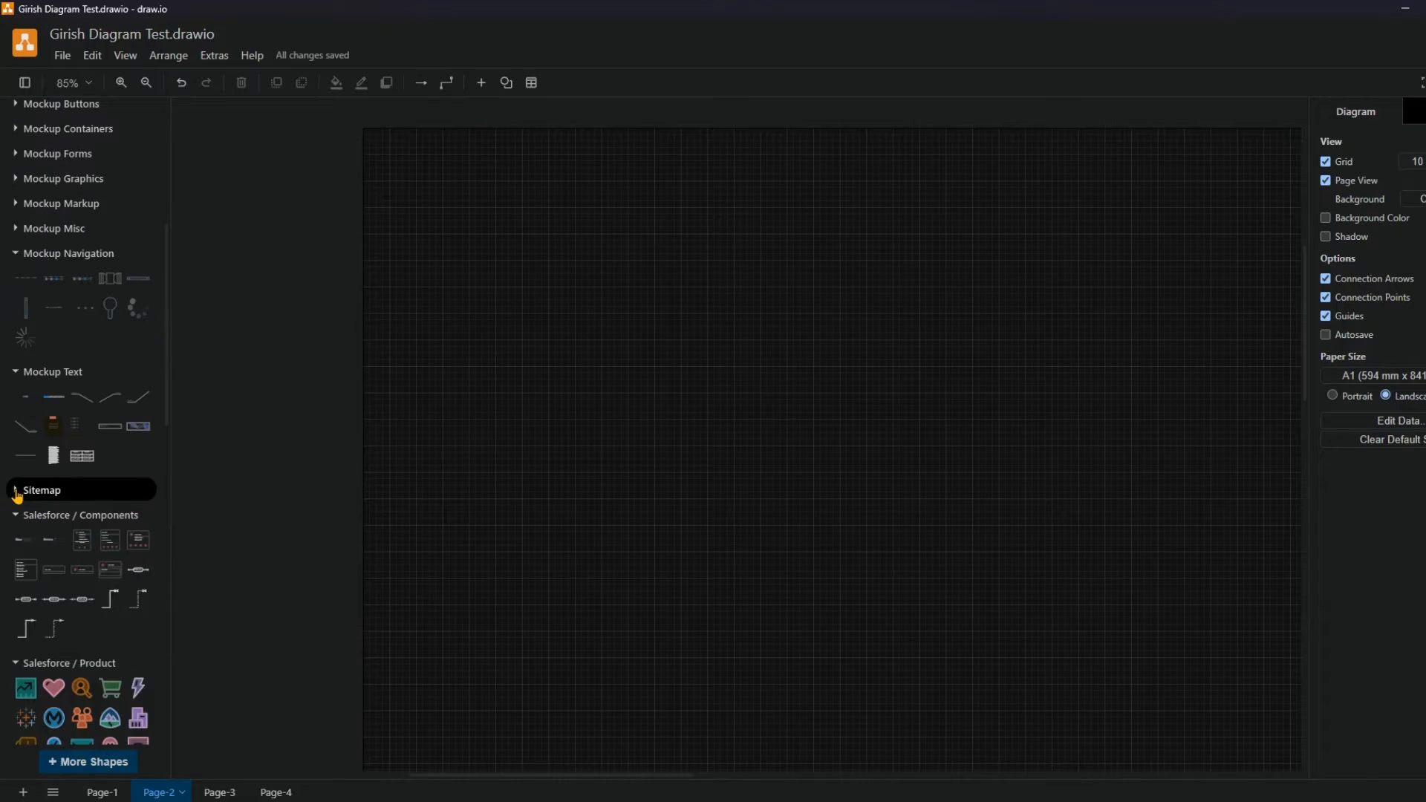
{"action": "left_click", "coordinate": [16, 373]}
{"action": "left_click", "coordinate": [15, 254]}
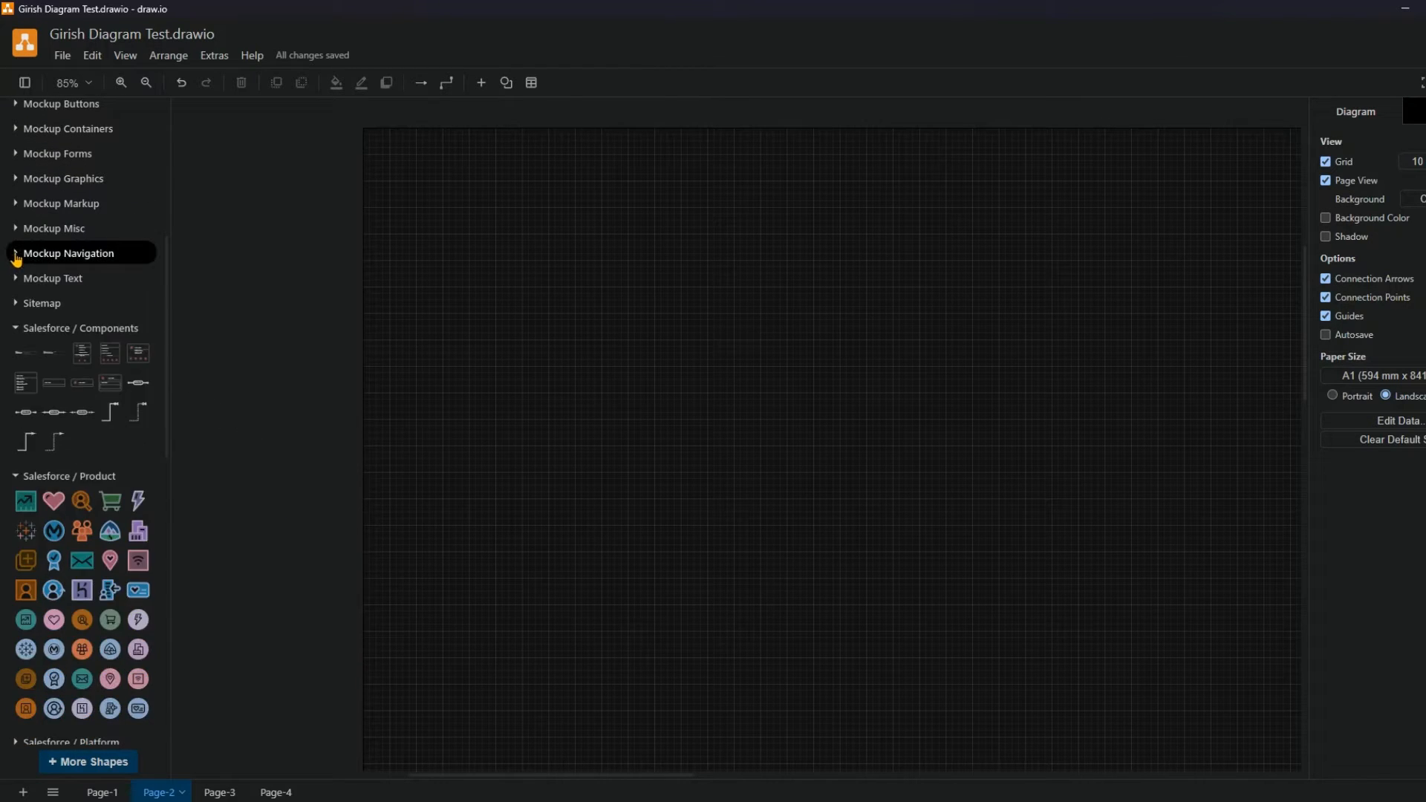
{"action": "left_click", "coordinate": [15, 477]}
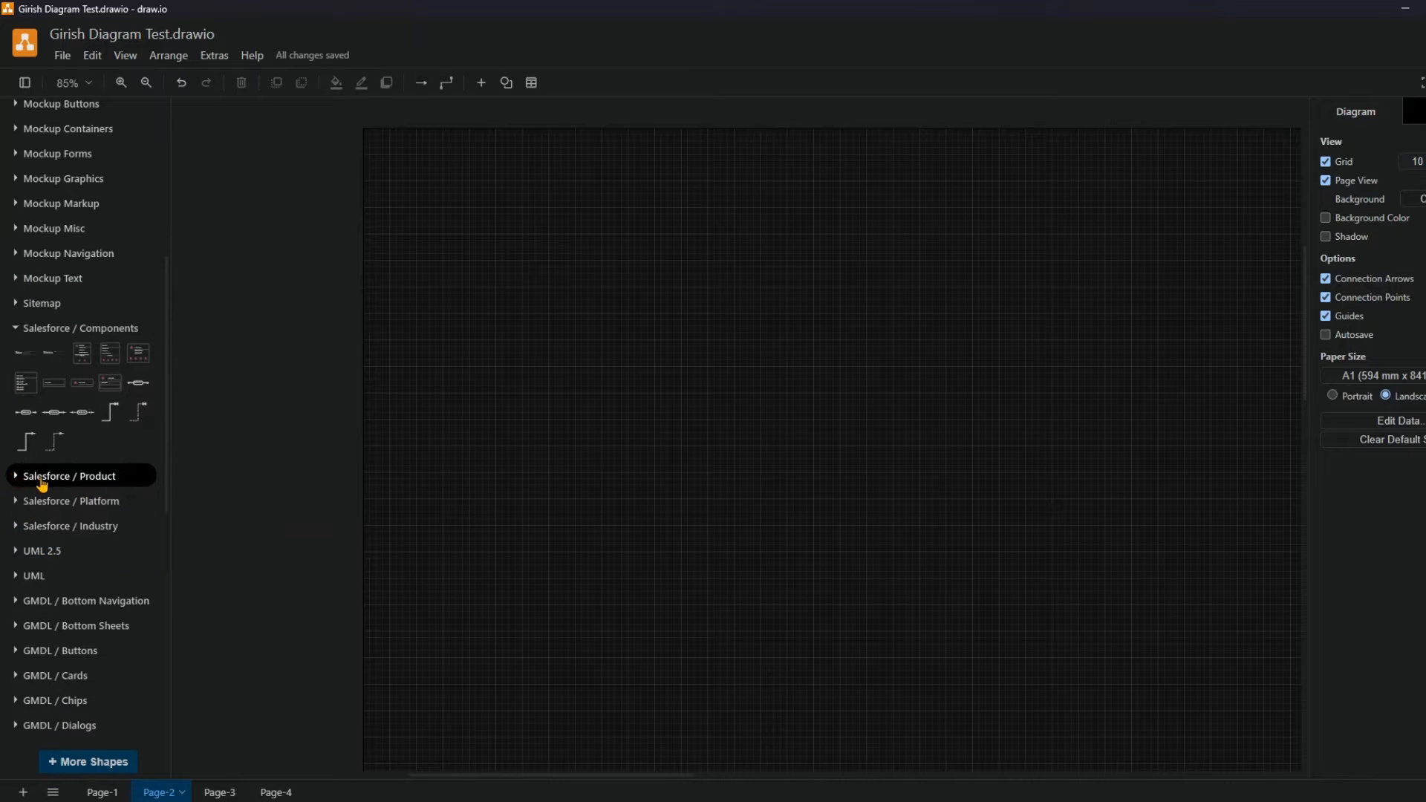
- Expand the Signs / Food library and place its martini glass shape in the upper-left area of the Page-2 canvas
{"action": "scroll", "coordinate": [69, 497], "scroll_direction": "down", "scroll_amount": 2}
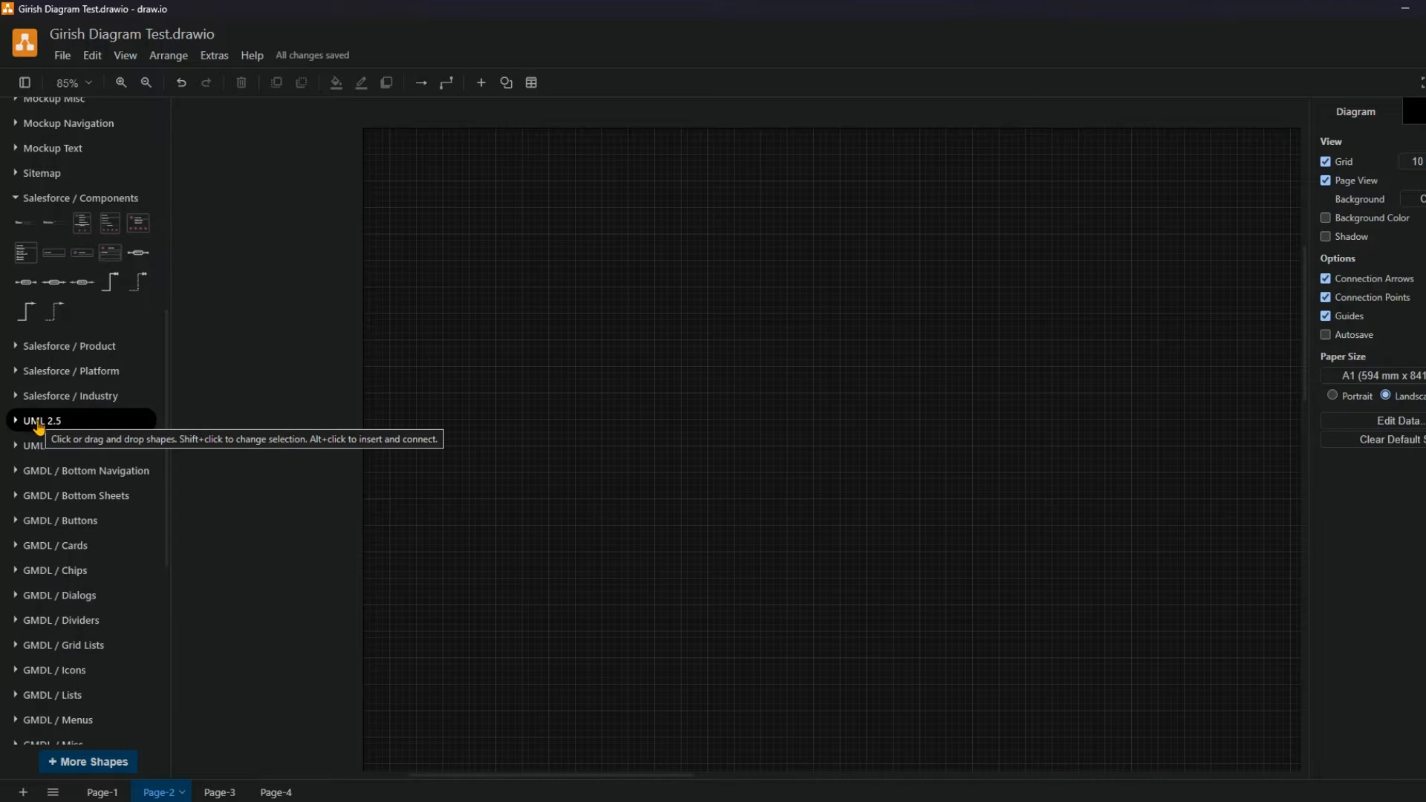
{"action": "scroll", "coordinate": [38, 438], "scroll_direction": "down", "scroll_amount": 7}
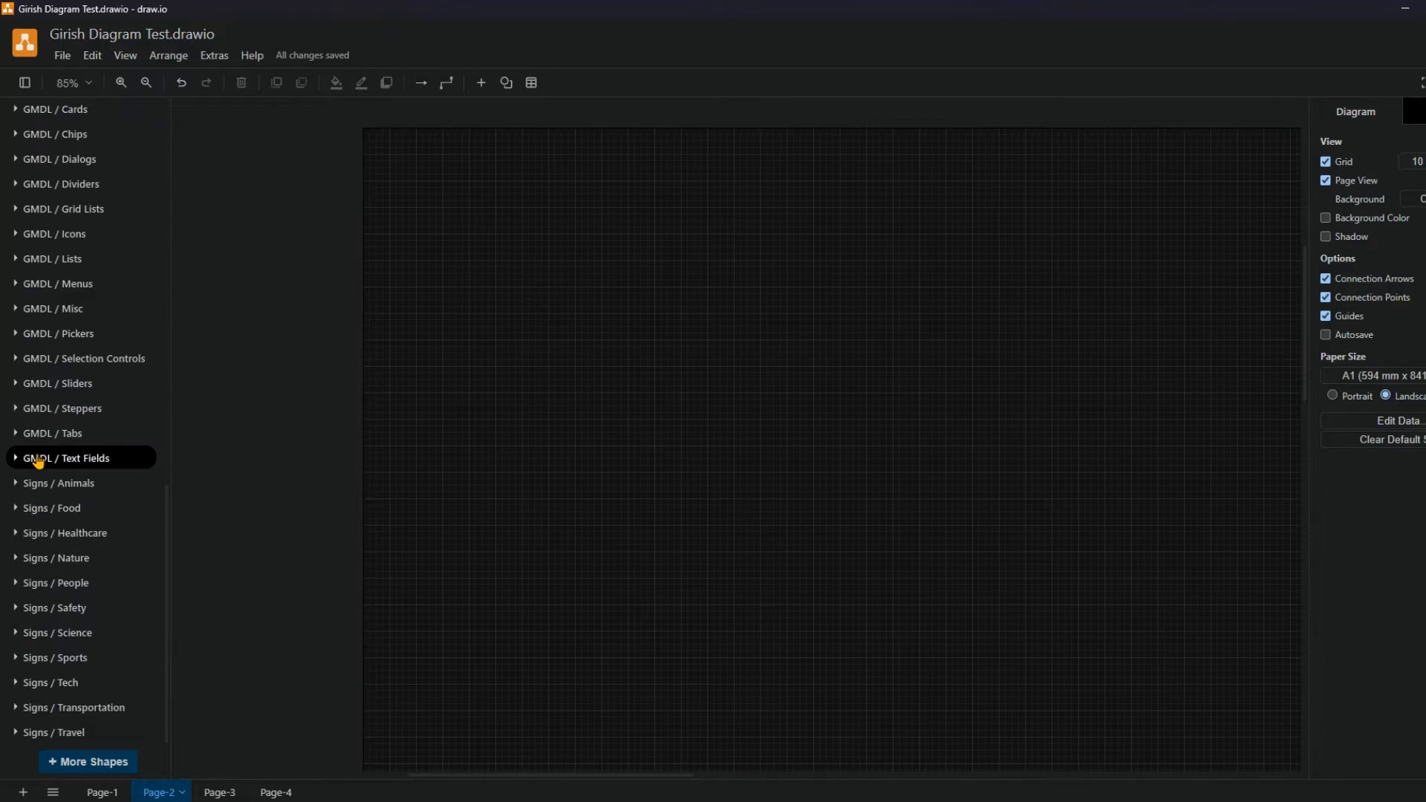
{"action": "left_click", "coordinate": [16, 515]}
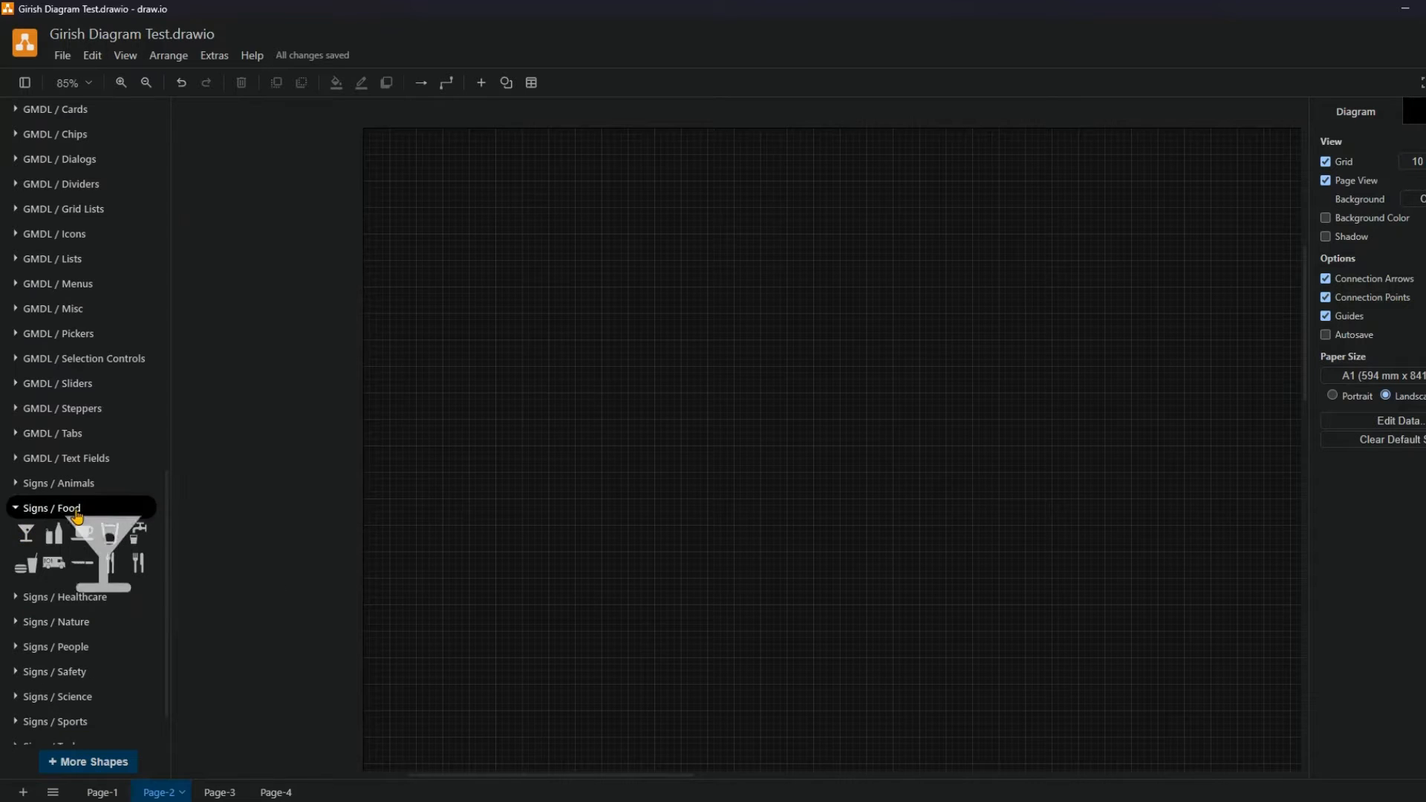
{"action": "left_click_drag", "start_coordinate": [26, 533], "coordinate": [481, 339]}
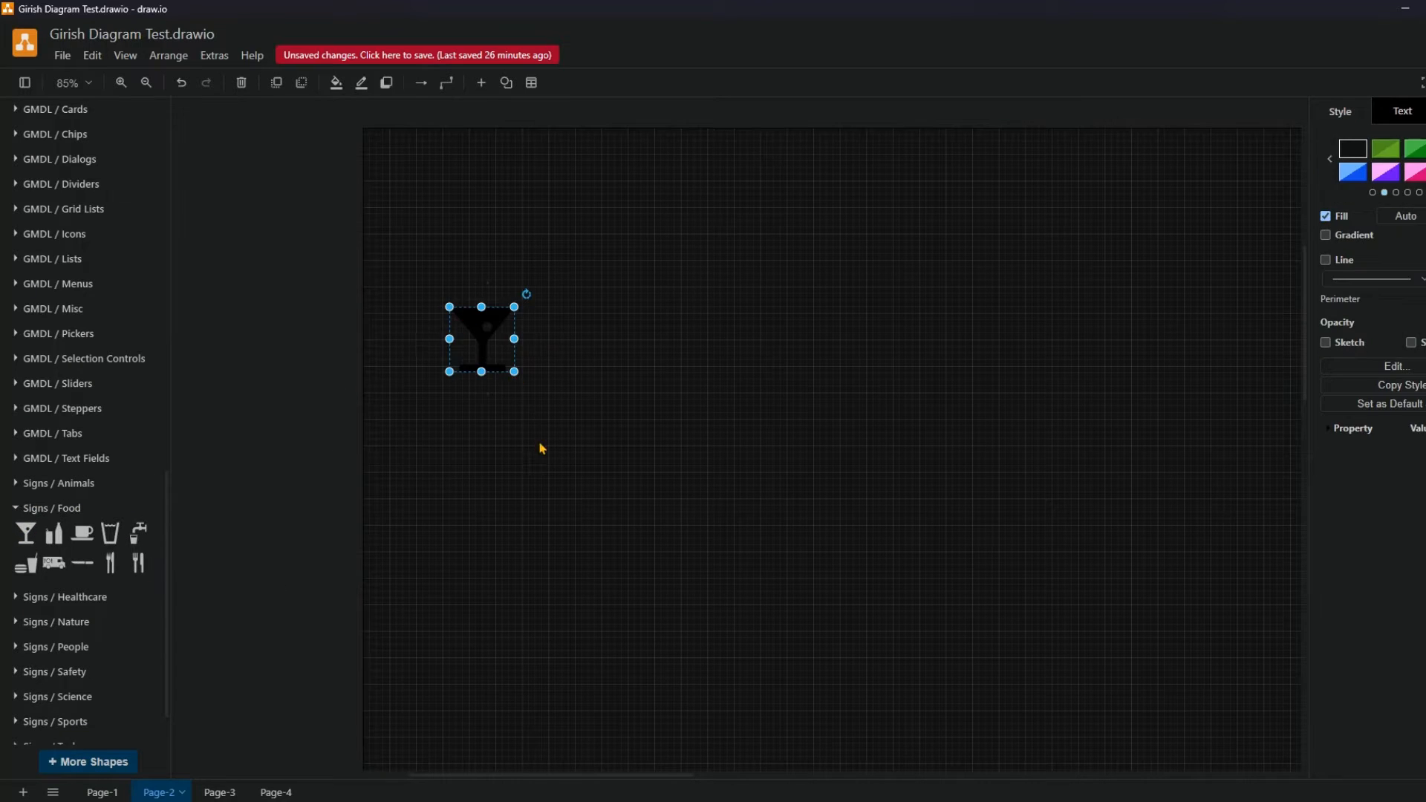
{"action": "left_click", "coordinate": [542, 430]}
- Apply the pink preset style to the martini glass and move the shape slightly up and to the left
{"action": "left_click", "coordinate": [493, 355]}
{"action": "mouse_move", "coordinate": [494, 355]}
{"action": "left_click", "coordinate": [1422, 178]}
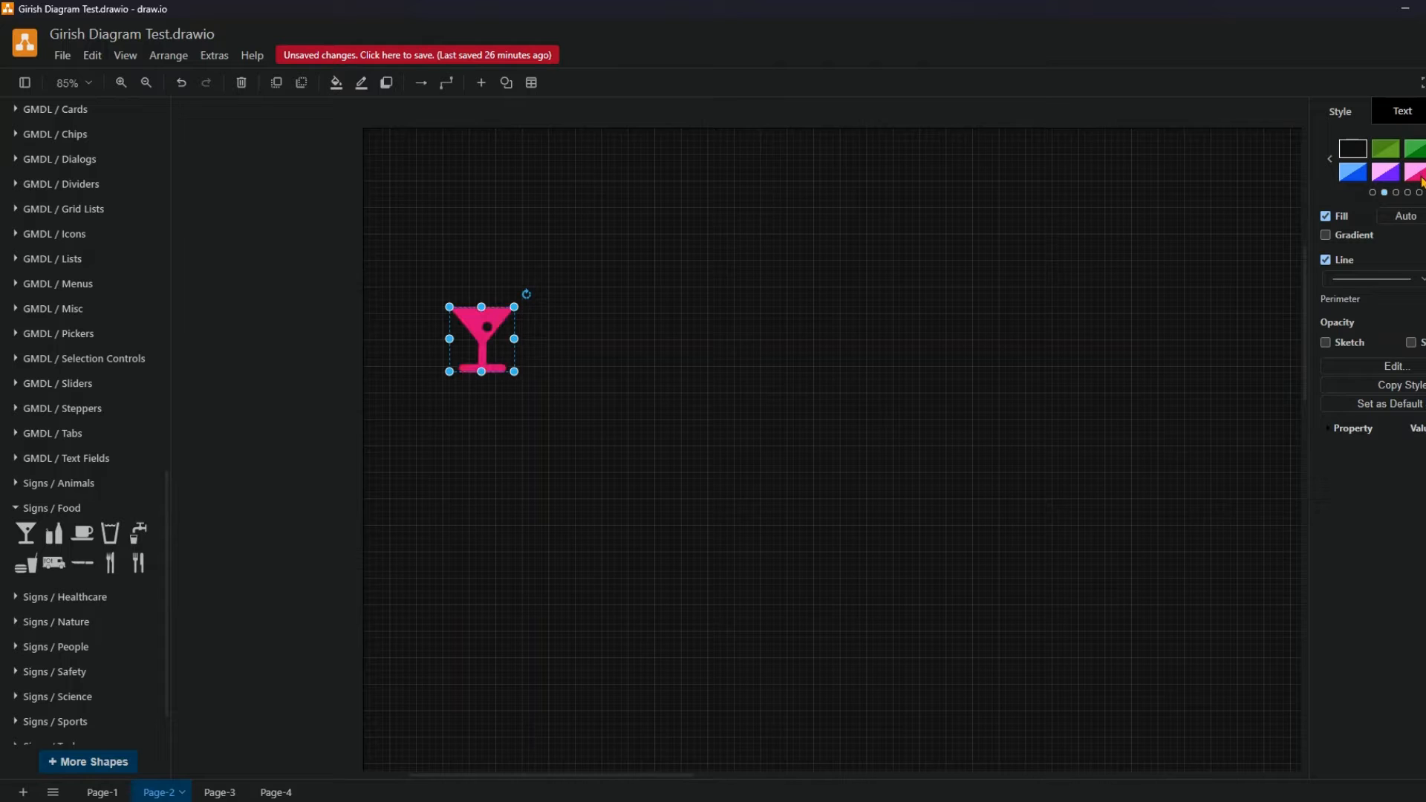
{"action": "left_click", "coordinate": [710, 433]}
{"action": "left_click_drag", "start_coordinate": [483, 340], "coordinate": [470, 301]}
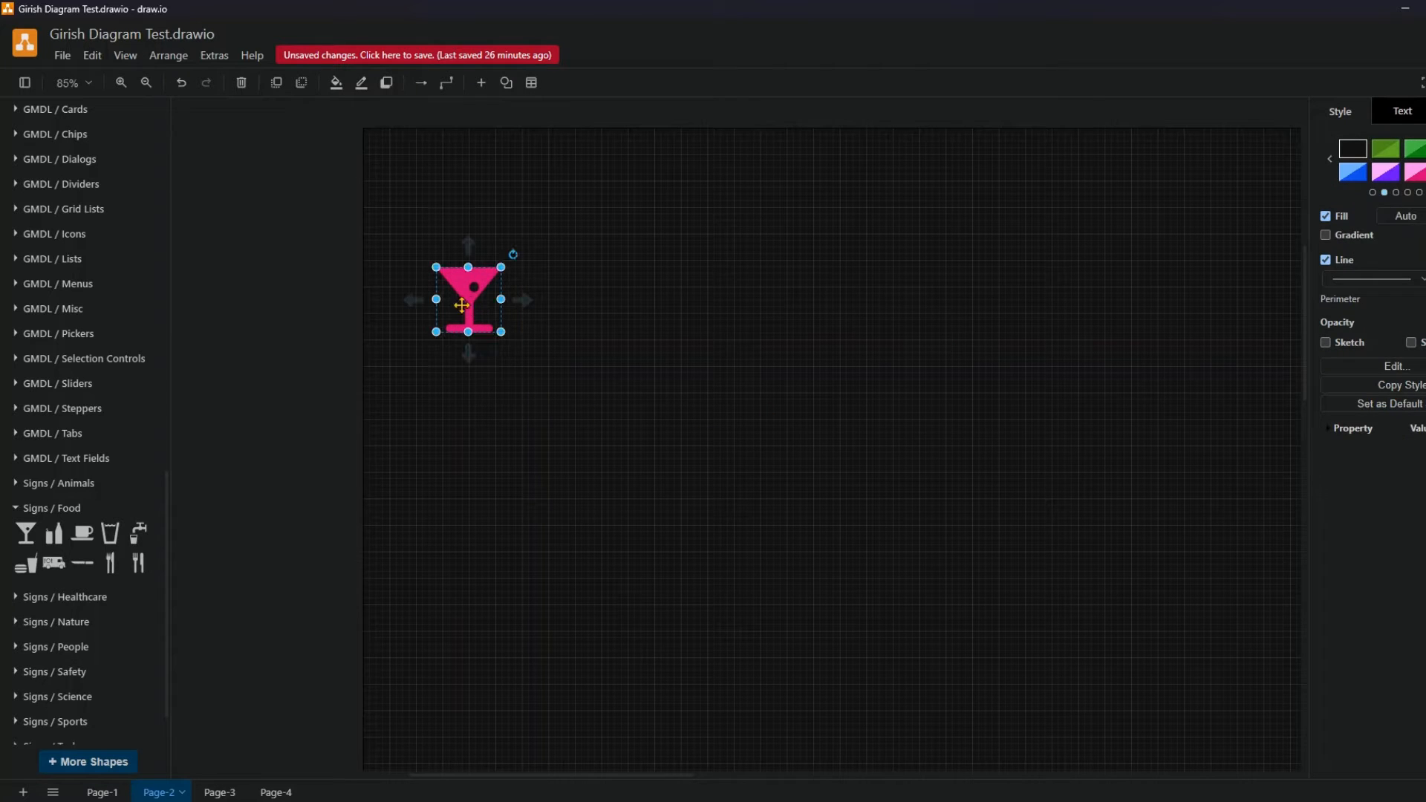
- Enable the Clipart and Data Flow Diagram libraries in the list of additional shape libraries
{"action": "scroll", "coordinate": [137, 595], "scroll_direction": "down", "scroll_amount": 1}
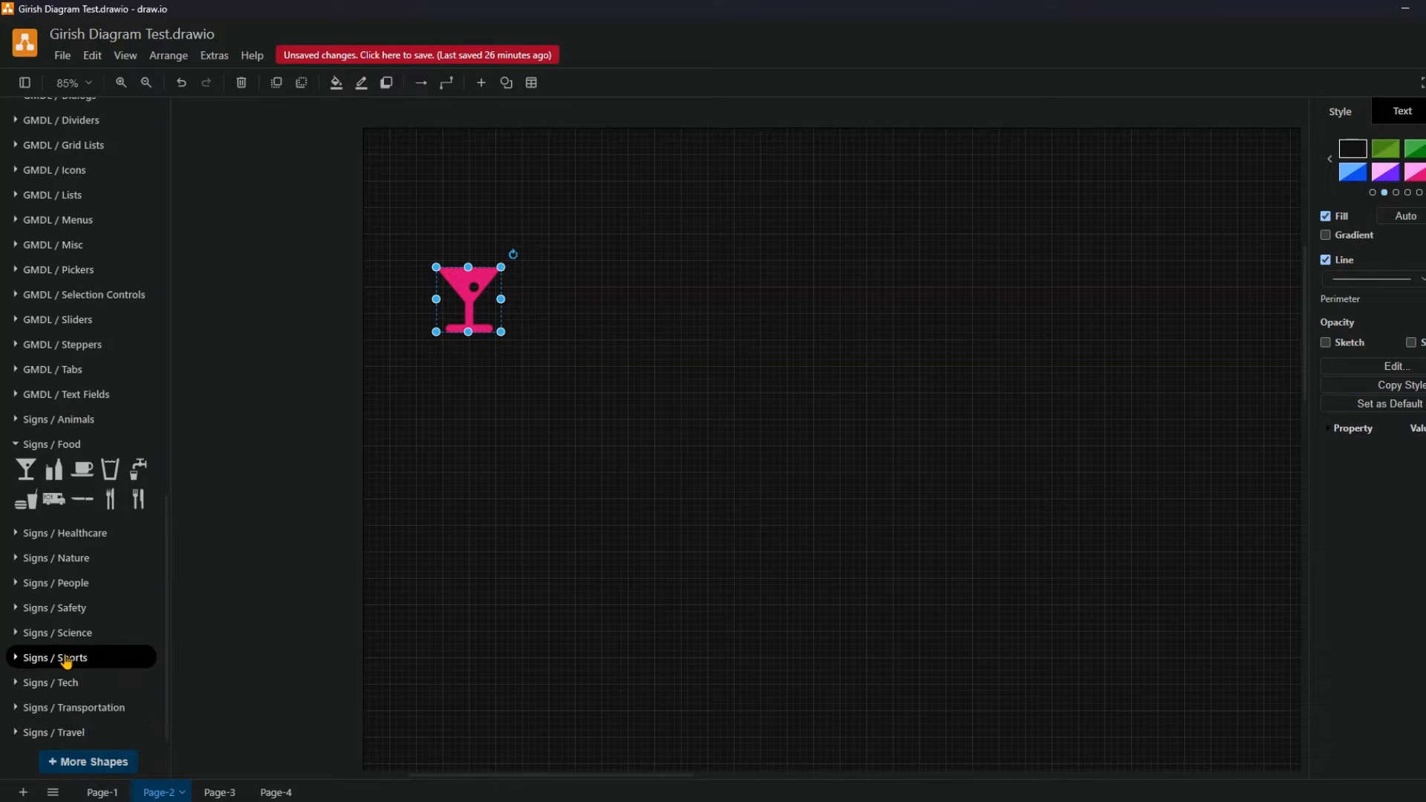
{"action": "left_click", "coordinate": [99, 765]}
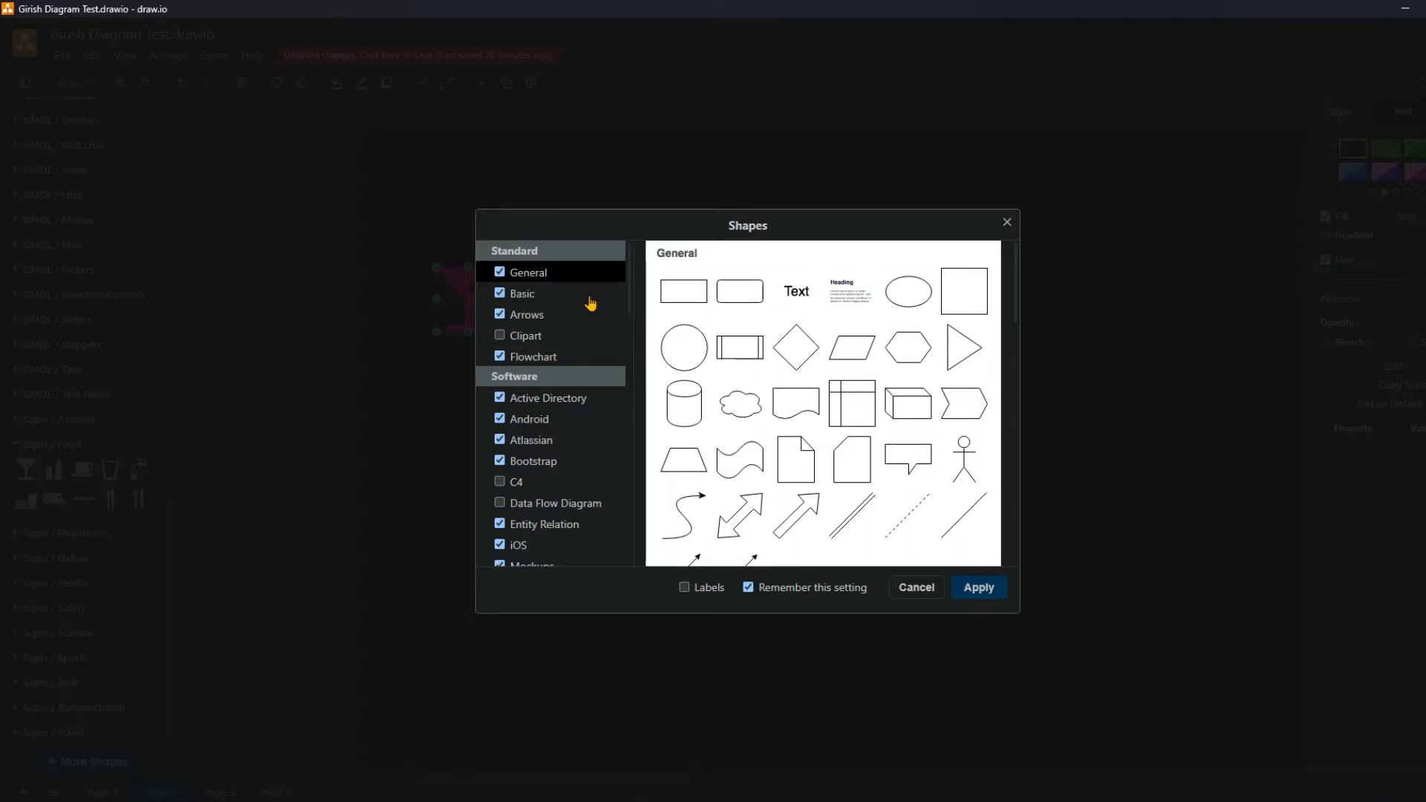
{"action": "left_click", "coordinate": [502, 340]}
{"action": "scroll", "coordinate": [522, 435], "scroll_direction": "down", "scroll_amount": 2}
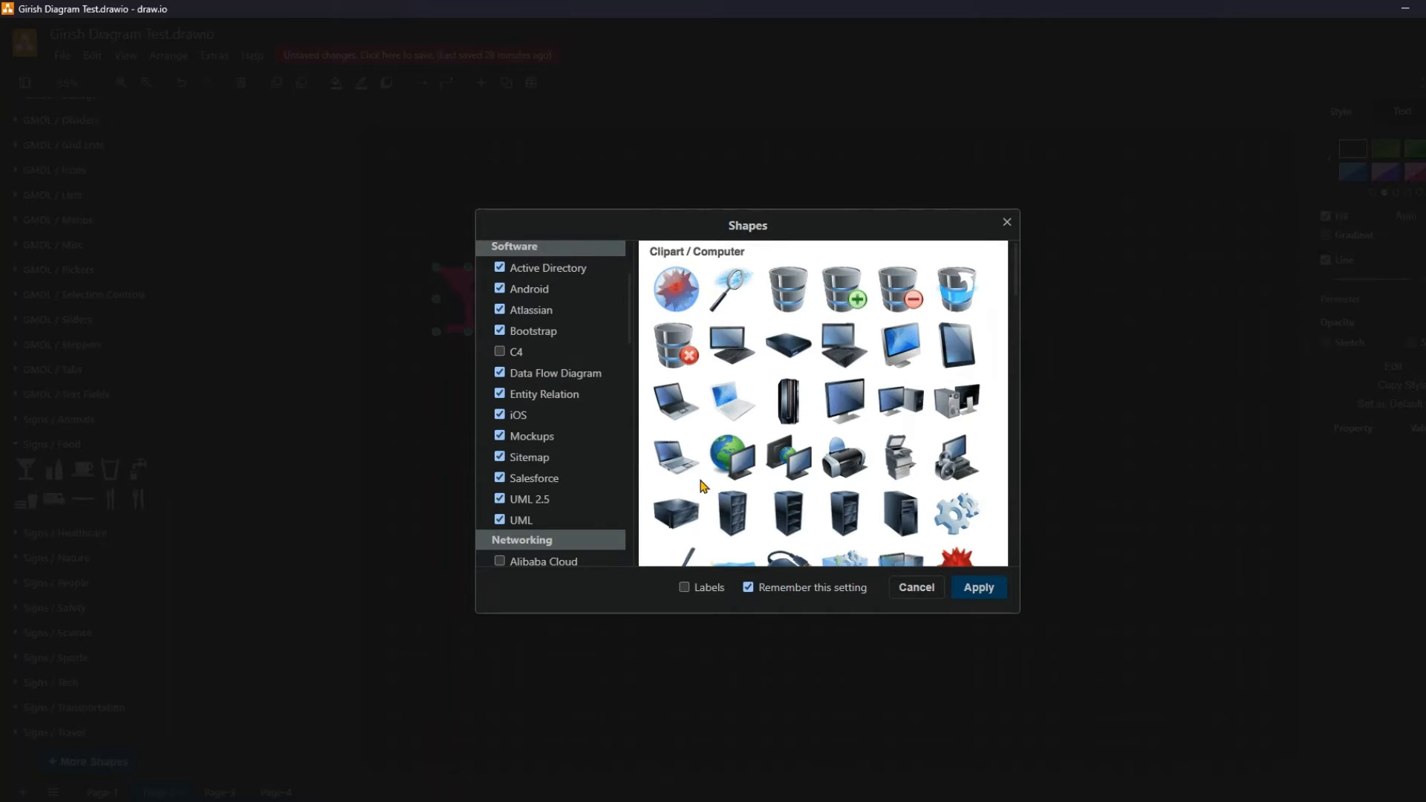
- Look through the Clipart preview and the Networking, Business and Other categories, and apply the library selection
{"action": "scroll", "coordinate": [876, 546], "scroll_direction": "down", "scroll_amount": 10}
{"action": "scroll", "coordinate": [899, 534], "scroll_direction": "down", "scroll_amount": 10}
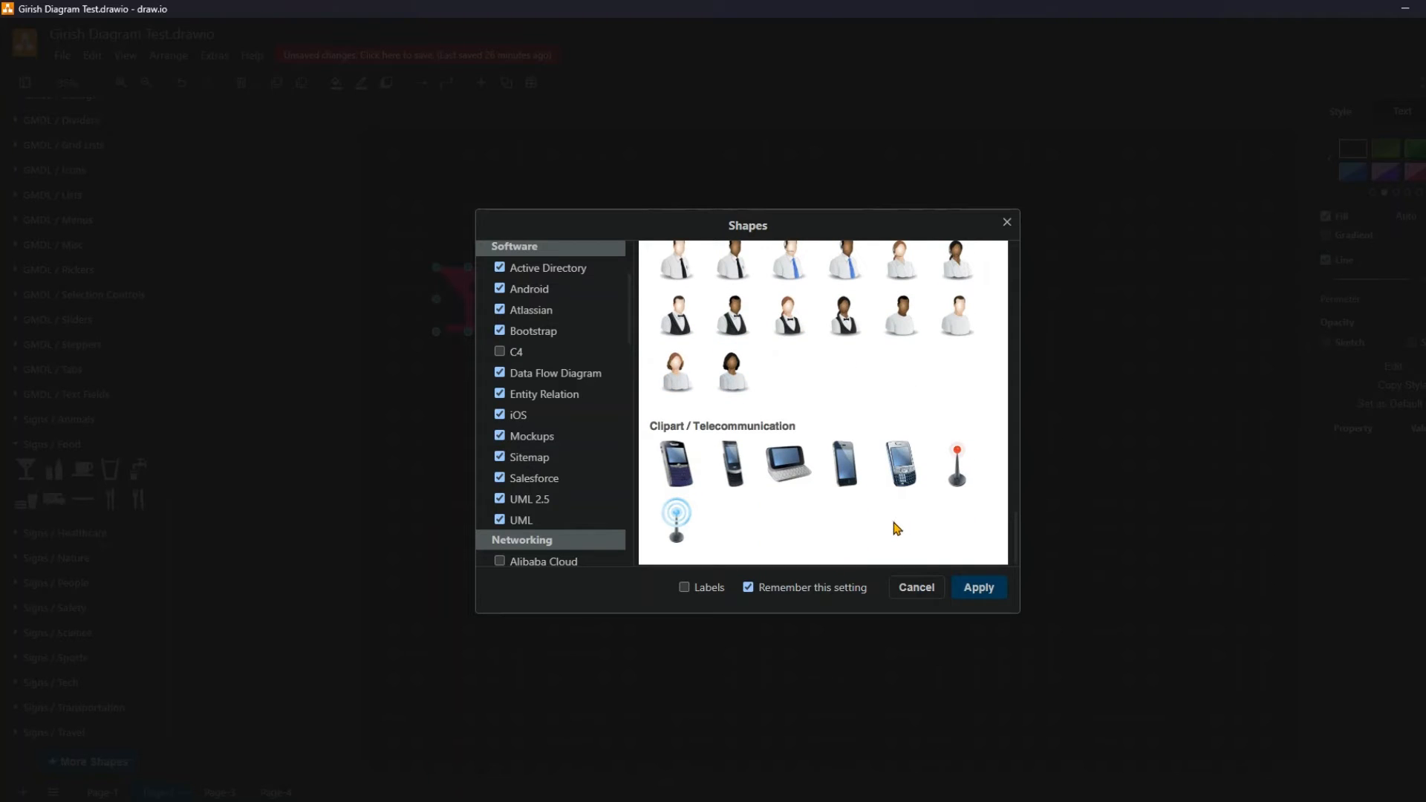
{"action": "scroll", "coordinate": [594, 537], "scroll_direction": "down", "scroll_amount": 3}
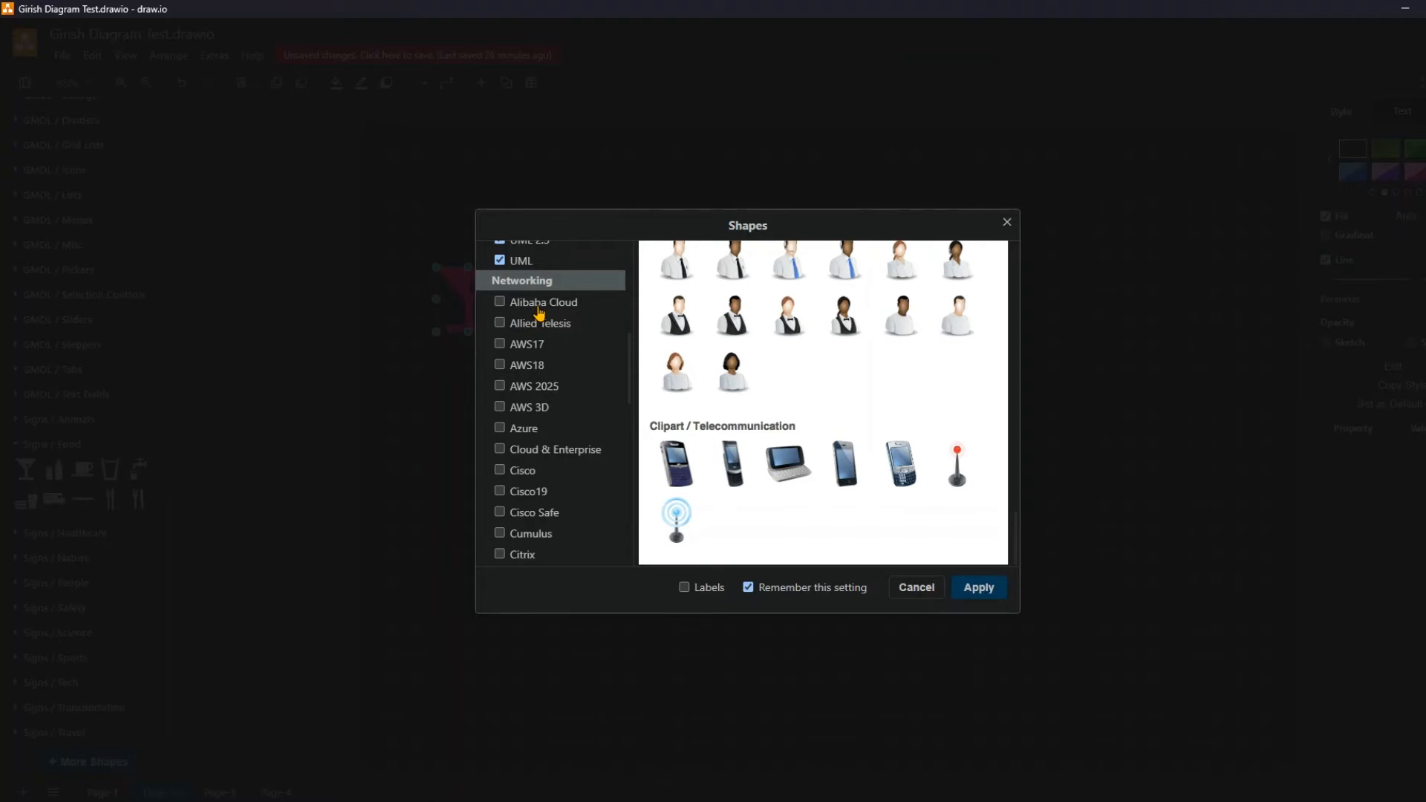
{"action": "scroll", "coordinate": [539, 313], "scroll_direction": "down", "scroll_amount": 10}
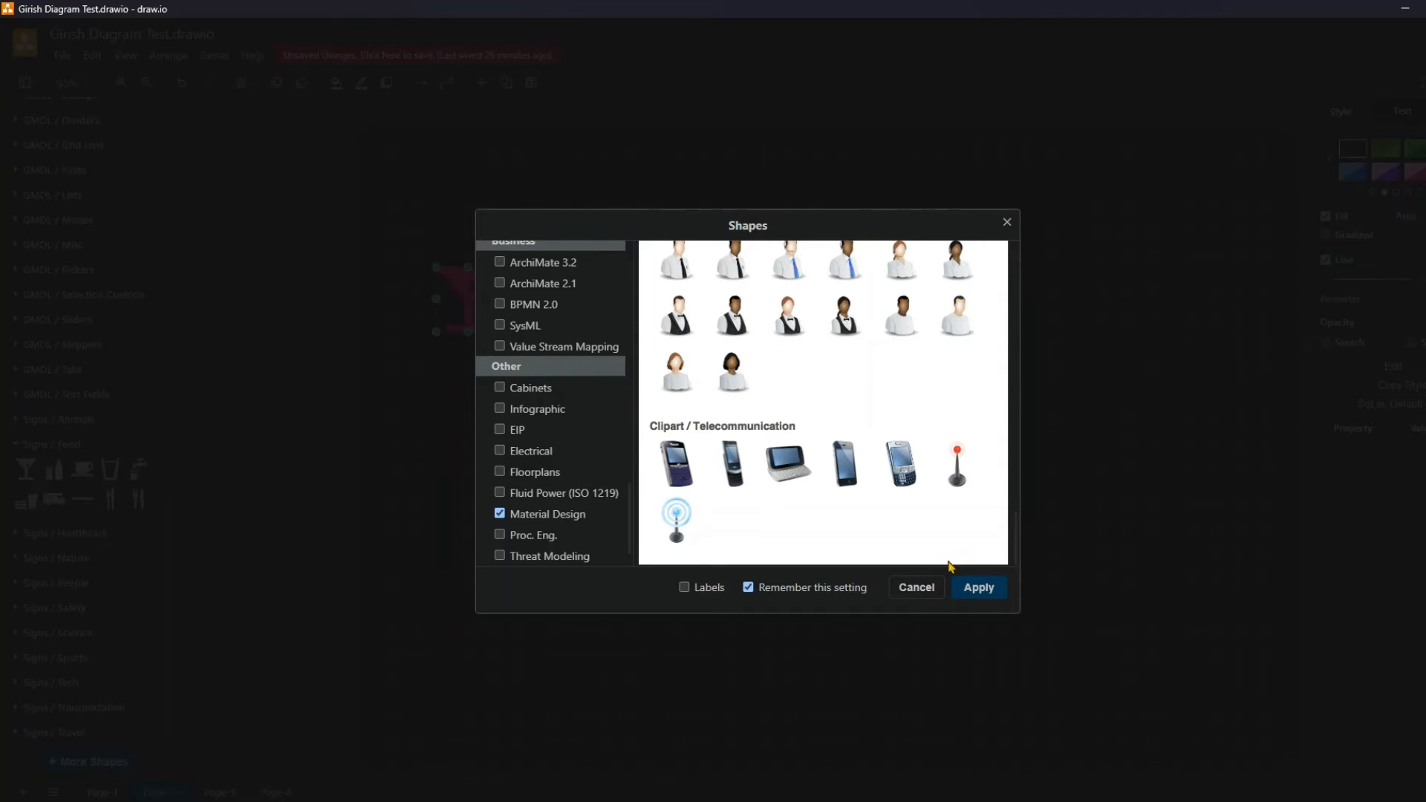
{"action": "left_click", "coordinate": [979, 588]}
- Search the shape libraries for "/cloud"
{"action": "scroll", "coordinate": [112, 349], "scroll_direction": "up", "scroll_amount": 15}
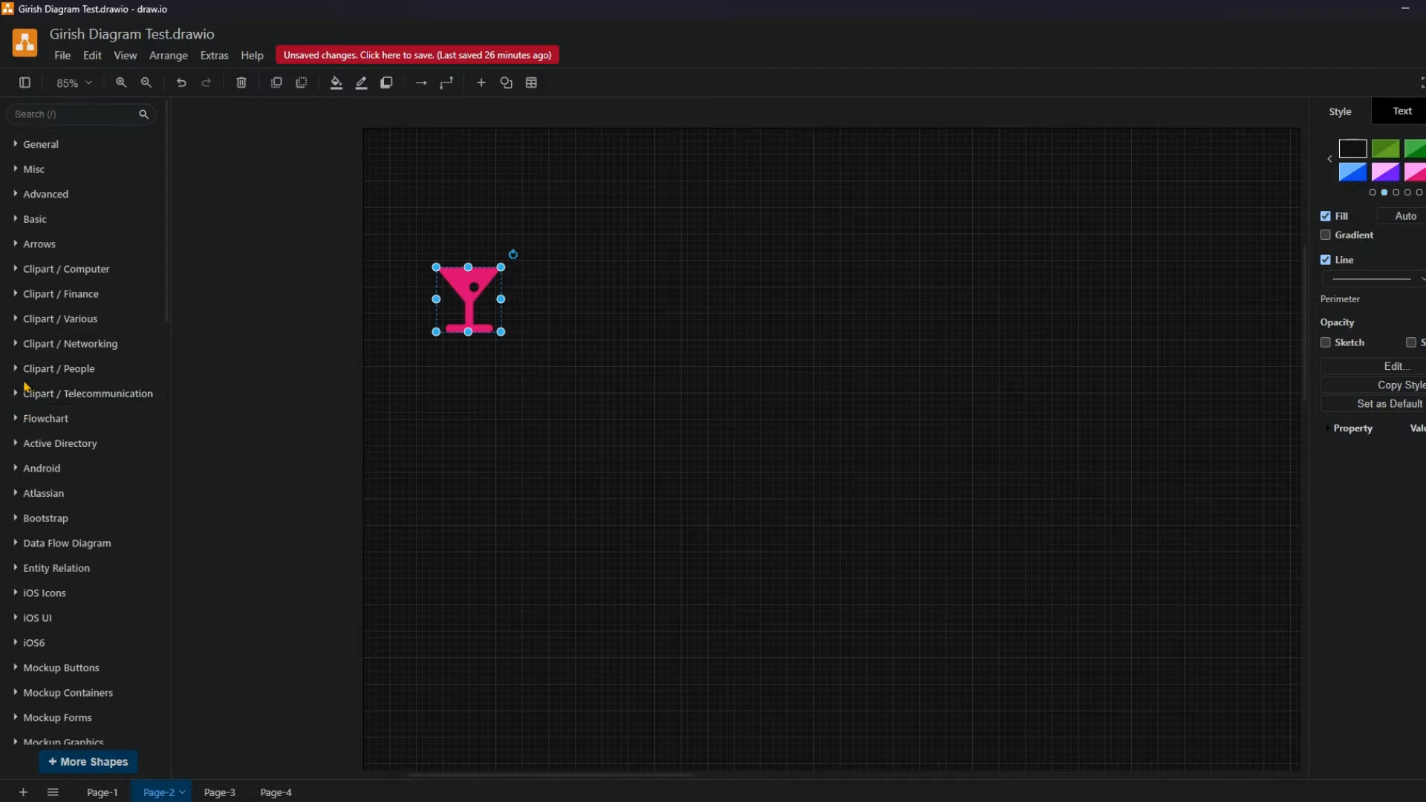
{"action": "left_click", "coordinate": [14, 145]}
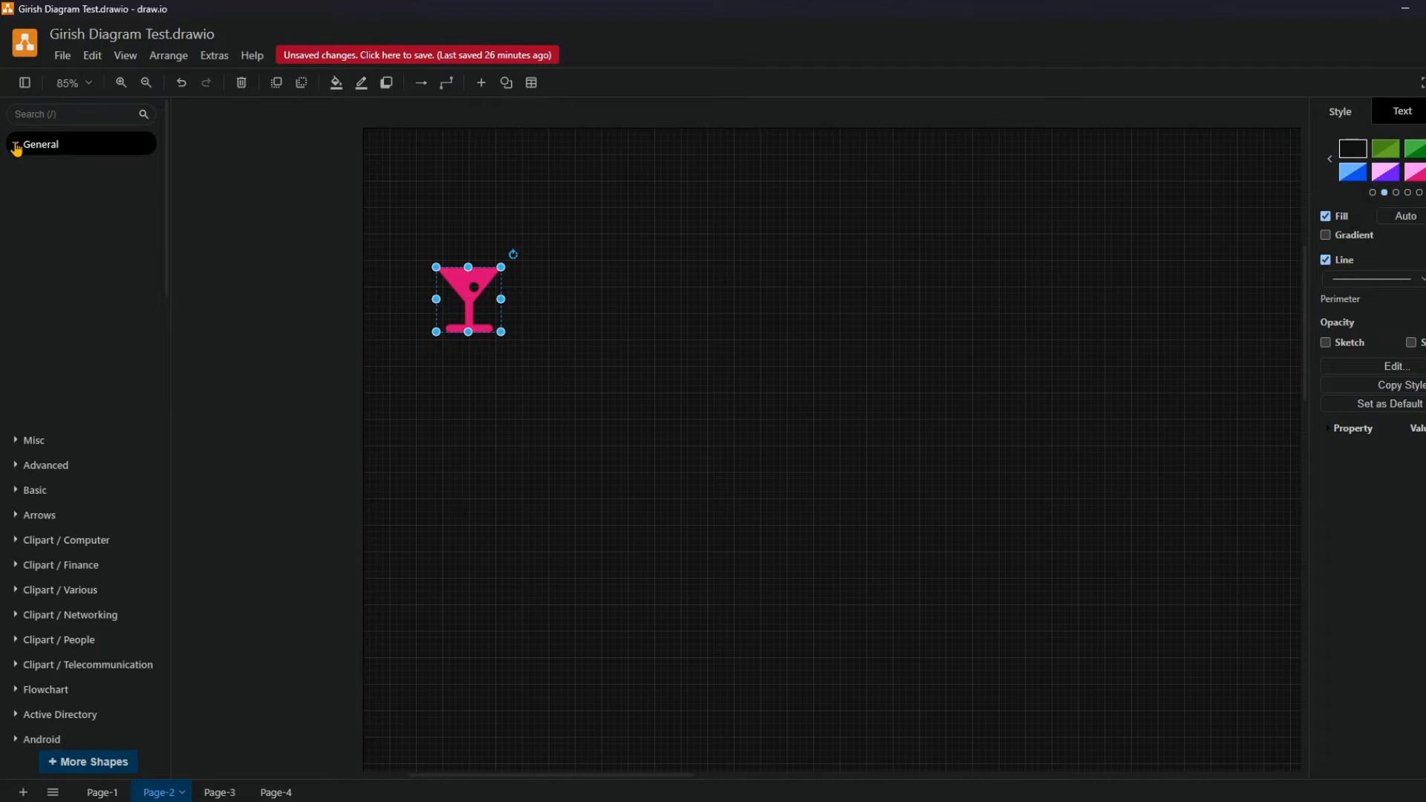
{"action": "left_click", "coordinate": [15, 146]}
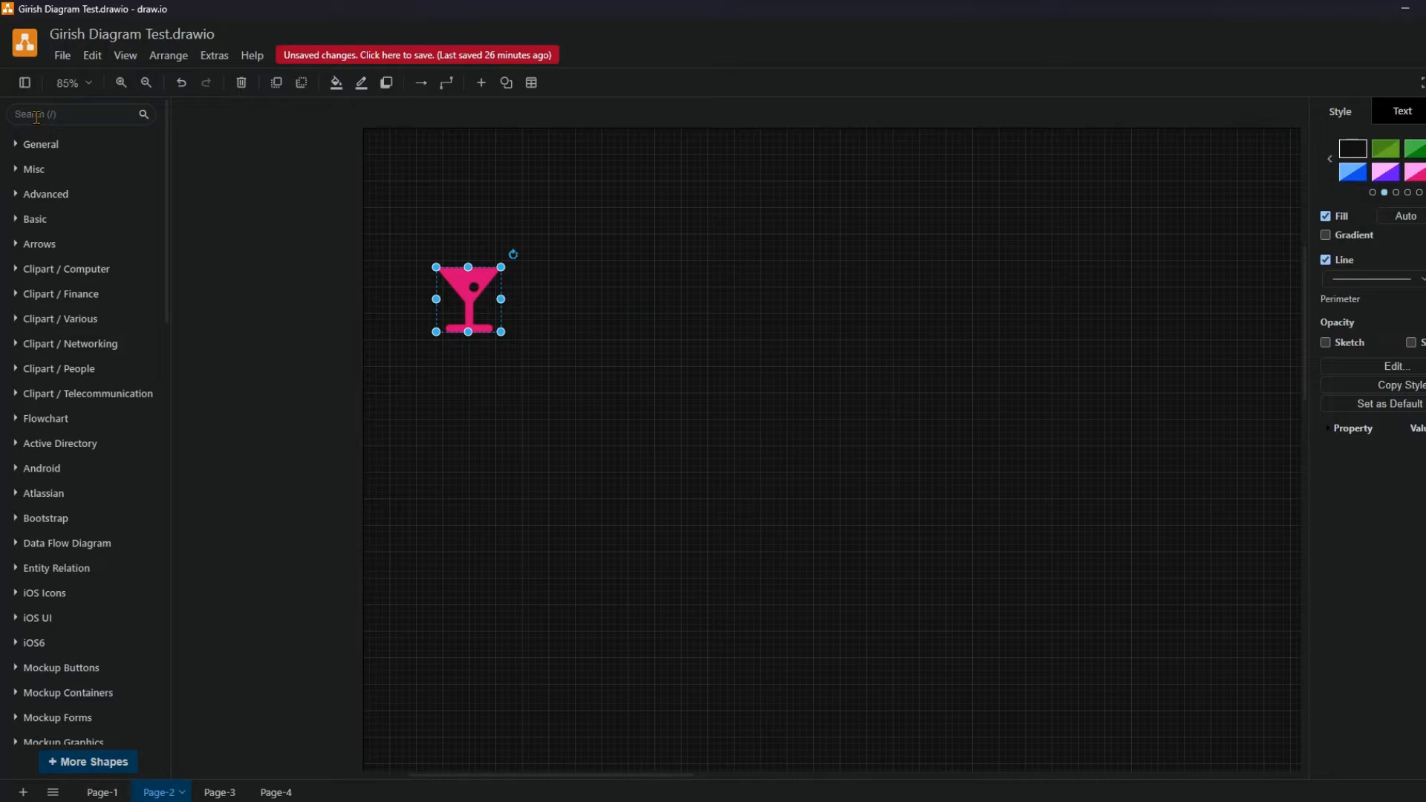
{"action": "left_click", "coordinate": [36, 115]}
{"action": "type", "text": "/"}
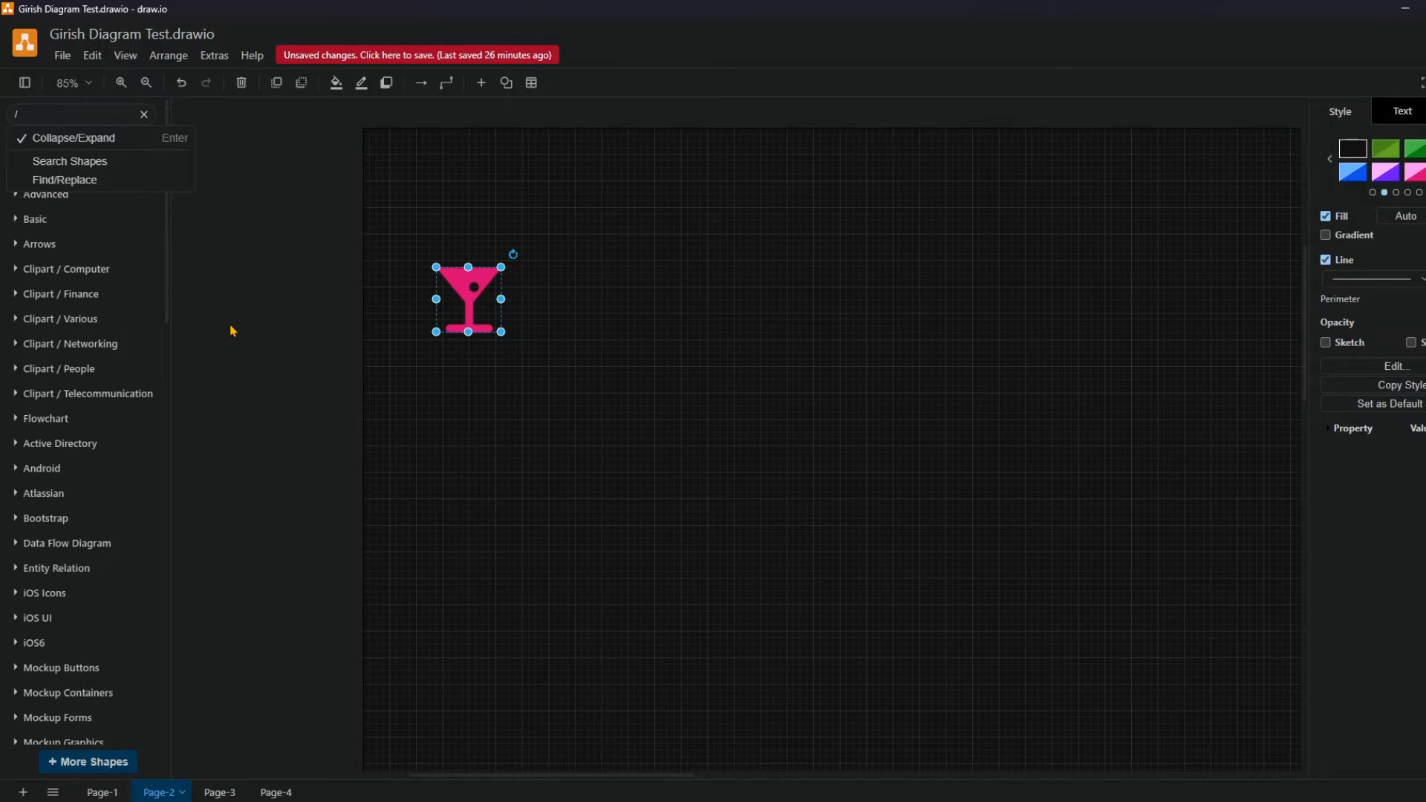
{"action": "type", "text": "cloud"}
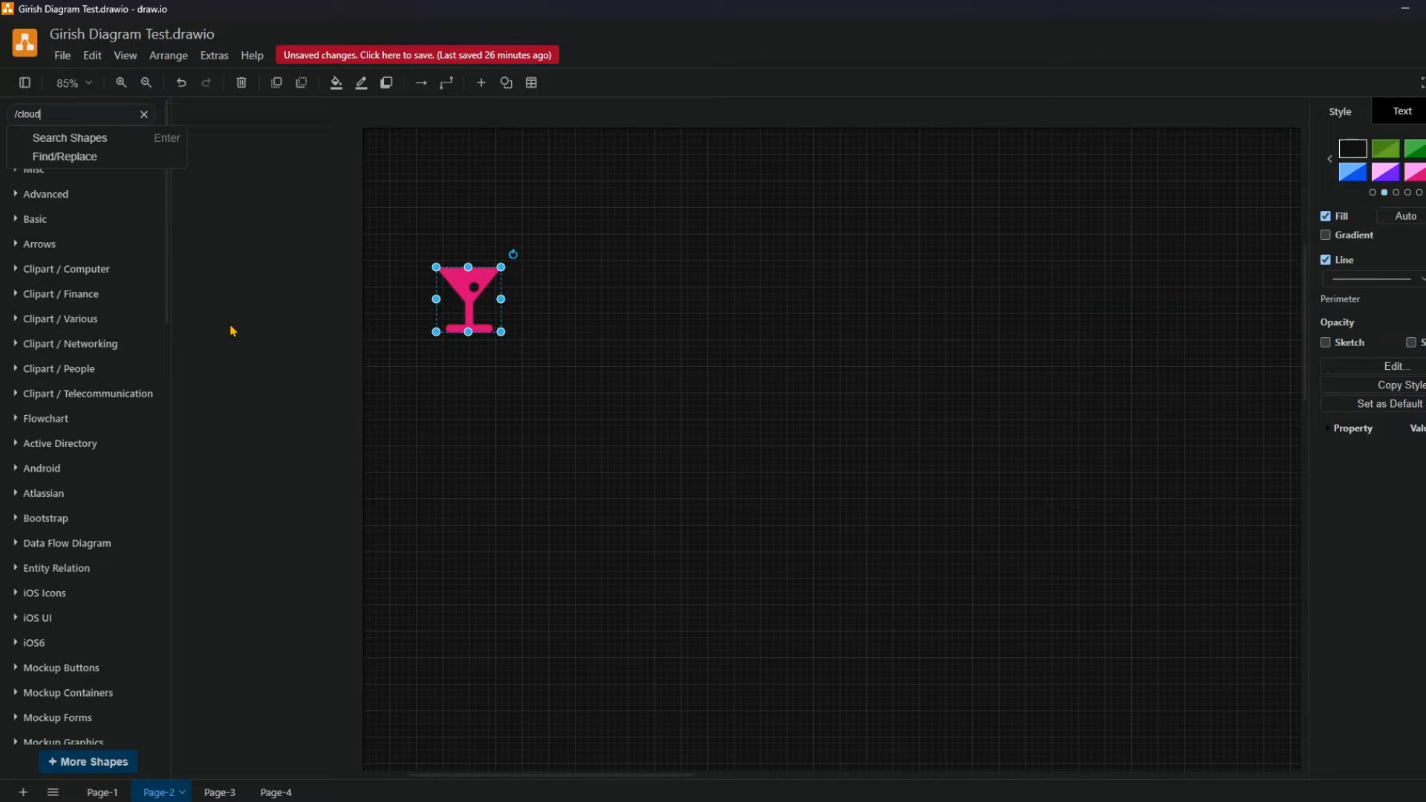
{"action": "key", "text": "Return"}
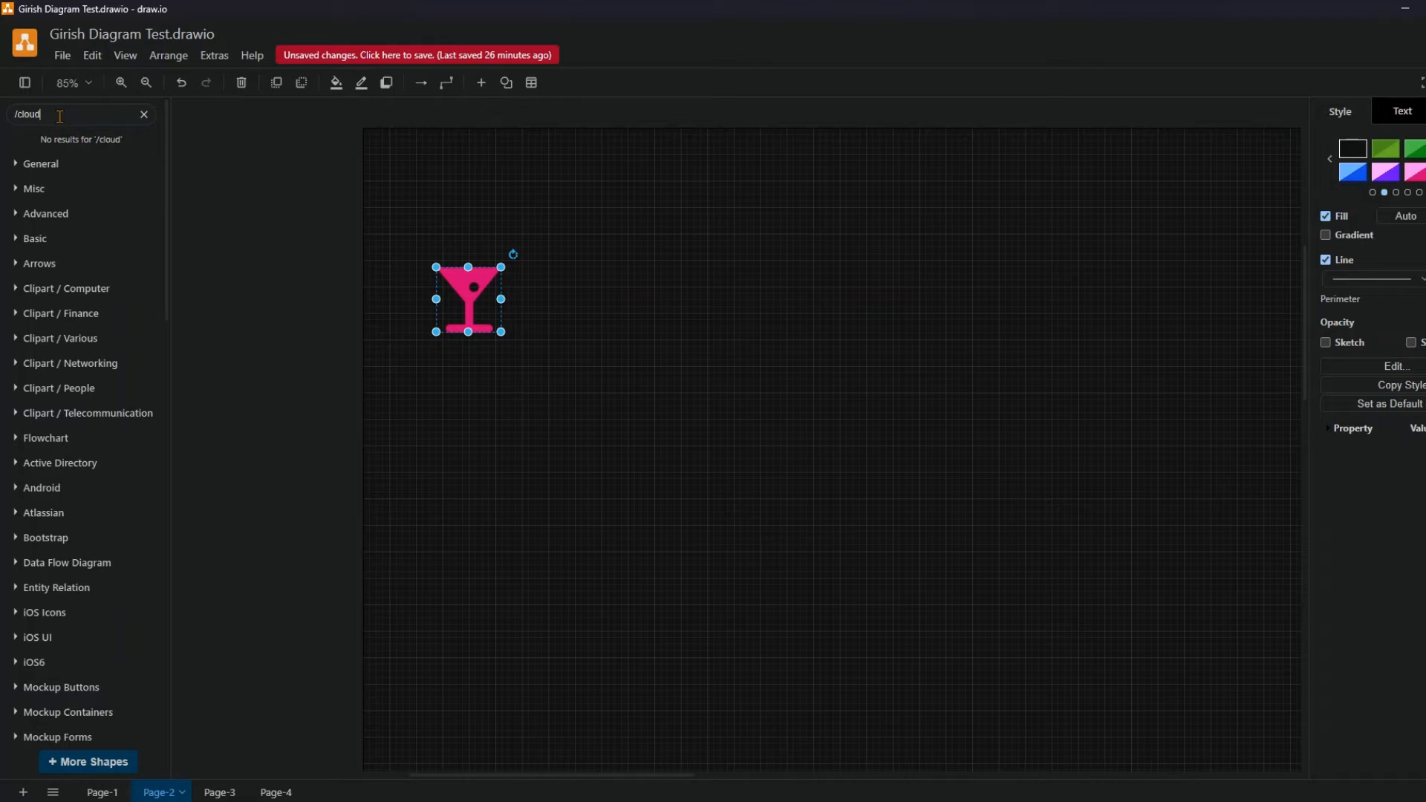
- Expand the General library and add its Rectangle shape to the middle of the Page-2 canvas
{"action": "left_click", "coordinate": [17, 167]}
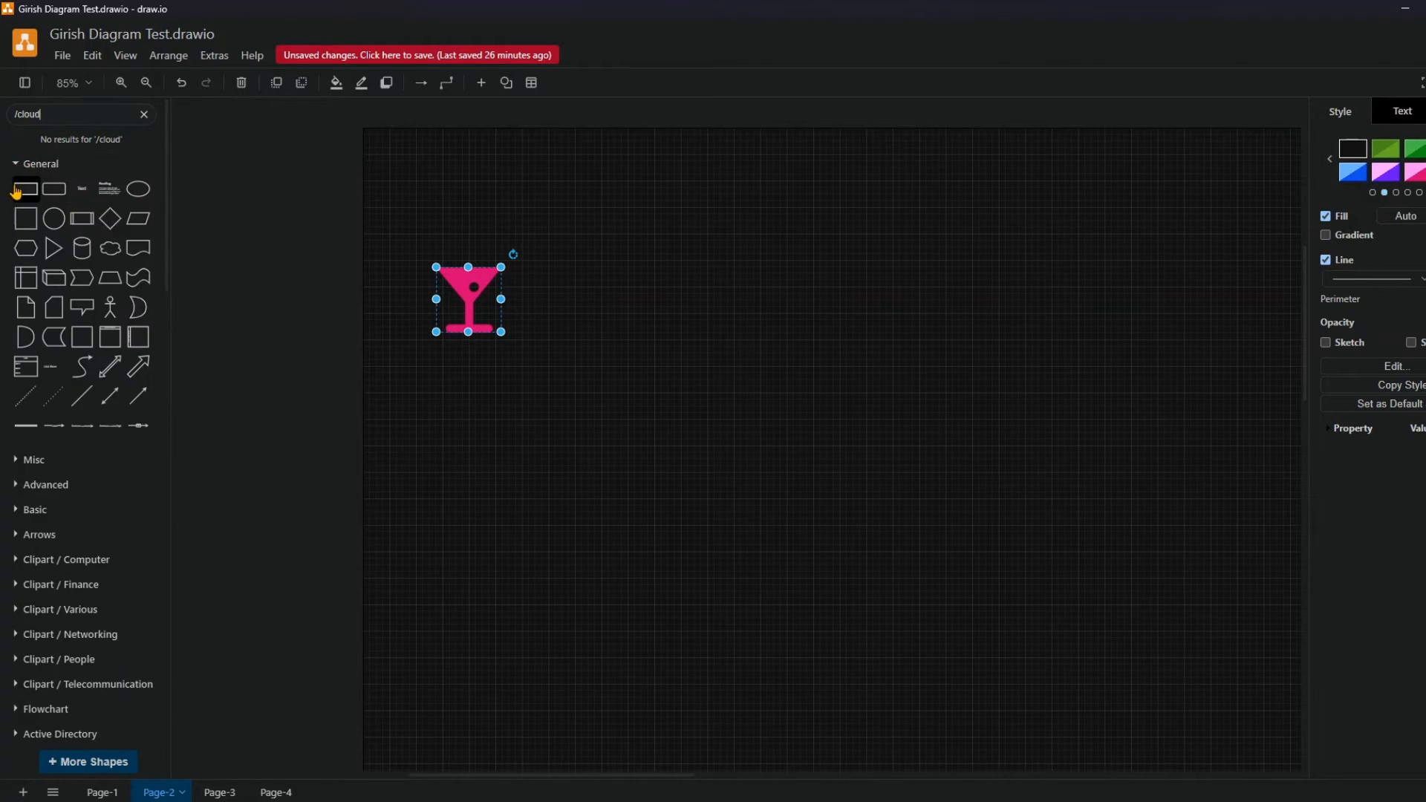
{"action": "left_click", "coordinate": [23, 194]}
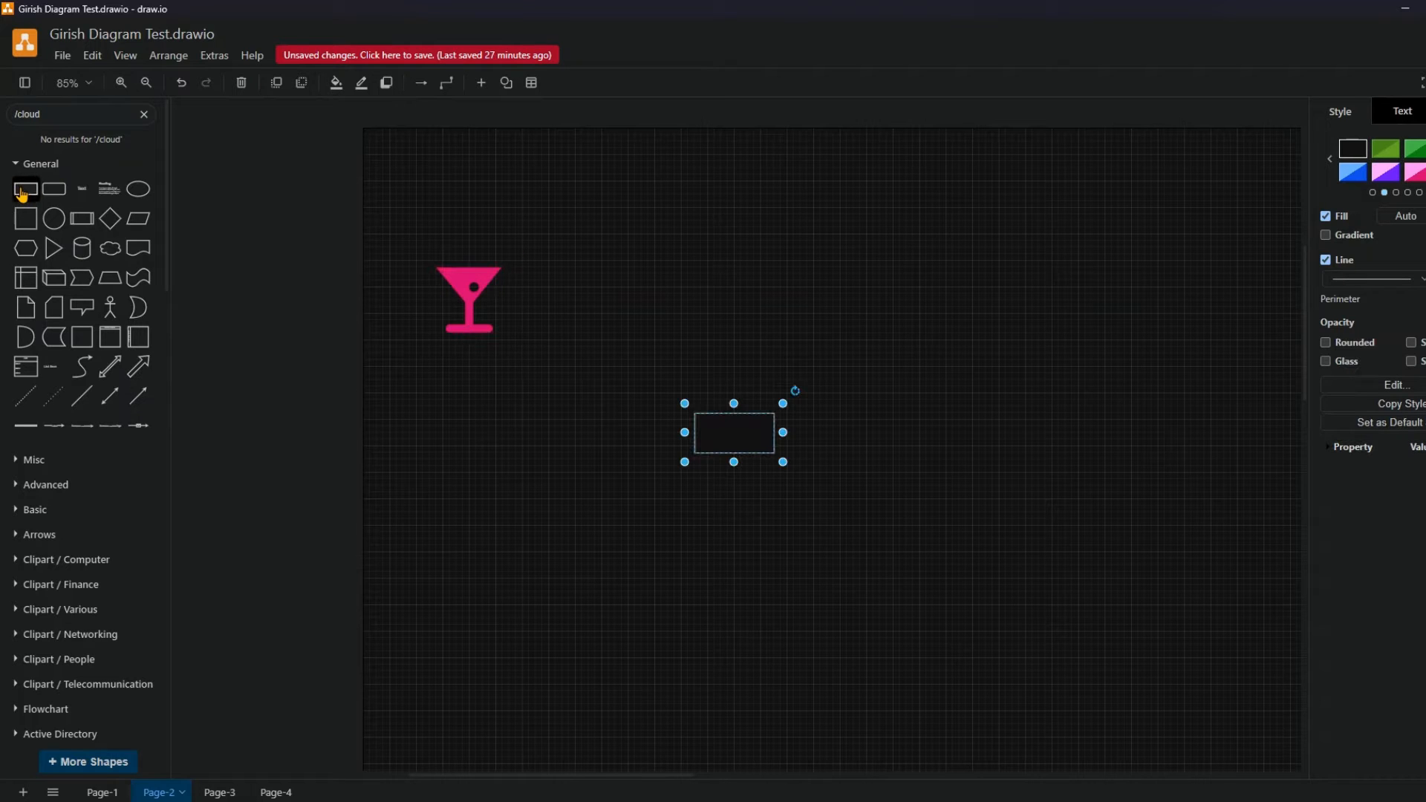
{"action": "mouse_move", "coordinate": [765, 436]}
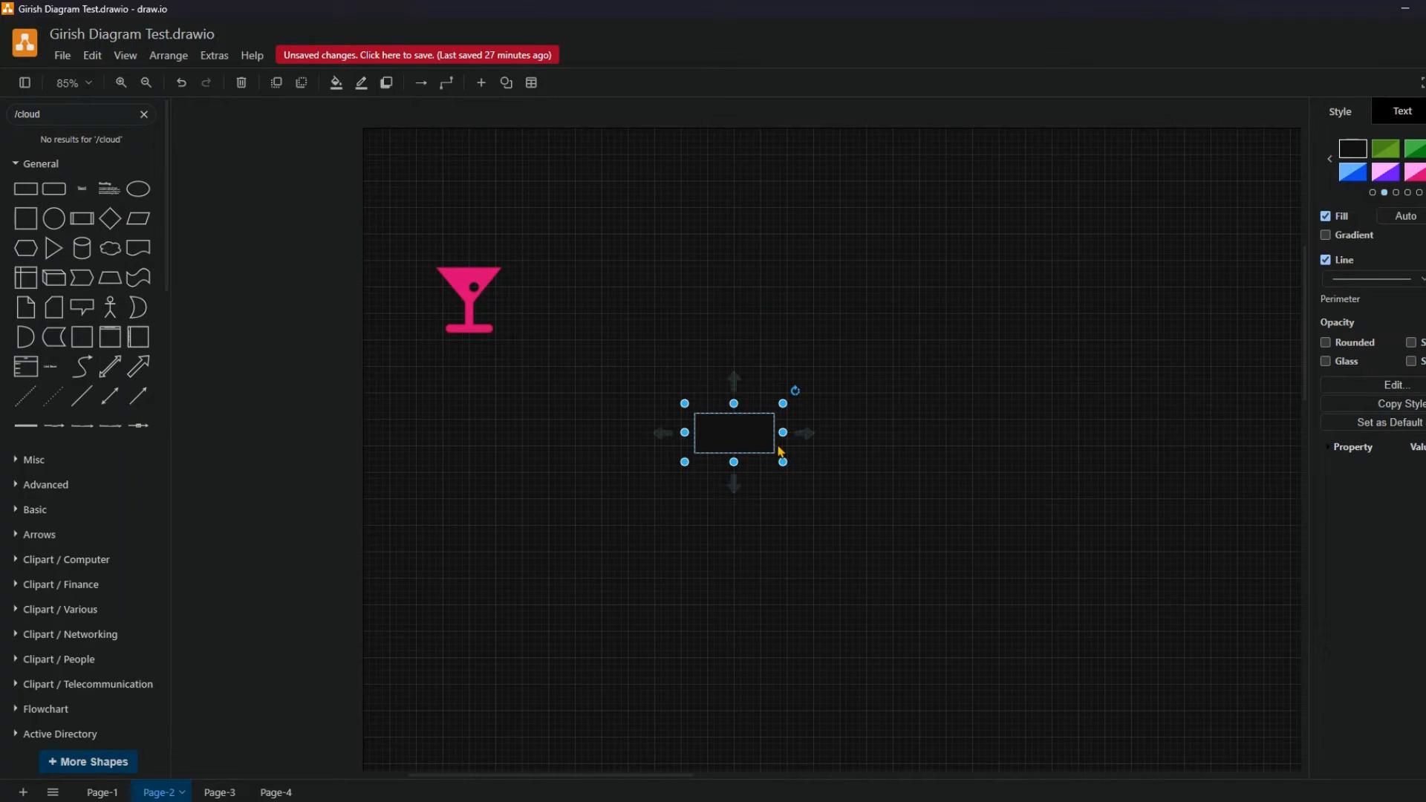
{"action": "mouse_move", "coordinate": [31, 194]}
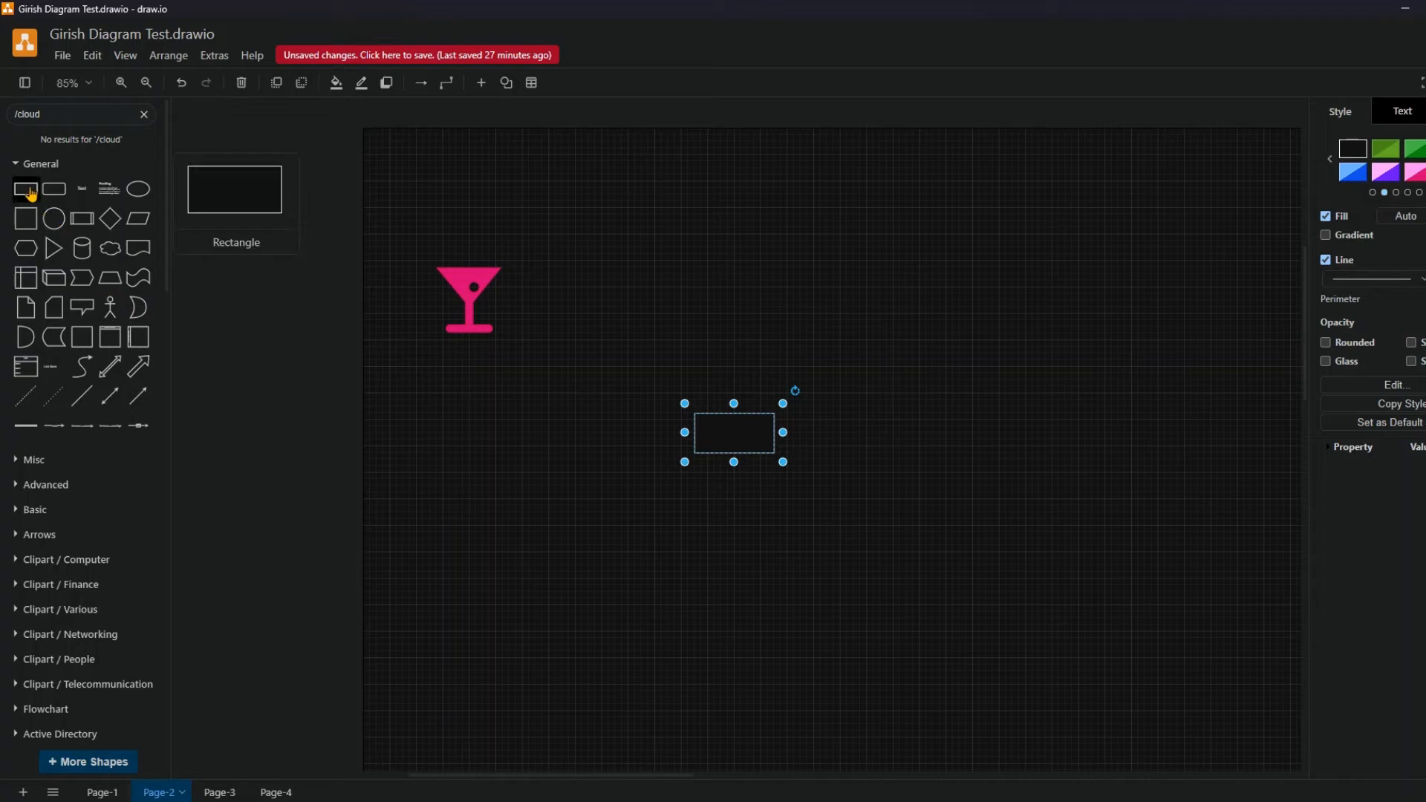
{"action": "mouse_move", "coordinate": [31, 194]}
{"action": "left_mouse_down"}
{"action": "mouse_move", "coordinate": [86, 105]}
{"action": "mouse_move", "coordinate": [32, 176]}
{"action": "left_mouse_up"}
{"action": "mouse_move", "coordinate": [22, 190]}
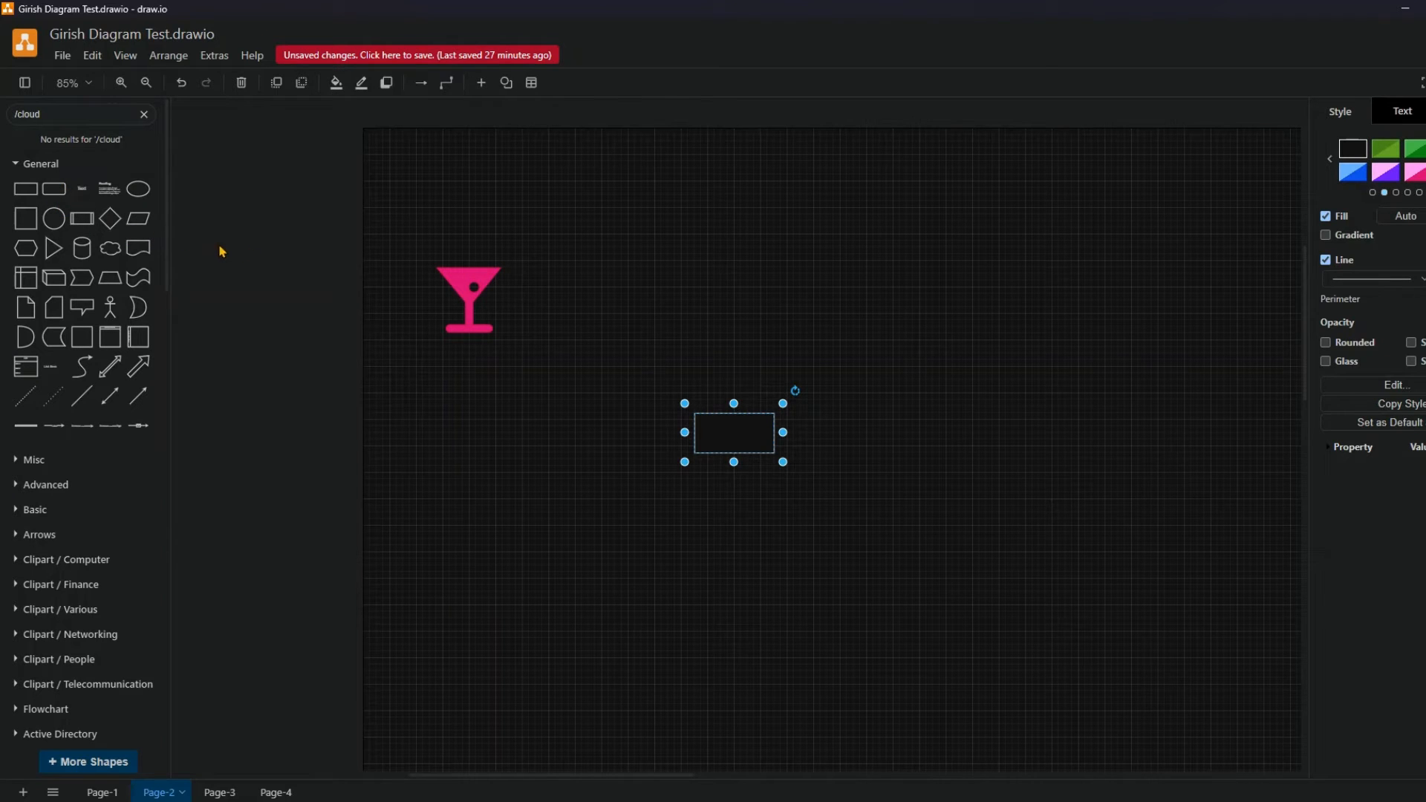
- Clear the shape search and place the Misc library's green table below the martini glass and its red hatched ellipse below and right of the rectangle
{"action": "left_click", "coordinate": [145, 116]}
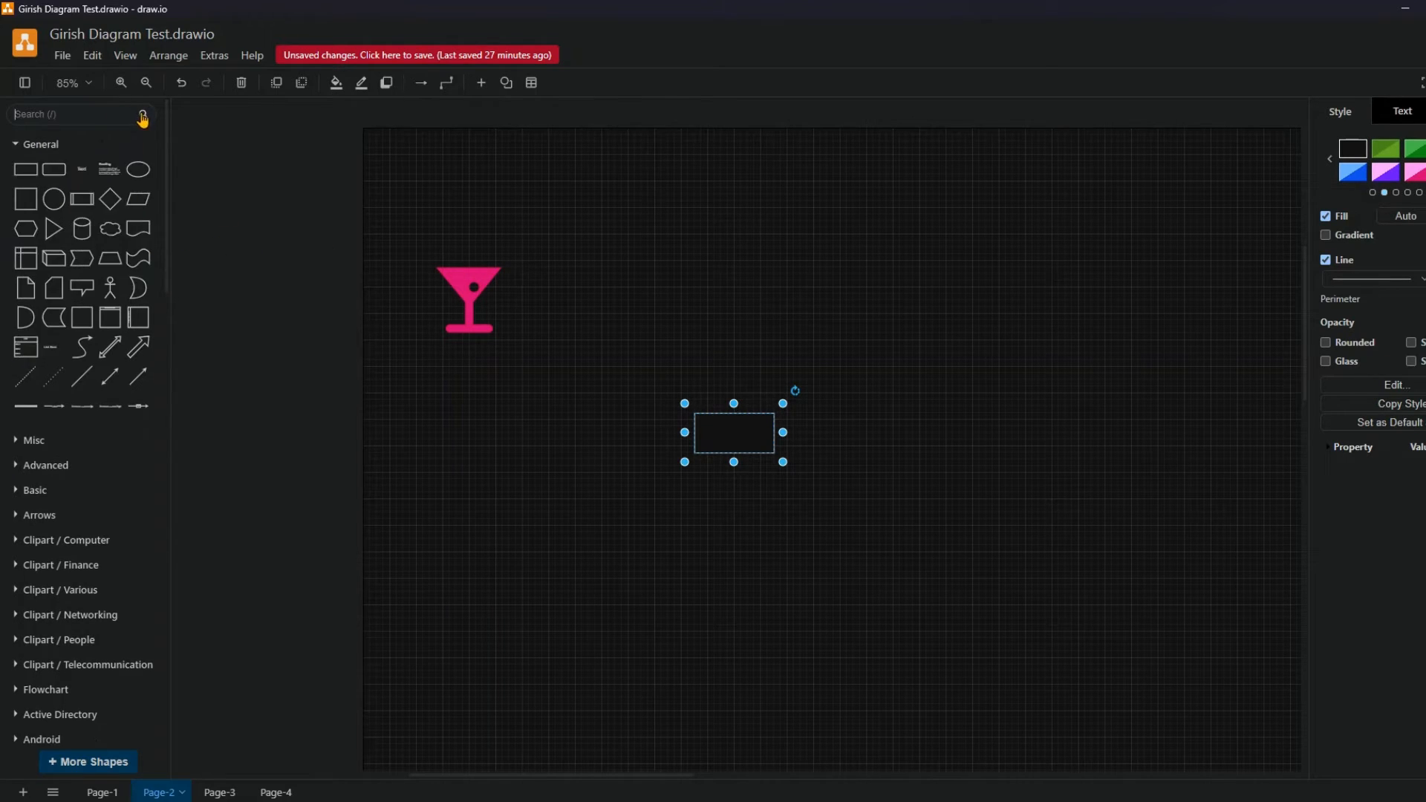
{"action": "left_click", "coordinate": [14, 441]}
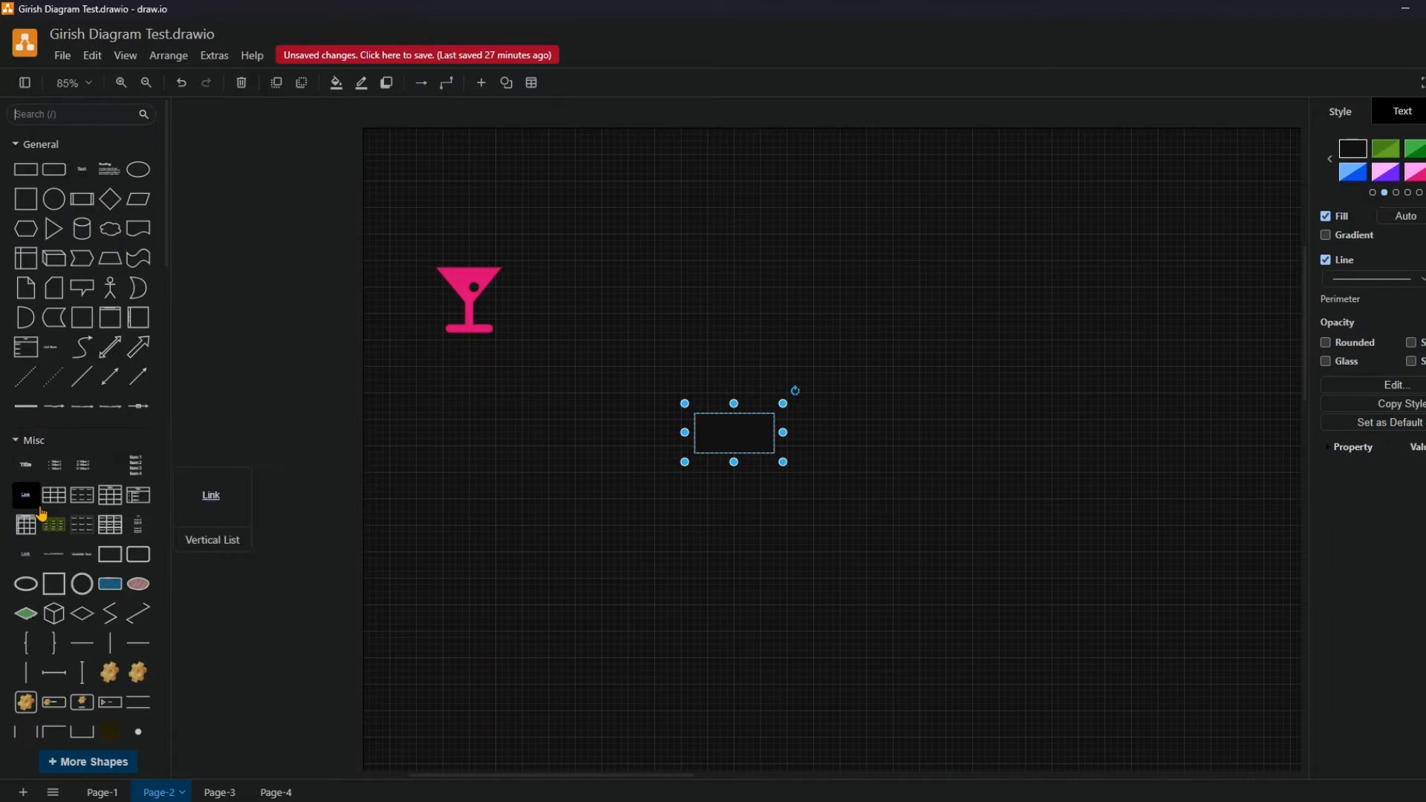
{"action": "left_click_drag", "start_coordinate": [138, 525], "coordinate": [509, 625]}
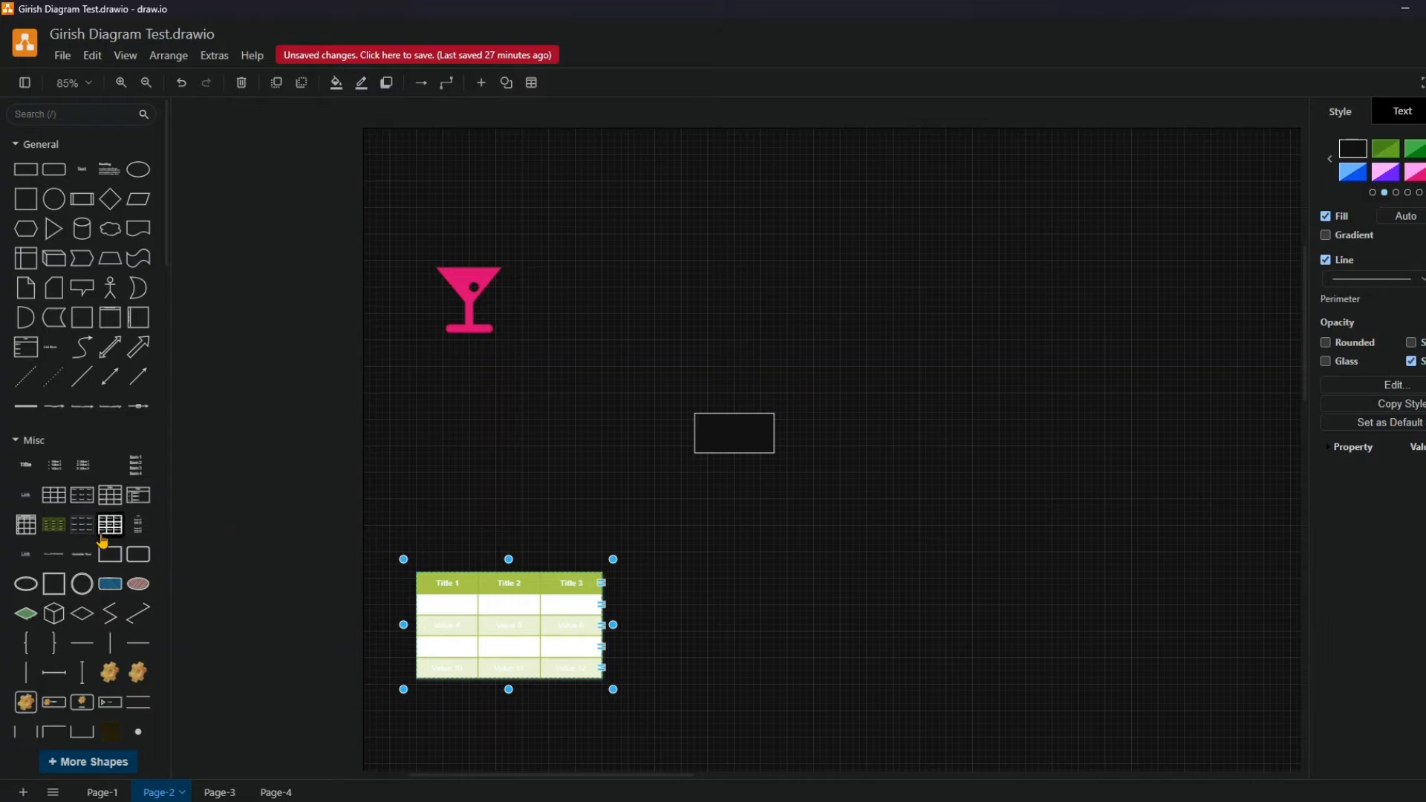
{"action": "mouse_move", "coordinate": [138, 583]}
{"action": "left_mouse_down"}
{"action": "mouse_move", "coordinate": [756, 546]}
{"action": "mouse_move", "coordinate": [845, 562]}
{"action": "left_mouse_up"}
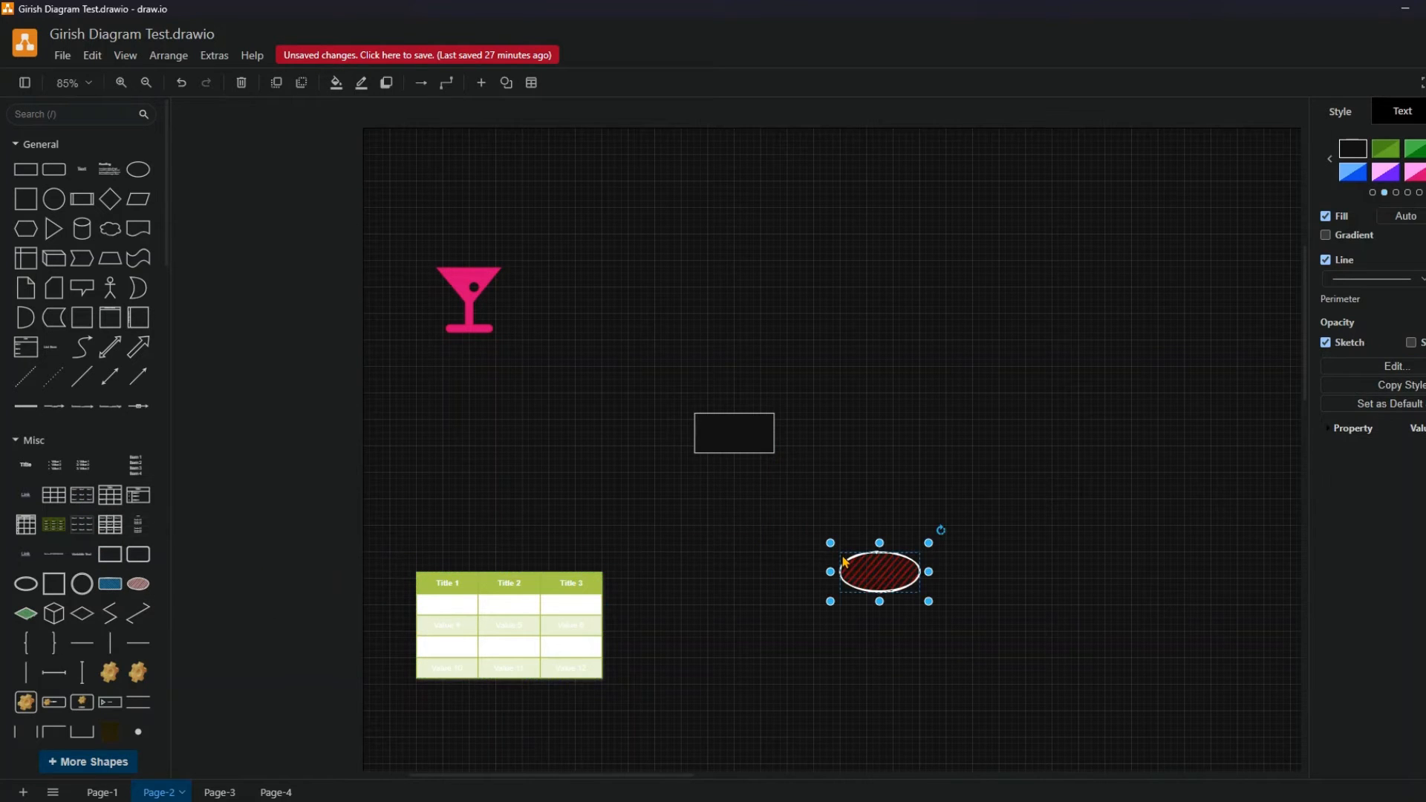
{"action": "left_click", "coordinate": [33, 440]}
- Expand the Entity Relation library and place its primary-key Table above the rectangle and an Associative Entity to the rectangle's right
{"action": "scroll", "coordinate": [18, 564], "scroll_direction": "down", "scroll_amount": 5}
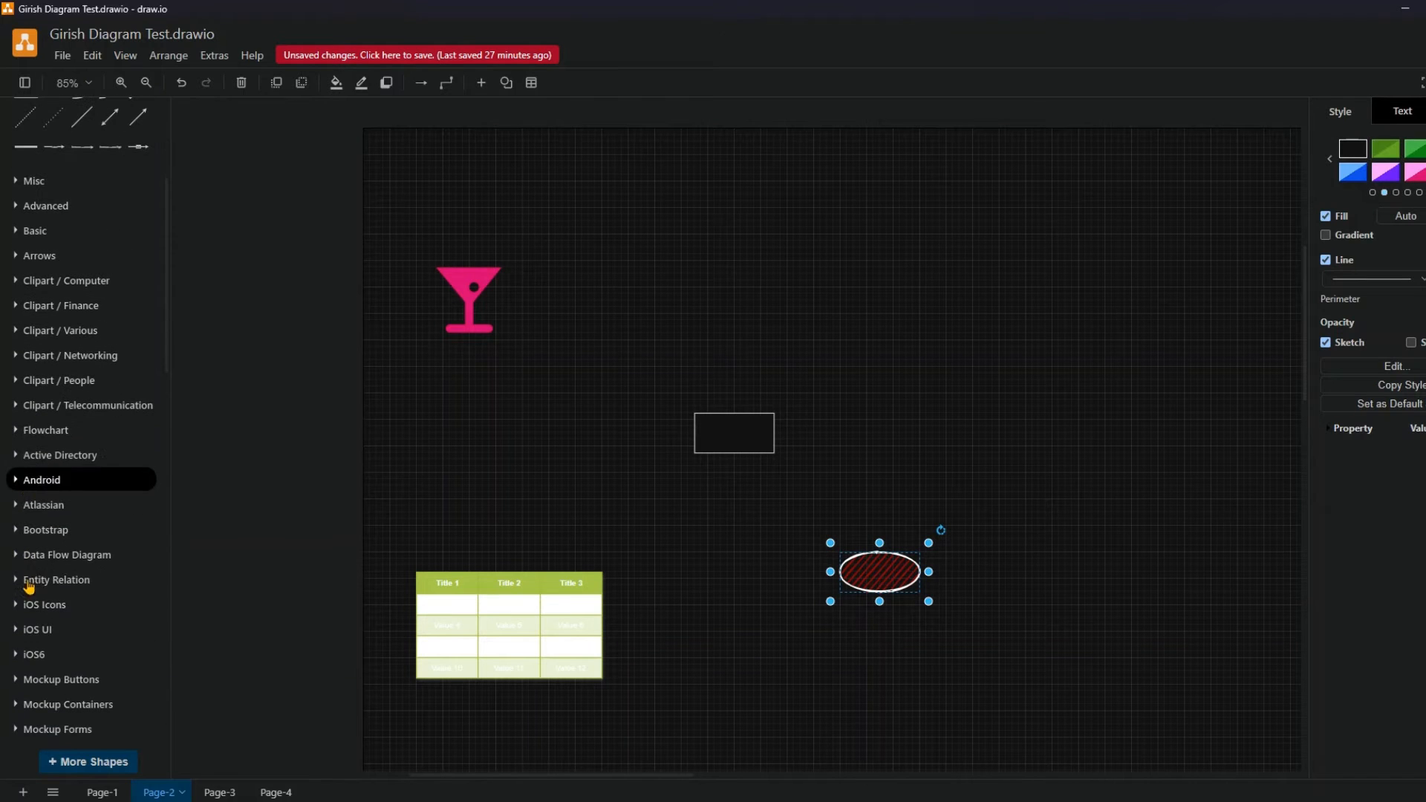
{"action": "left_click", "coordinate": [15, 578]}
{"action": "mouse_move", "coordinate": [26, 615]}
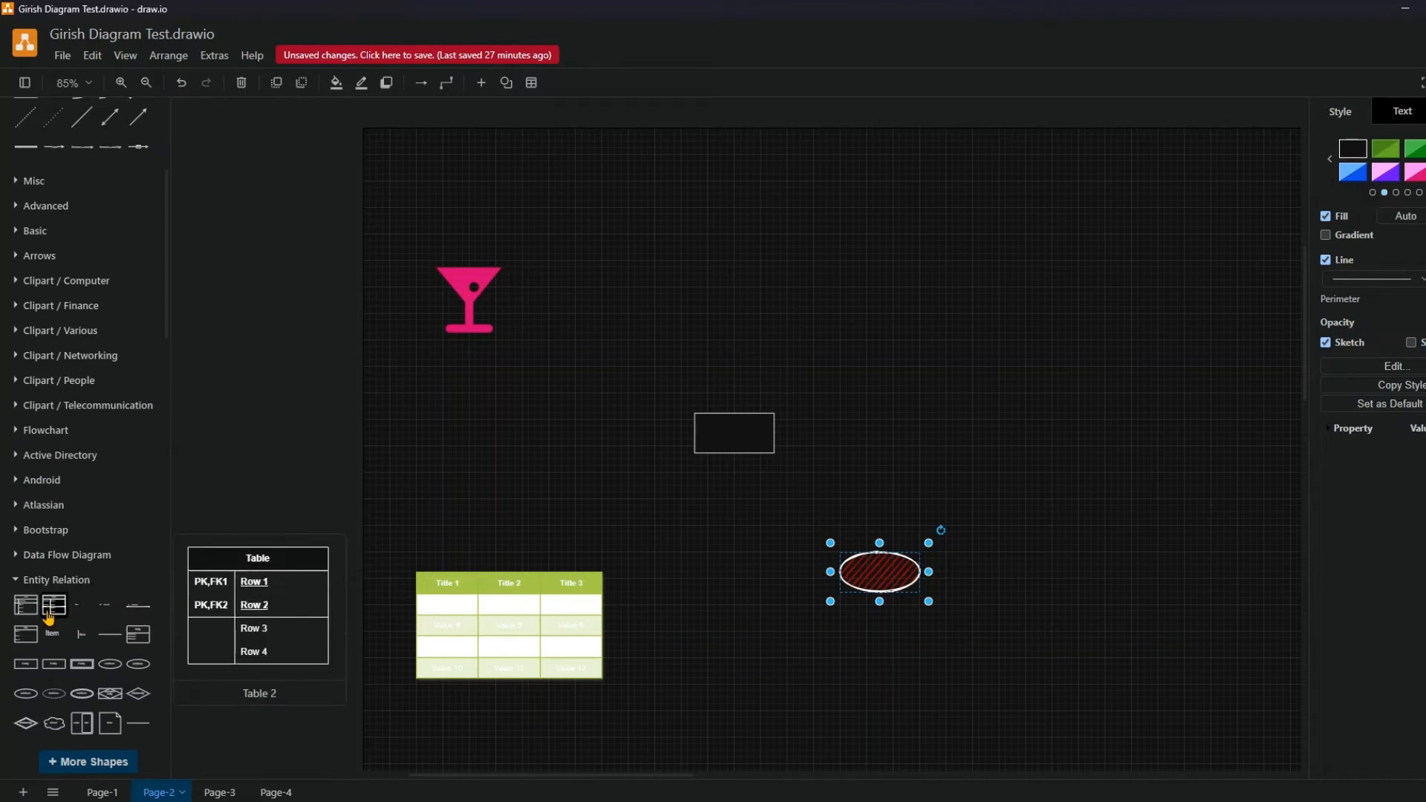
{"action": "left_click_drag", "start_coordinate": [26, 613], "coordinate": [758, 198]}
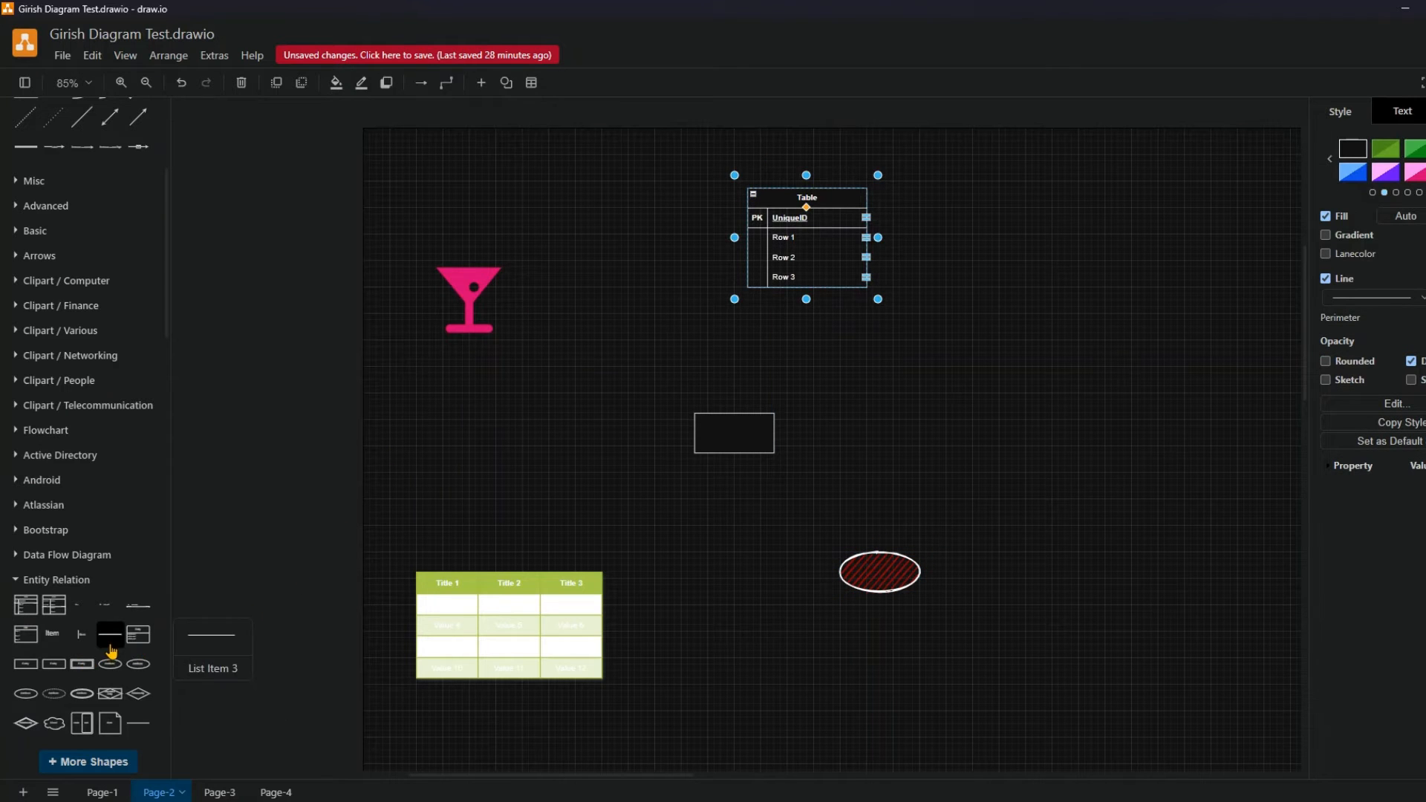
{"action": "mouse_move", "coordinate": [111, 707]}
{"action": "left_click_drag", "start_coordinate": [111, 707], "coordinate": [1091, 438]}
- Add an Entity Relation line across the rectangle and extend the table's Row 3 slightly downwards
{"action": "left_click", "coordinate": [132, 726]}
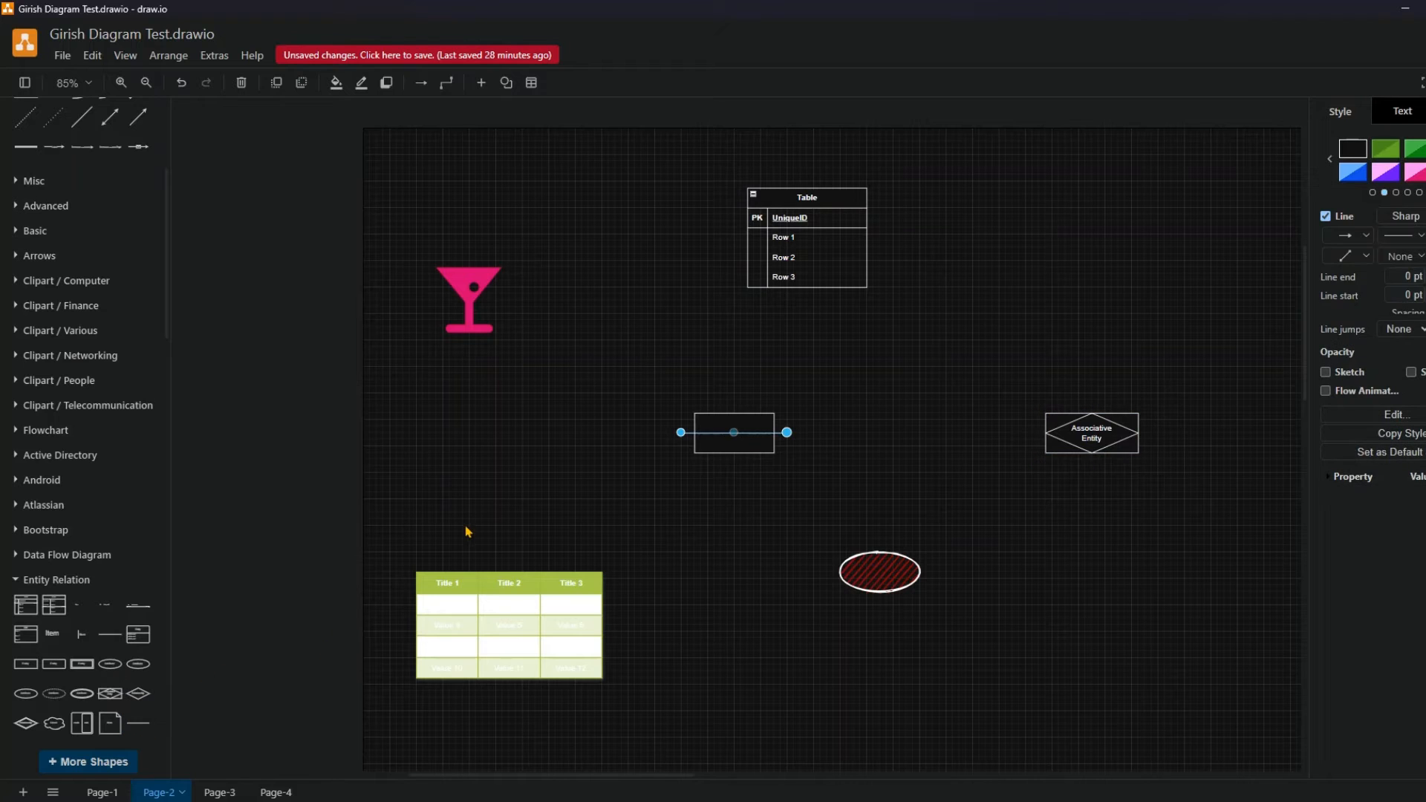
{"action": "left_click_drag", "start_coordinate": [830, 288], "coordinate": [834, 301]}
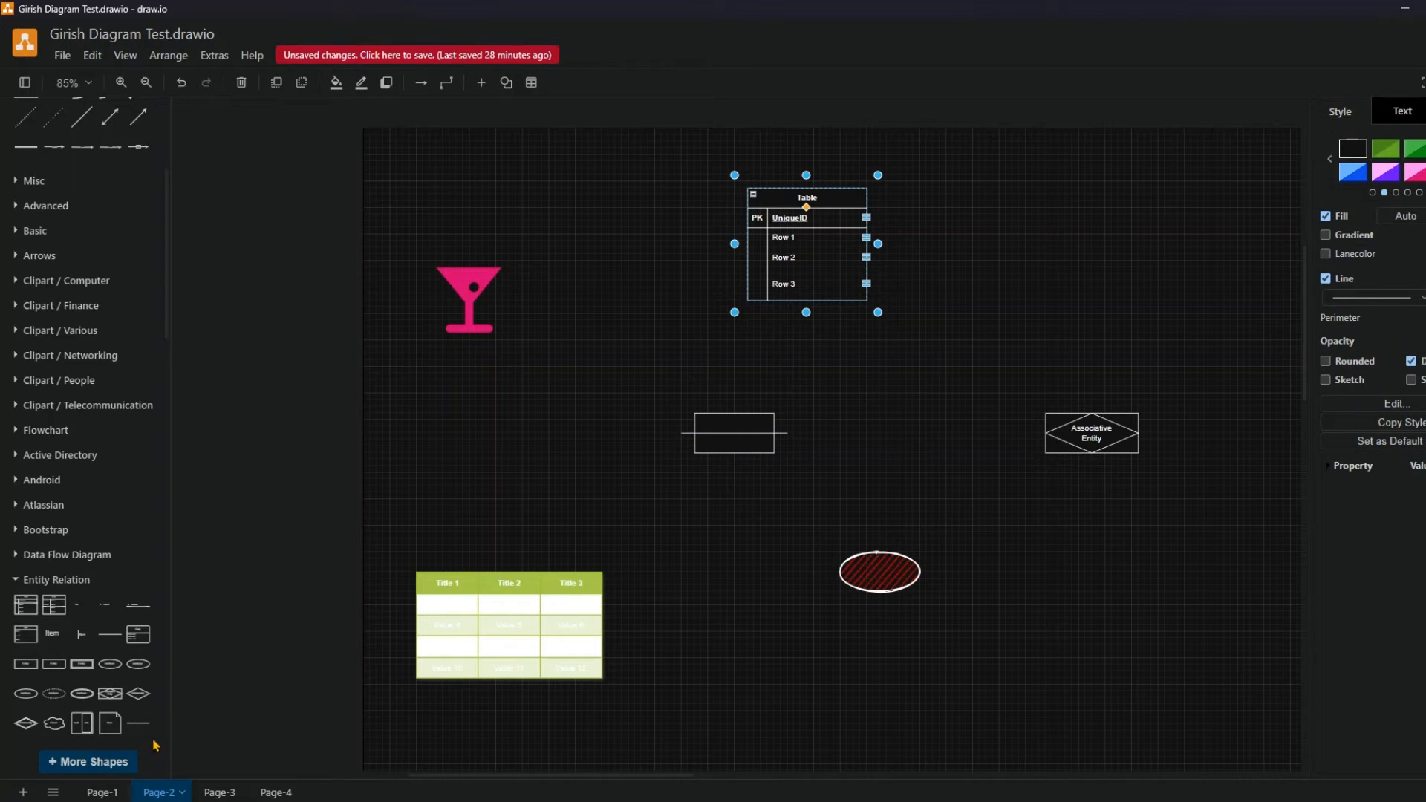
- Connect the table's bottom edge to the Associative Entity's left edge with another Entity Relation line
{"action": "left_click_drag", "start_coordinate": [138, 723], "coordinate": [816, 335]}
{"action": "left_click_drag", "start_coordinate": [912, 326], "coordinate": [1045, 430]}
{"action": "left_click_drag", "start_coordinate": [806, 326], "coordinate": [816, 310]}
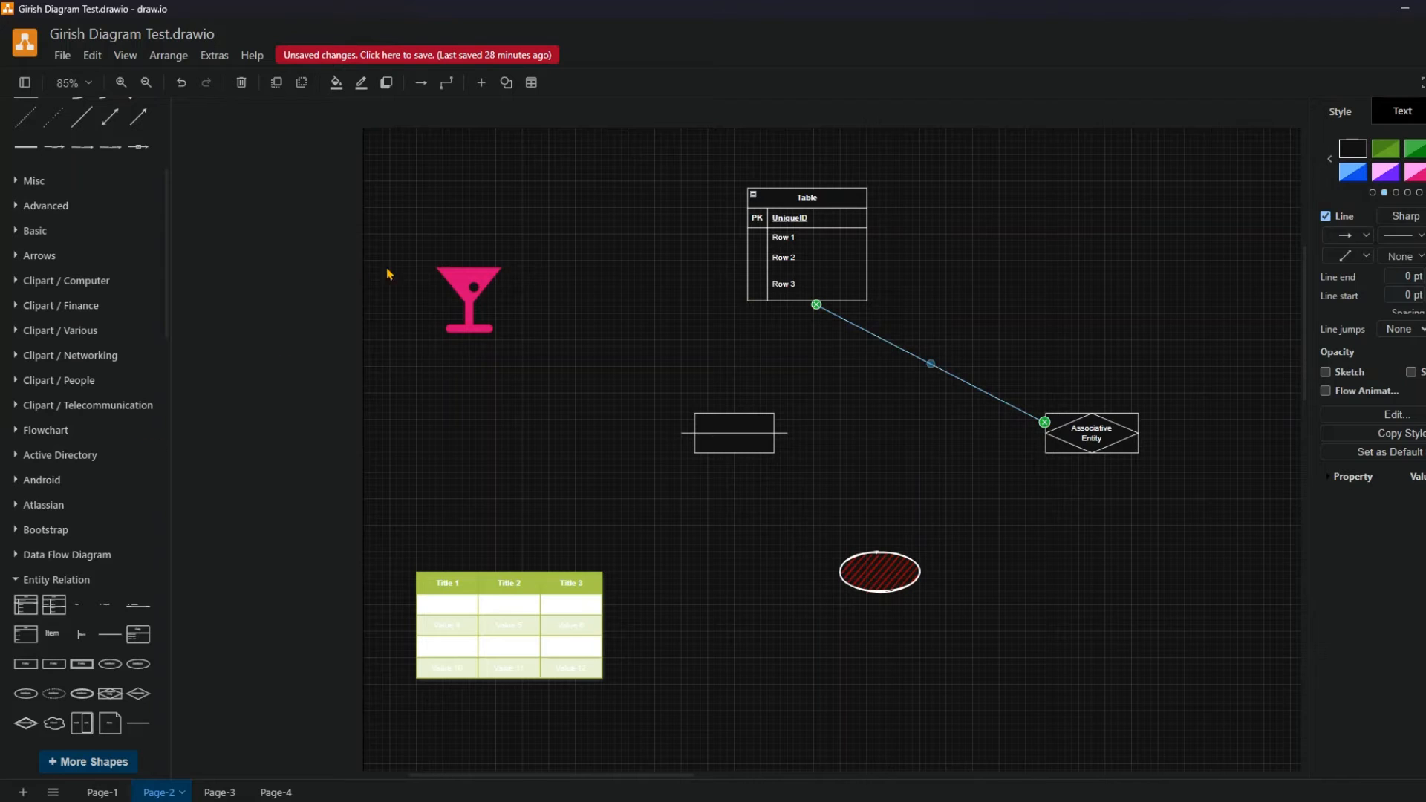
- Save the diagram, then view Page-1 and return to Page-2
{"action": "left_click", "coordinate": [396, 56]}
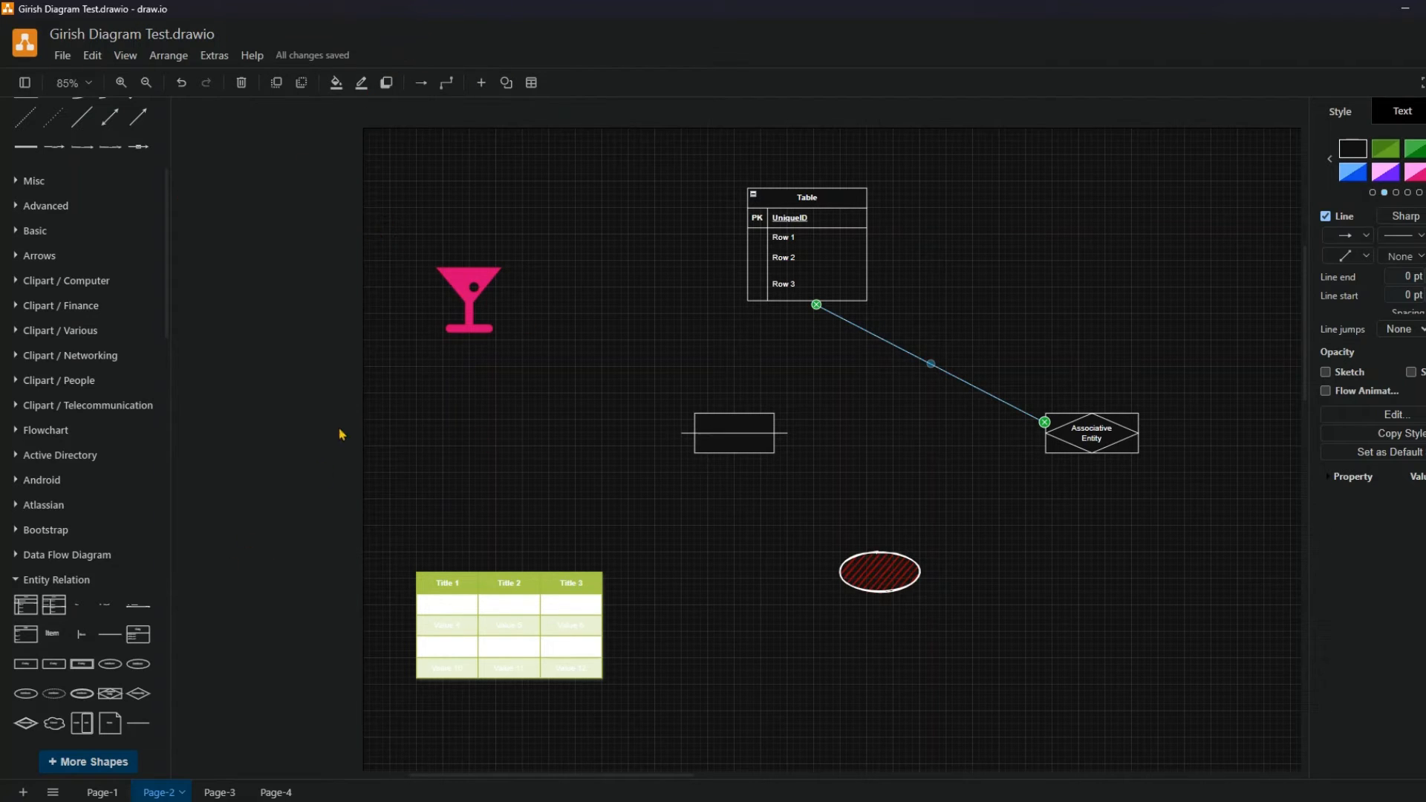
{"action": "left_click", "coordinate": [102, 792]}
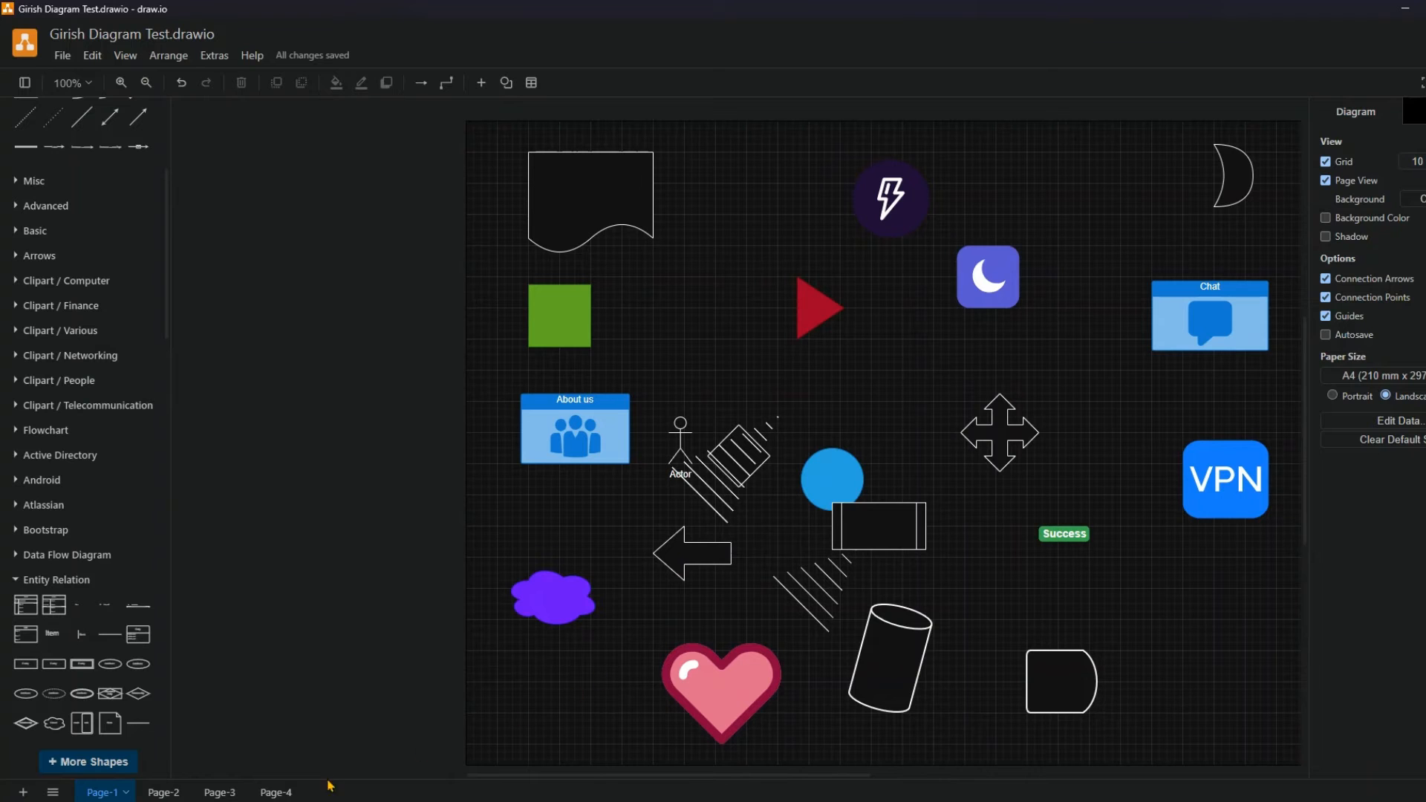
{"action": "left_click", "coordinate": [163, 791]}
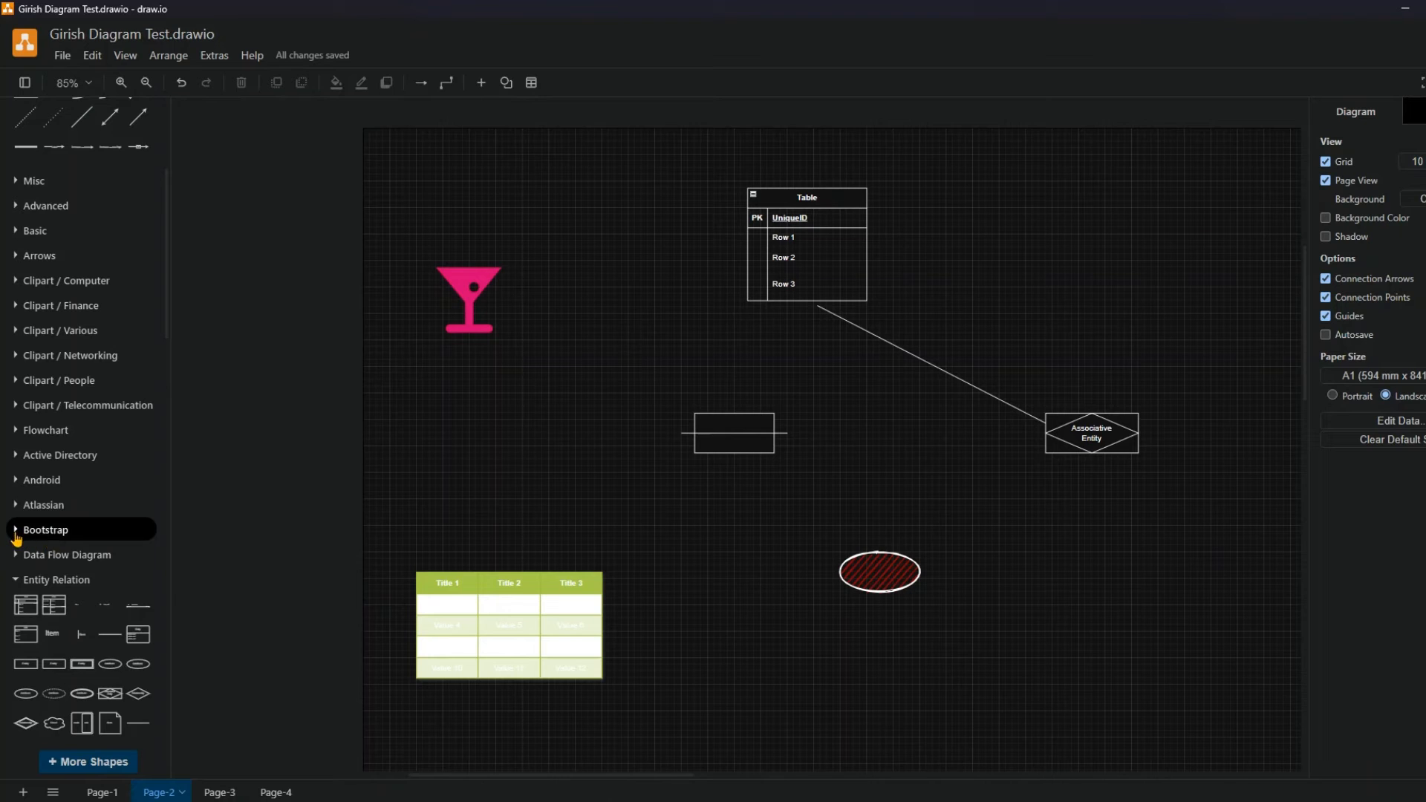
- Expand the Active Directory library and place its orange triangle, blue cube, orange-and-blue globe and key shapes in the lower-right area of the page
{"action": "left_click", "coordinate": [15, 457]}
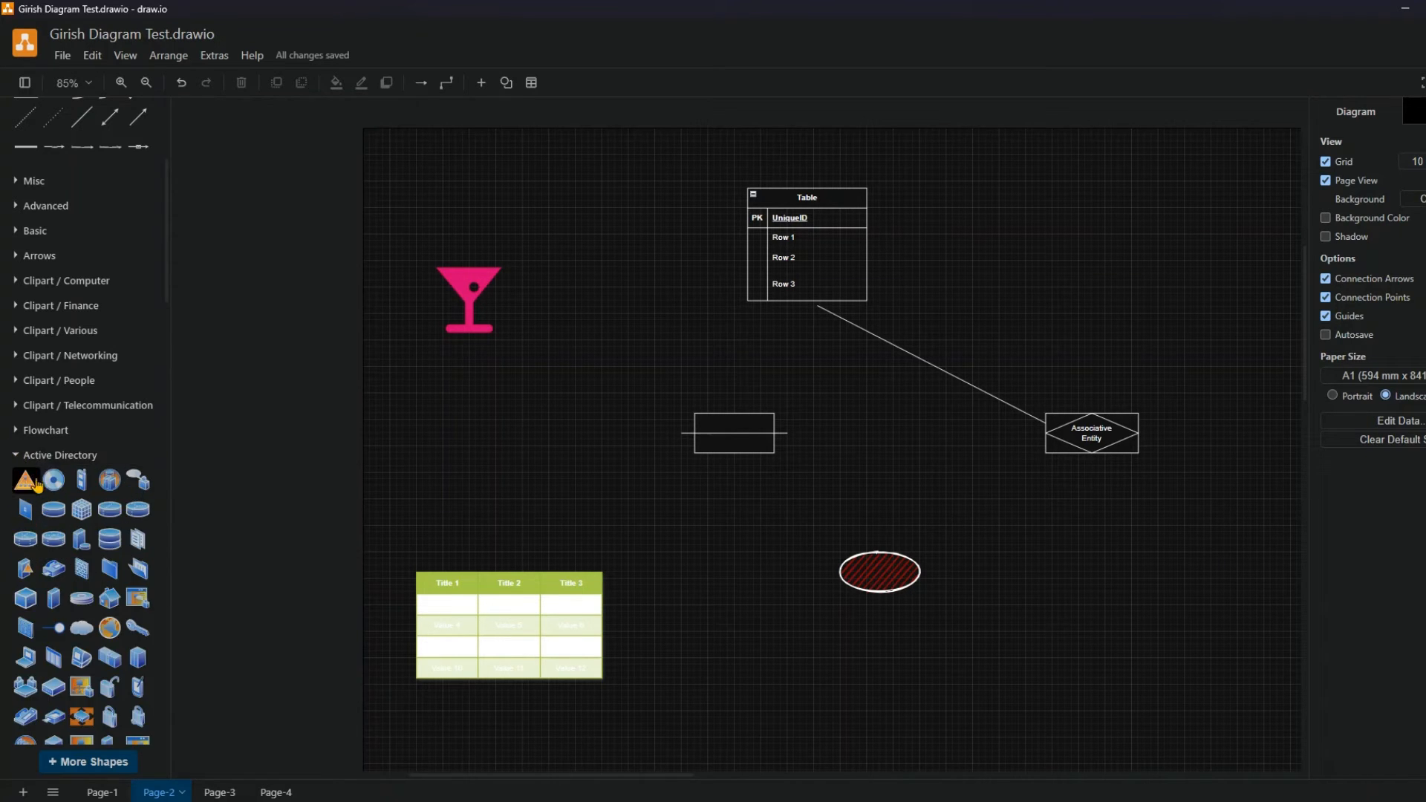
{"action": "left_click_drag", "start_coordinate": [25, 480], "coordinate": [1128, 592]}
{"action": "left_click_drag", "start_coordinate": [25, 598], "coordinate": [1049, 714]}
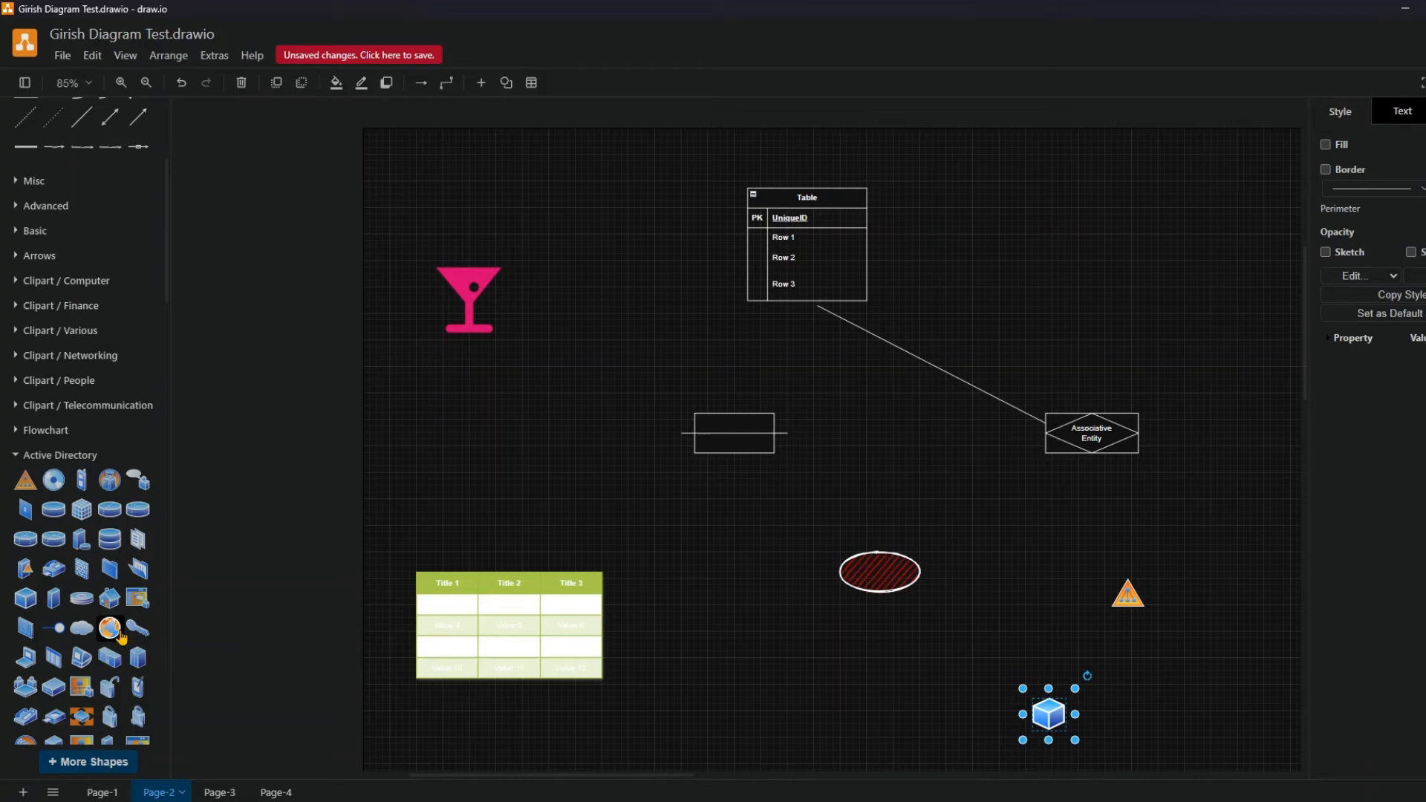
{"action": "left_click_drag", "start_coordinate": [109, 628], "coordinate": [895, 719]}
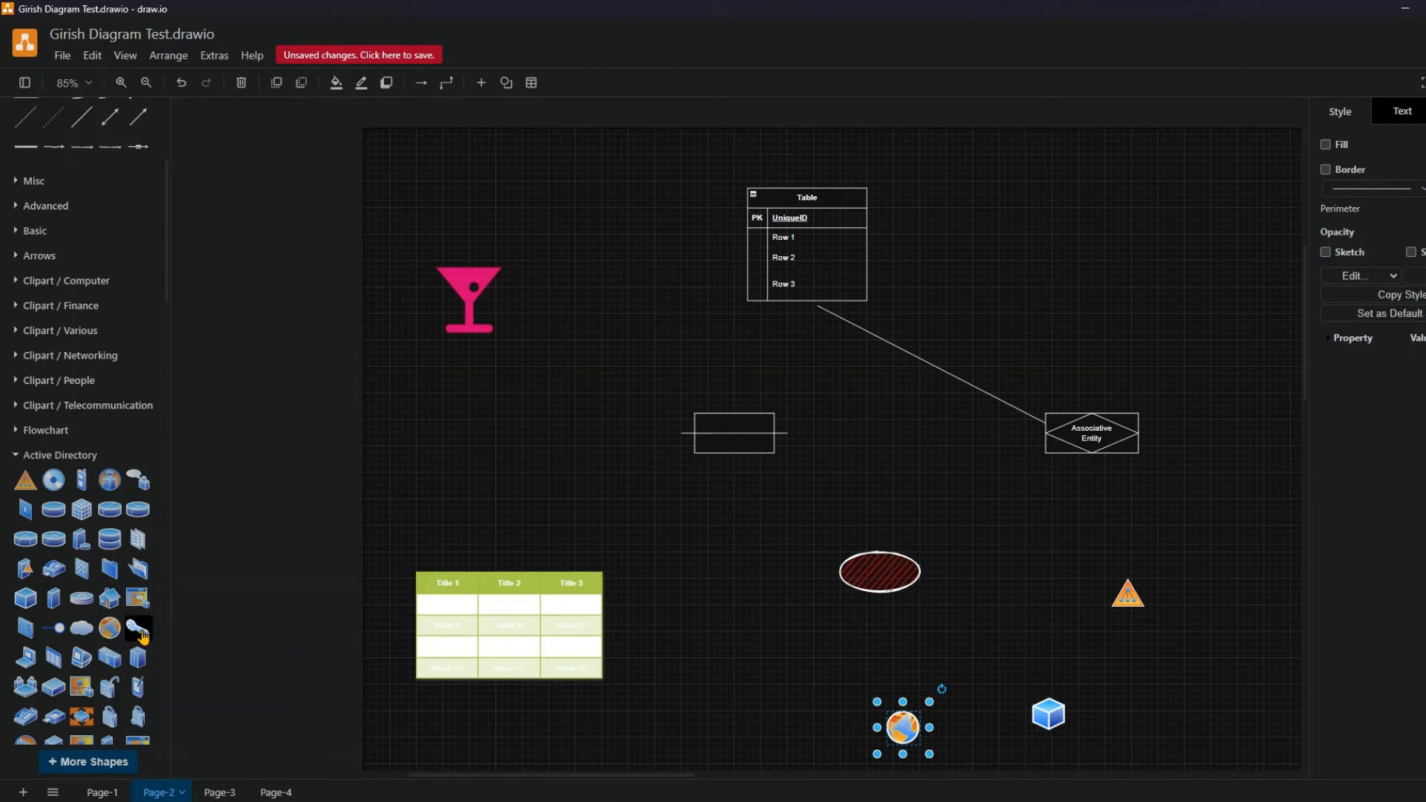
{"action": "left_click_drag", "start_coordinate": [138, 627], "coordinate": [1168, 741]}
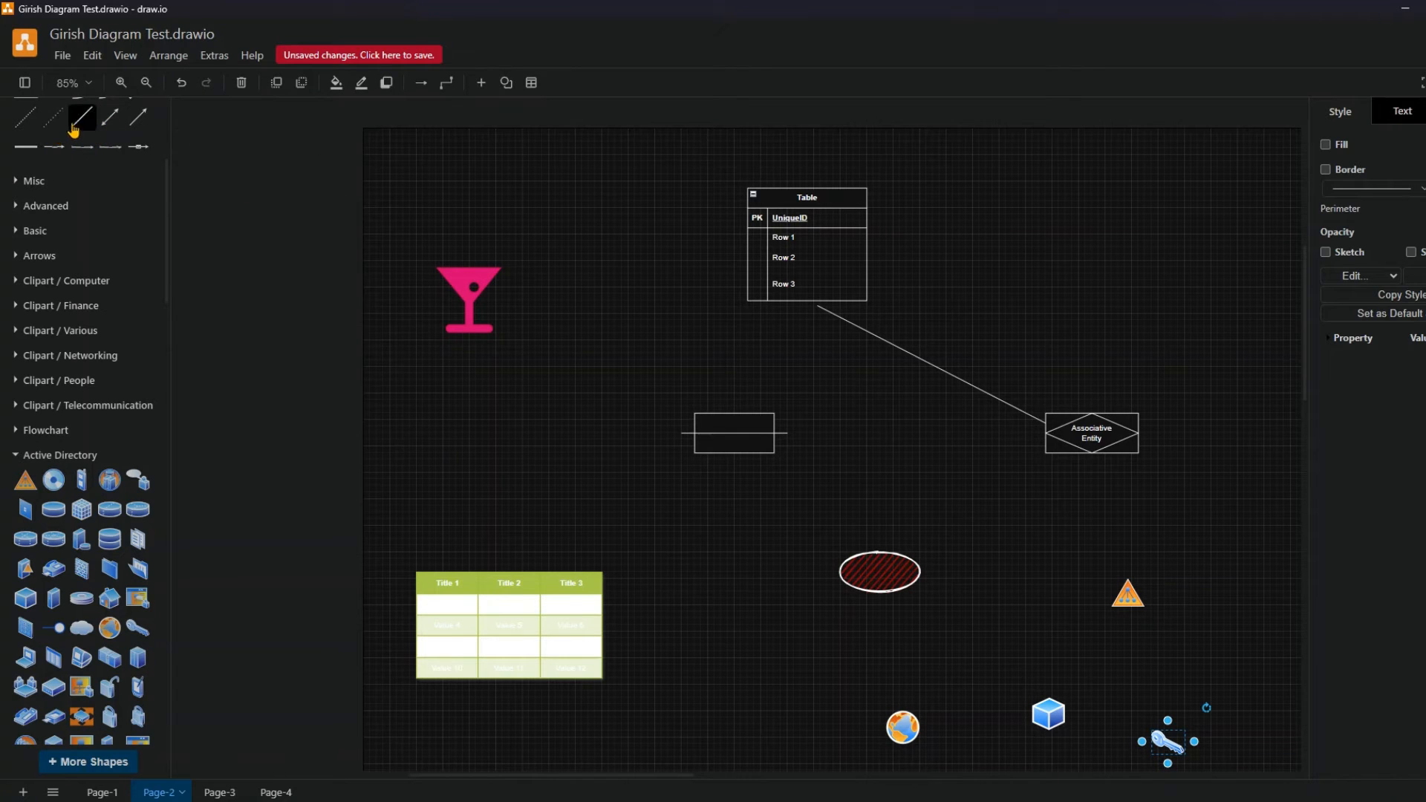
- Place a dotted line from the General library and run it between the orange triangle and the globe
{"action": "left_click_drag", "start_coordinate": [53, 118], "coordinate": [1010, 479]}
{"action": "left_click_drag", "start_coordinate": [1104, 604], "coordinate": [908, 722]}
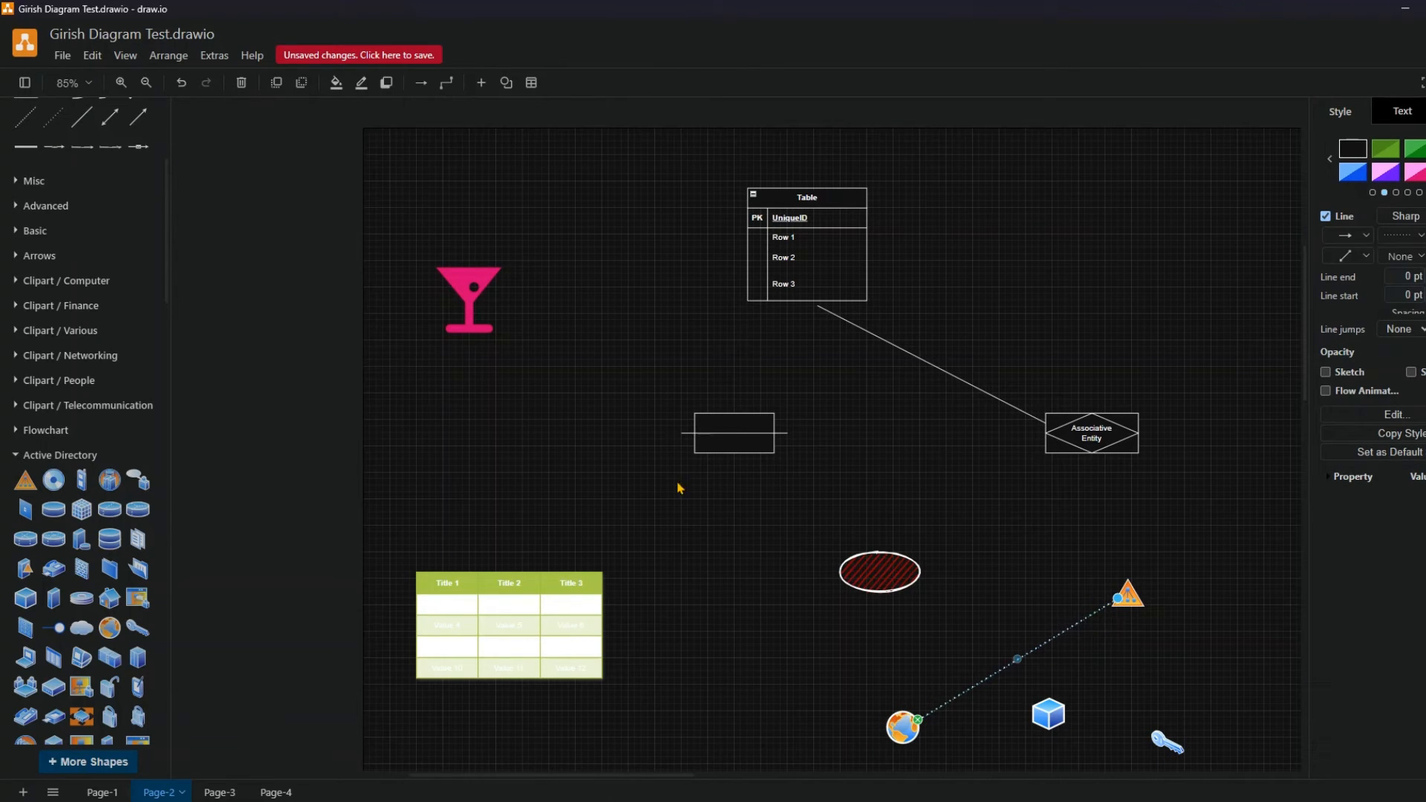
- Place a labelled connector from the General library so it runs from the blue cube to the orange triangle
{"action": "left_click", "coordinate": [87, 148]}
{"action": "left_click_drag", "start_coordinate": [815, 531], "coordinate": [1128, 606]}
{"action": "left_click", "coordinate": [1172, 668]}
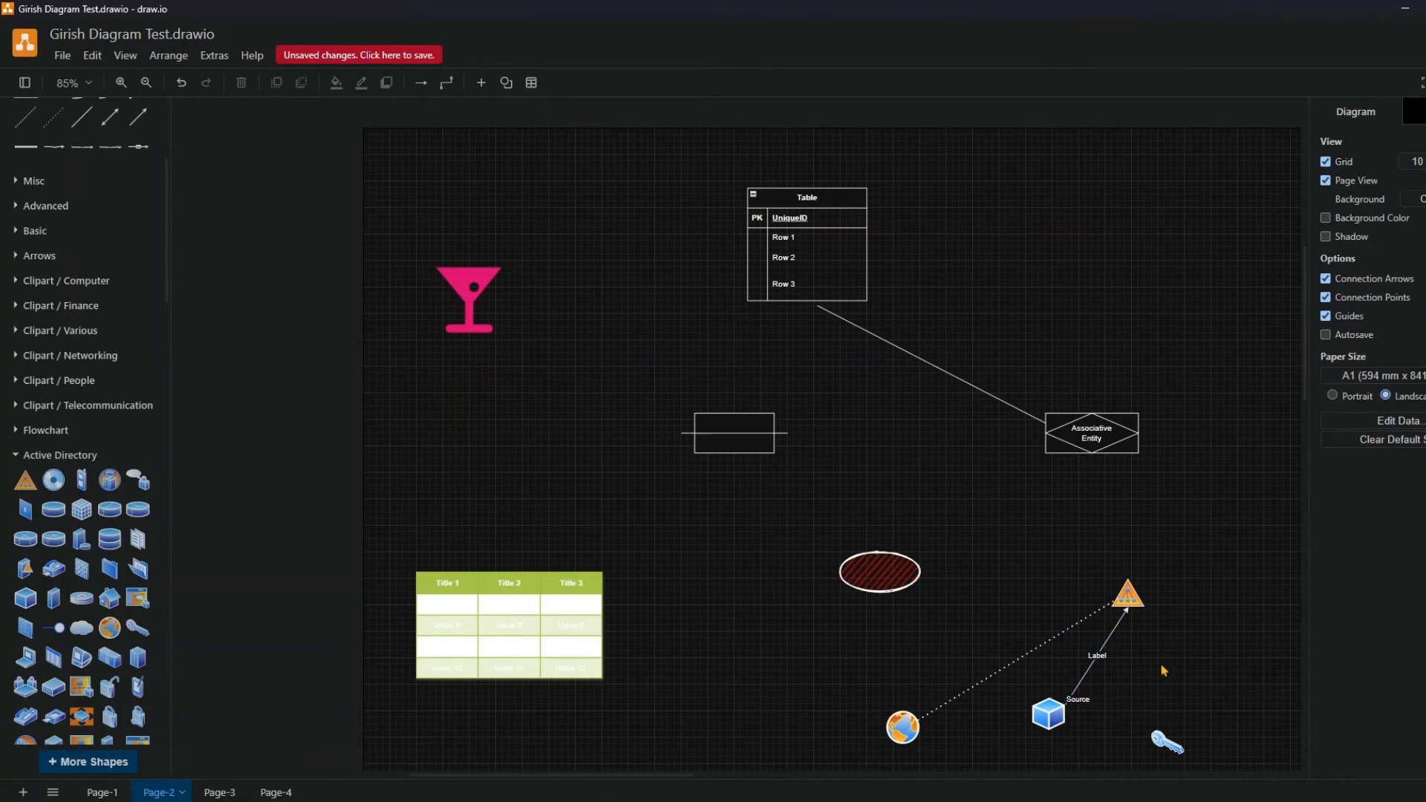
{"action": "scroll", "coordinate": [1170, 638], "scroll_direction": "down", "scroll_amount": 3}
{"action": "mouse_move", "coordinate": [1048, 582]}
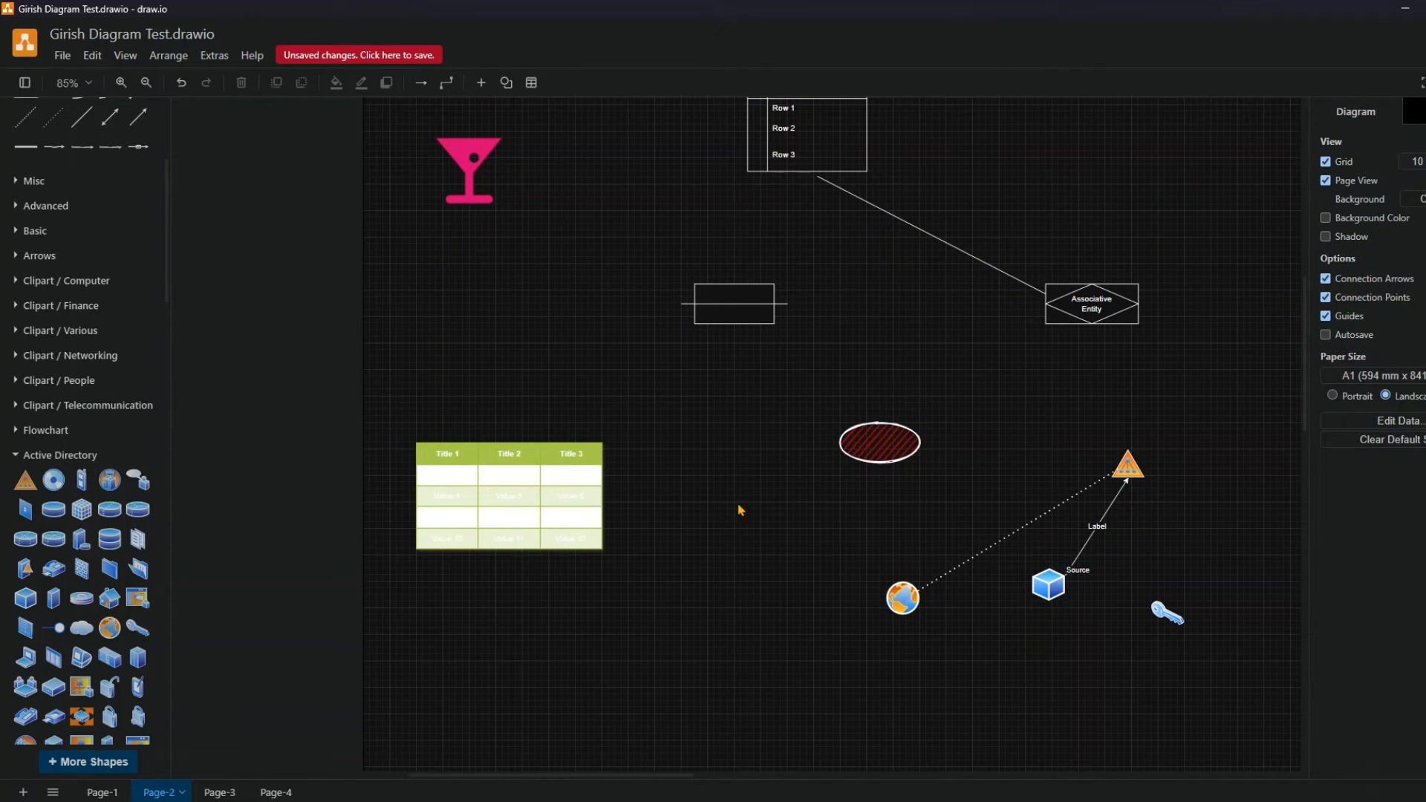
- Nudge the orange triangle slightly up and to the left with its connector attached, and save the diagram
{"action": "scroll", "coordinate": [1065, 550], "scroll_direction": "up", "scroll_amount": 6}
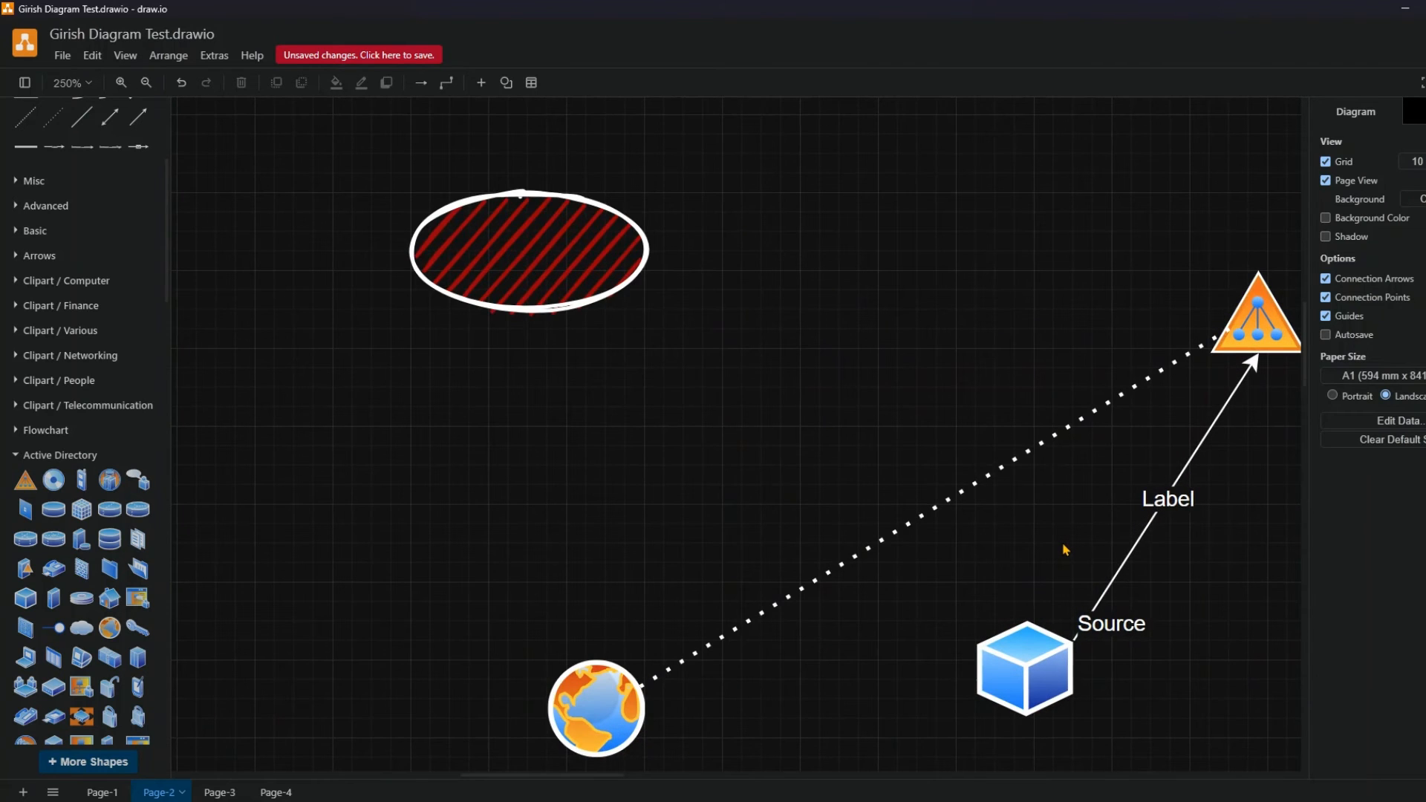
{"action": "scroll", "coordinate": [1066, 550], "scroll_direction": "down", "scroll_amount": 1}
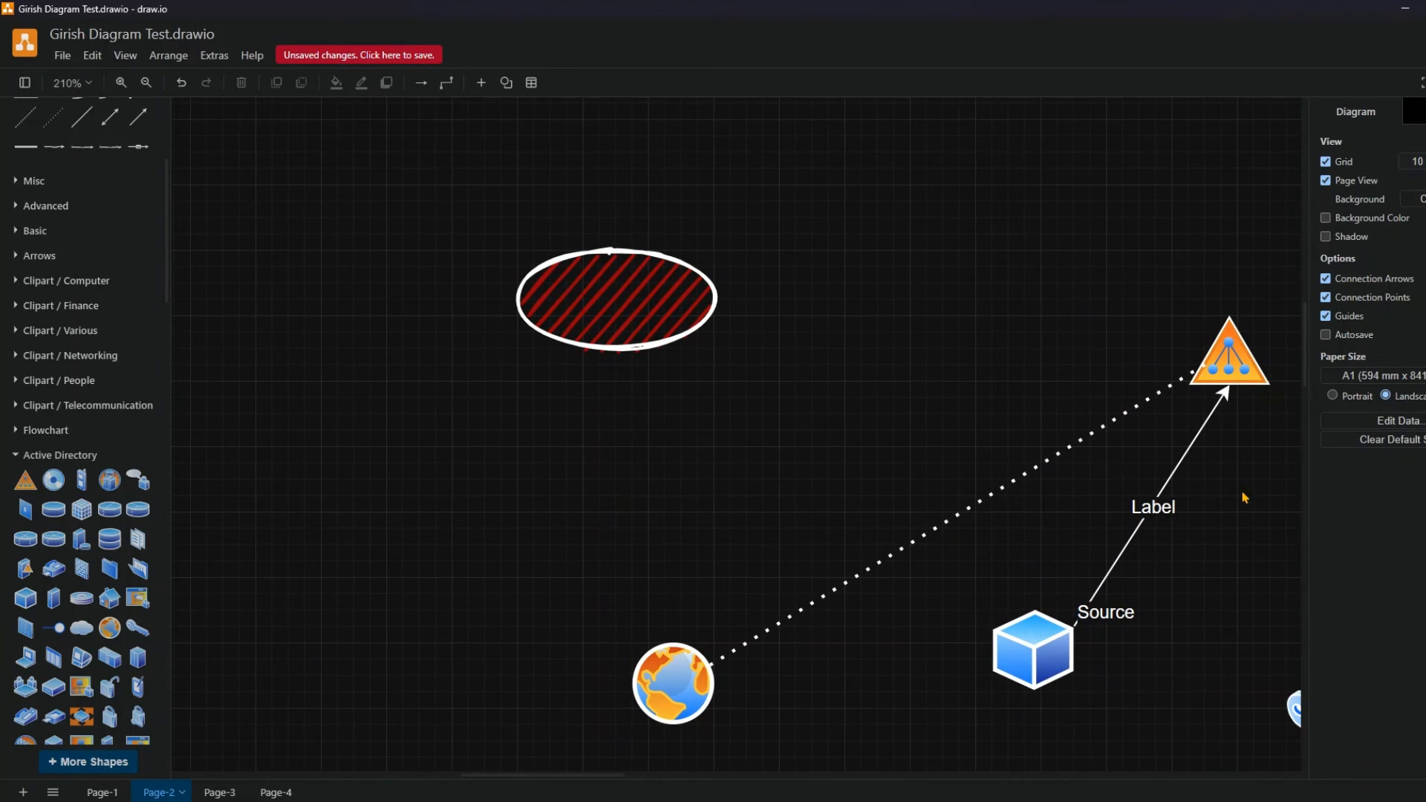
{"action": "left_click_drag", "start_coordinate": [1240, 356], "coordinate": [1224, 331]}
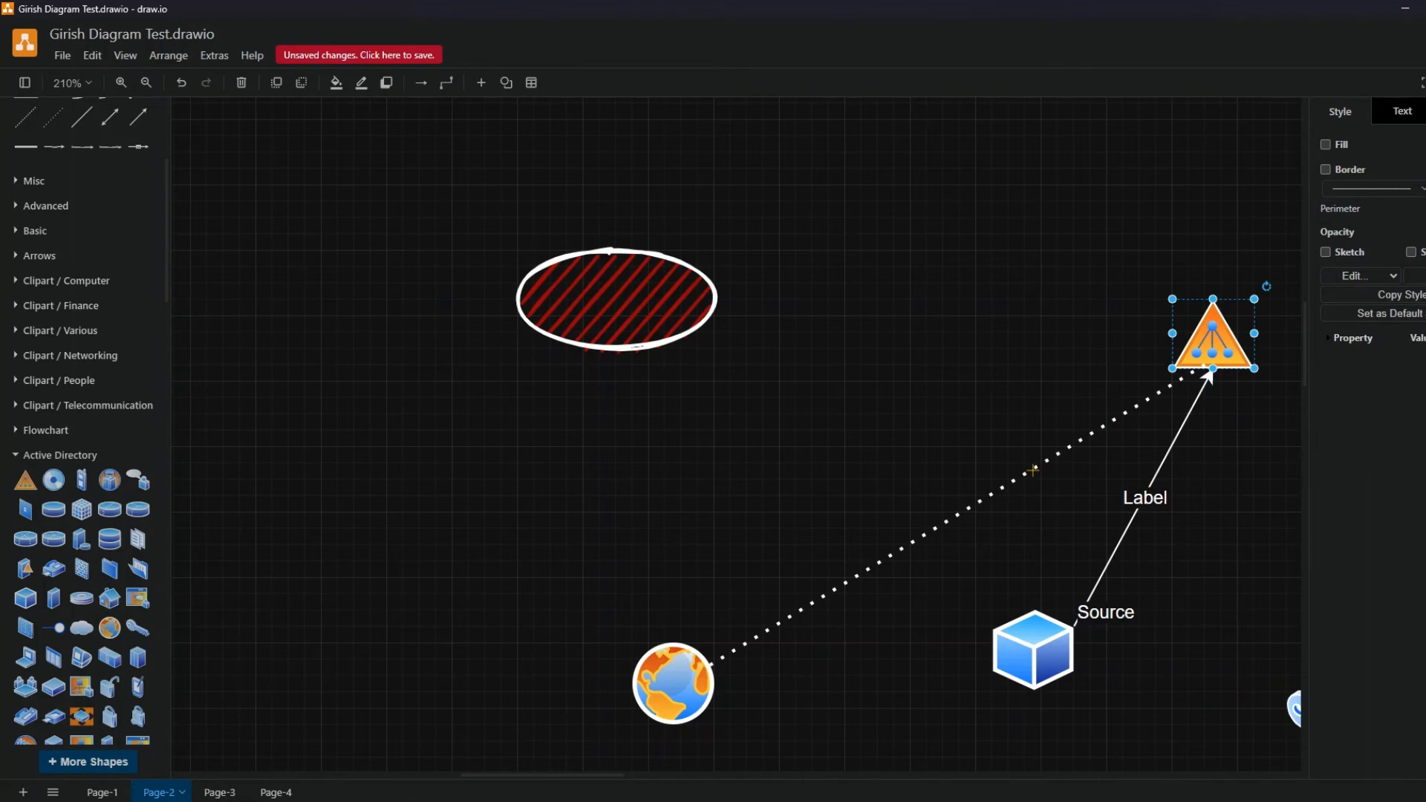
{"action": "scroll", "coordinate": [1031, 470], "scroll_direction": "down", "scroll_amount": 6}
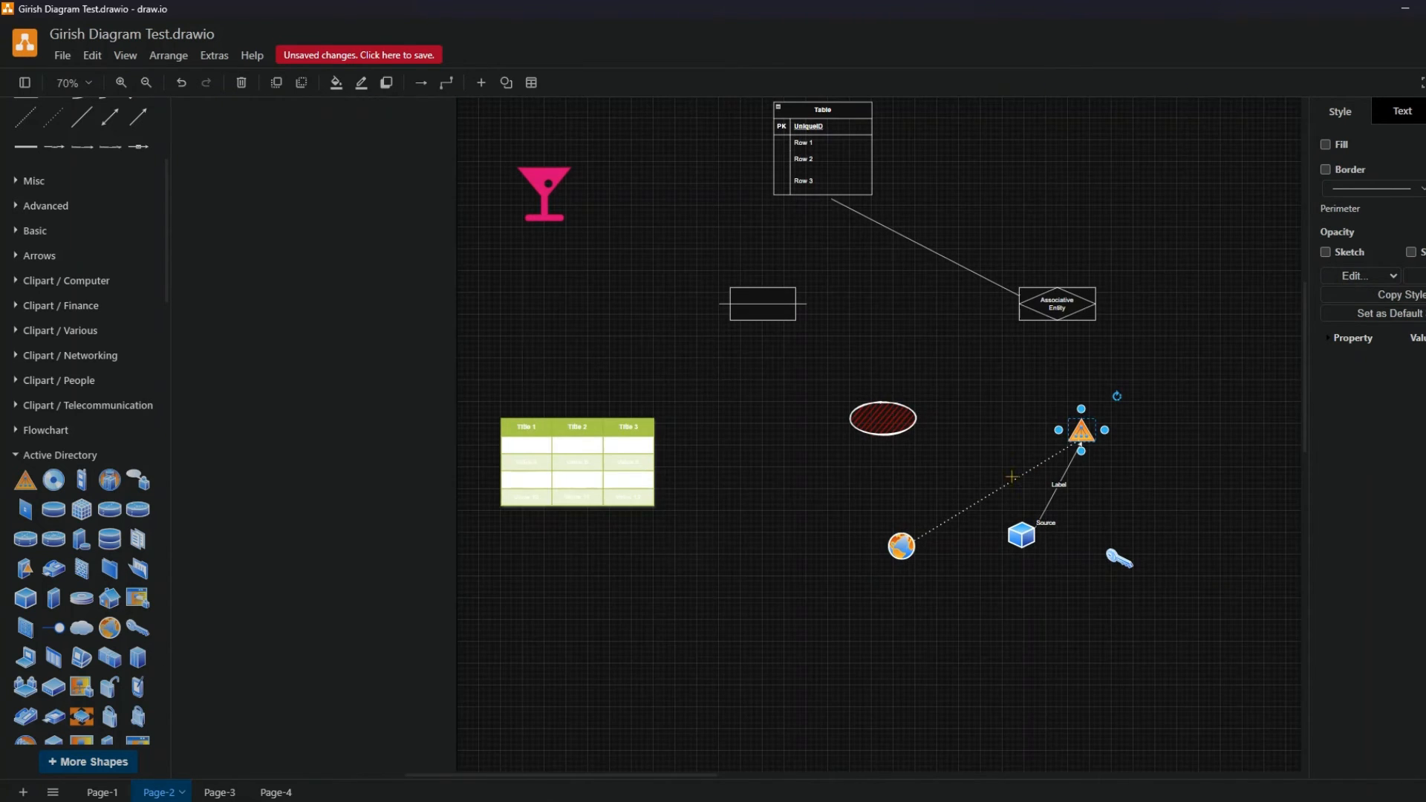
{"action": "left_click", "coordinate": [573, 593]}
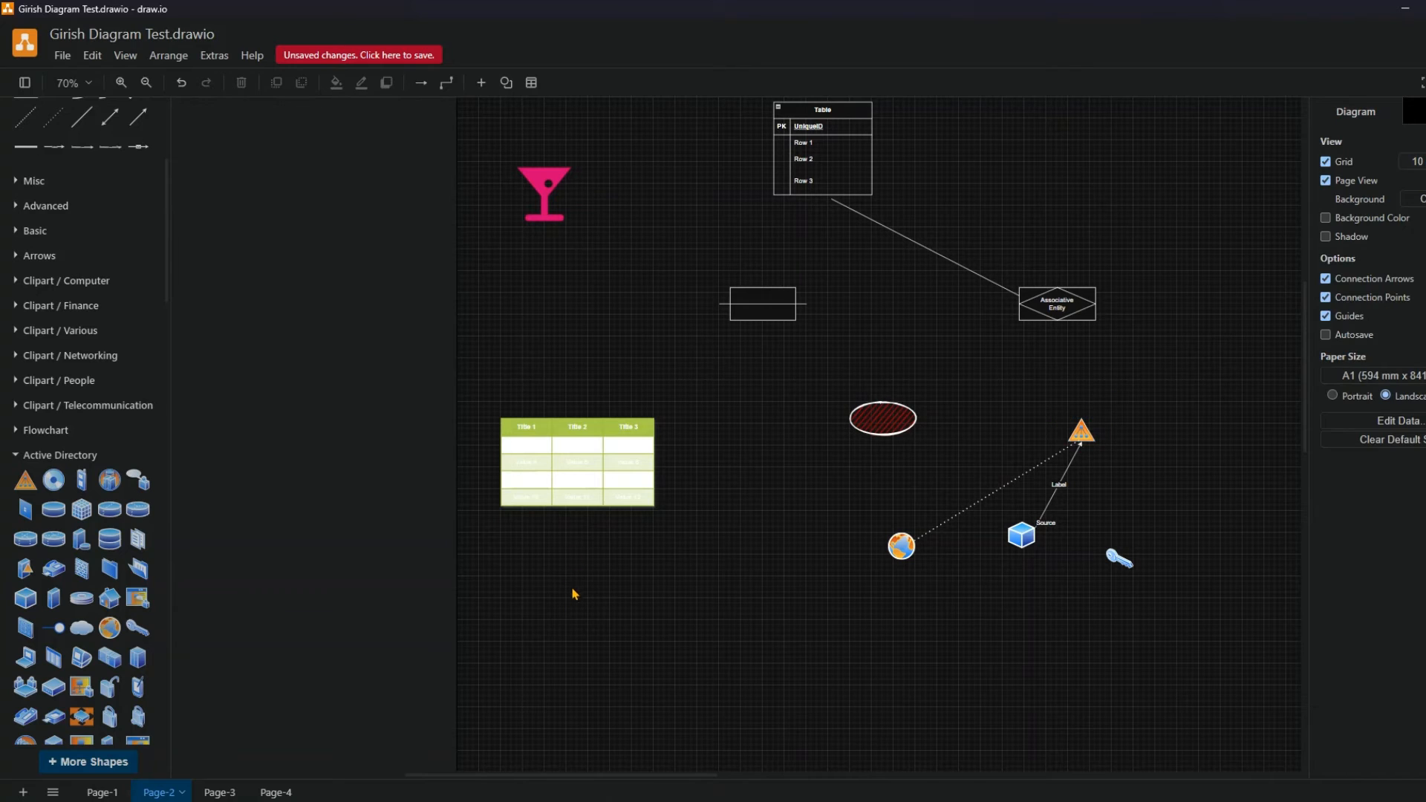
{"action": "left_click", "coordinate": [408, 56]}
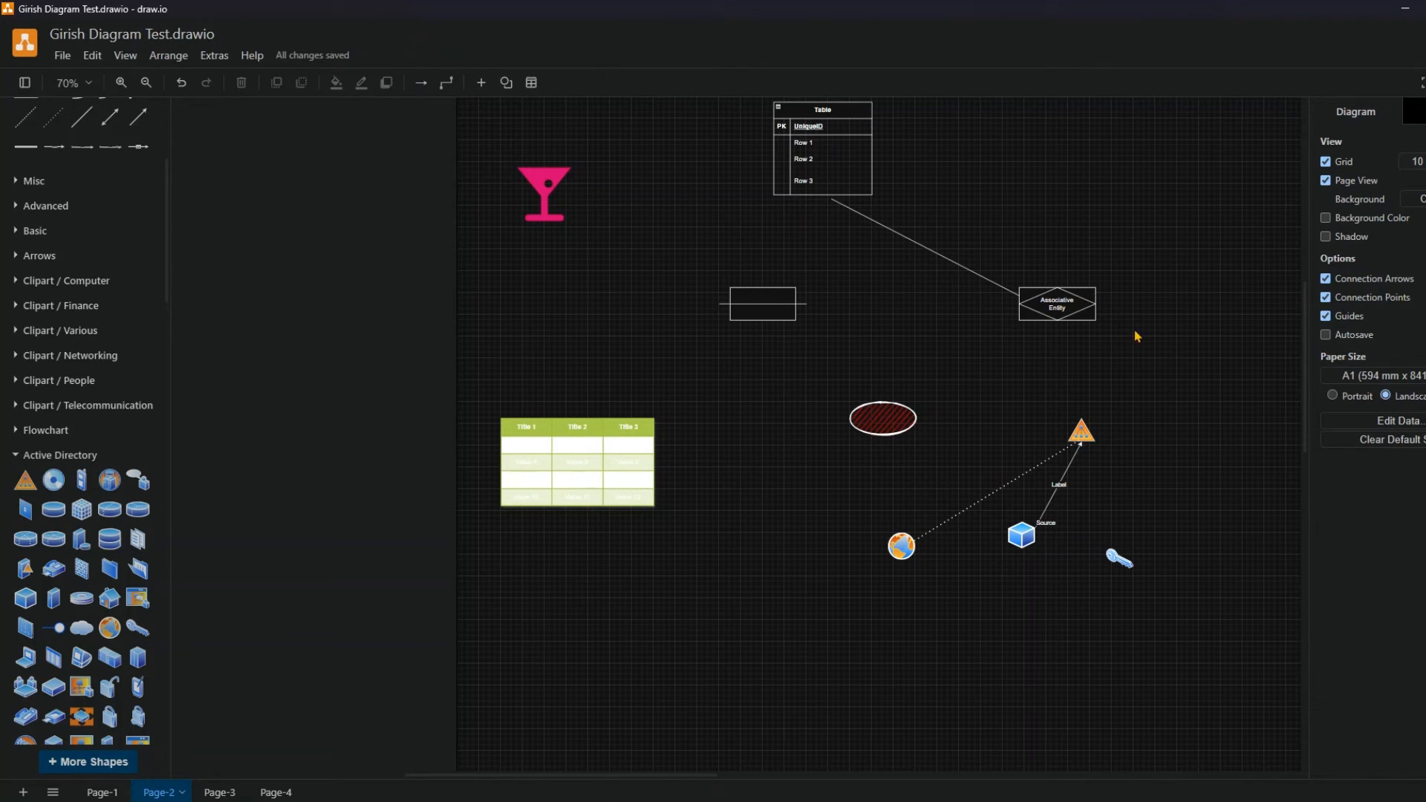
- Try portrait orientation for Page-2 and restore it to landscape
{"action": "left_click", "coordinate": [1333, 396]}
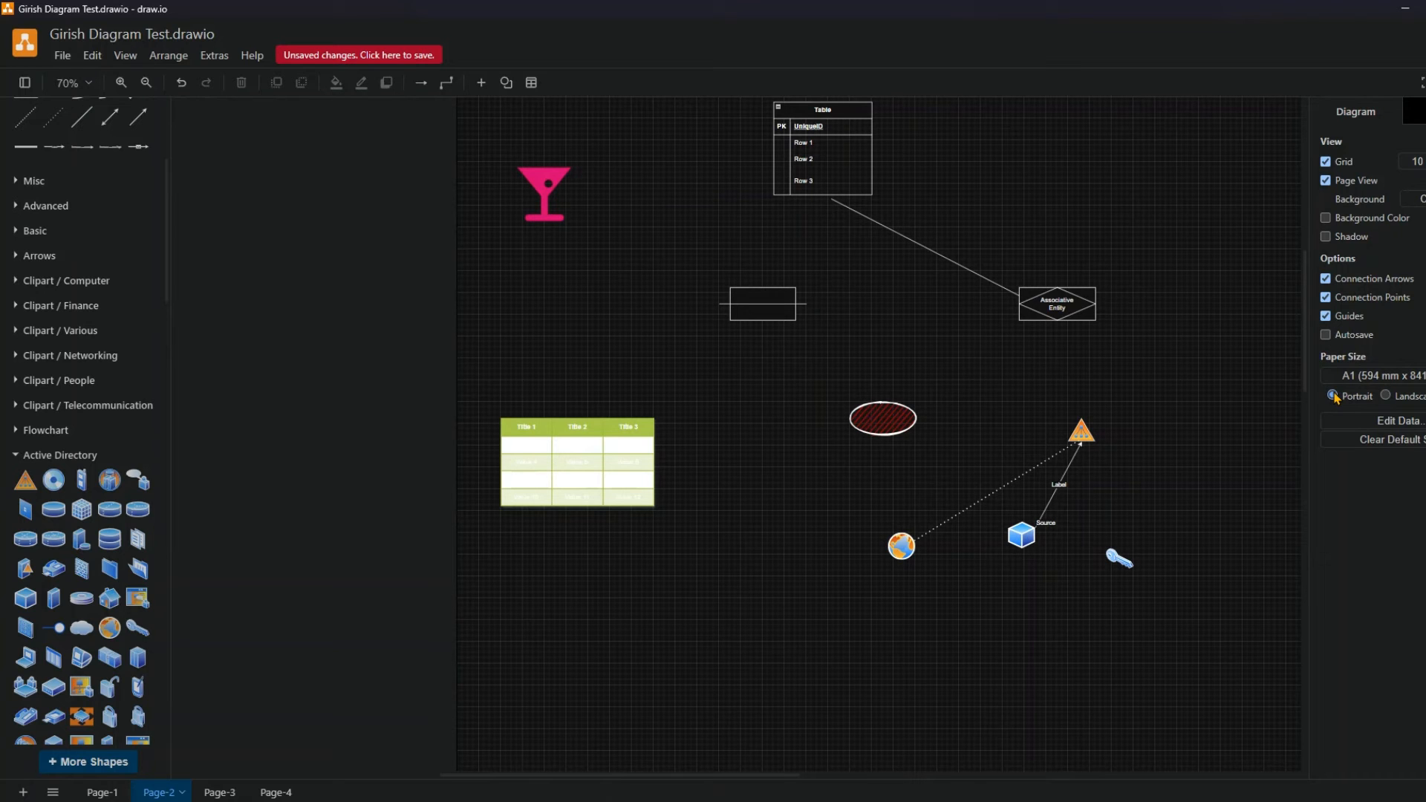
{"action": "scroll", "coordinate": [1114, 459], "scroll_direction": "down", "scroll_amount": 4}
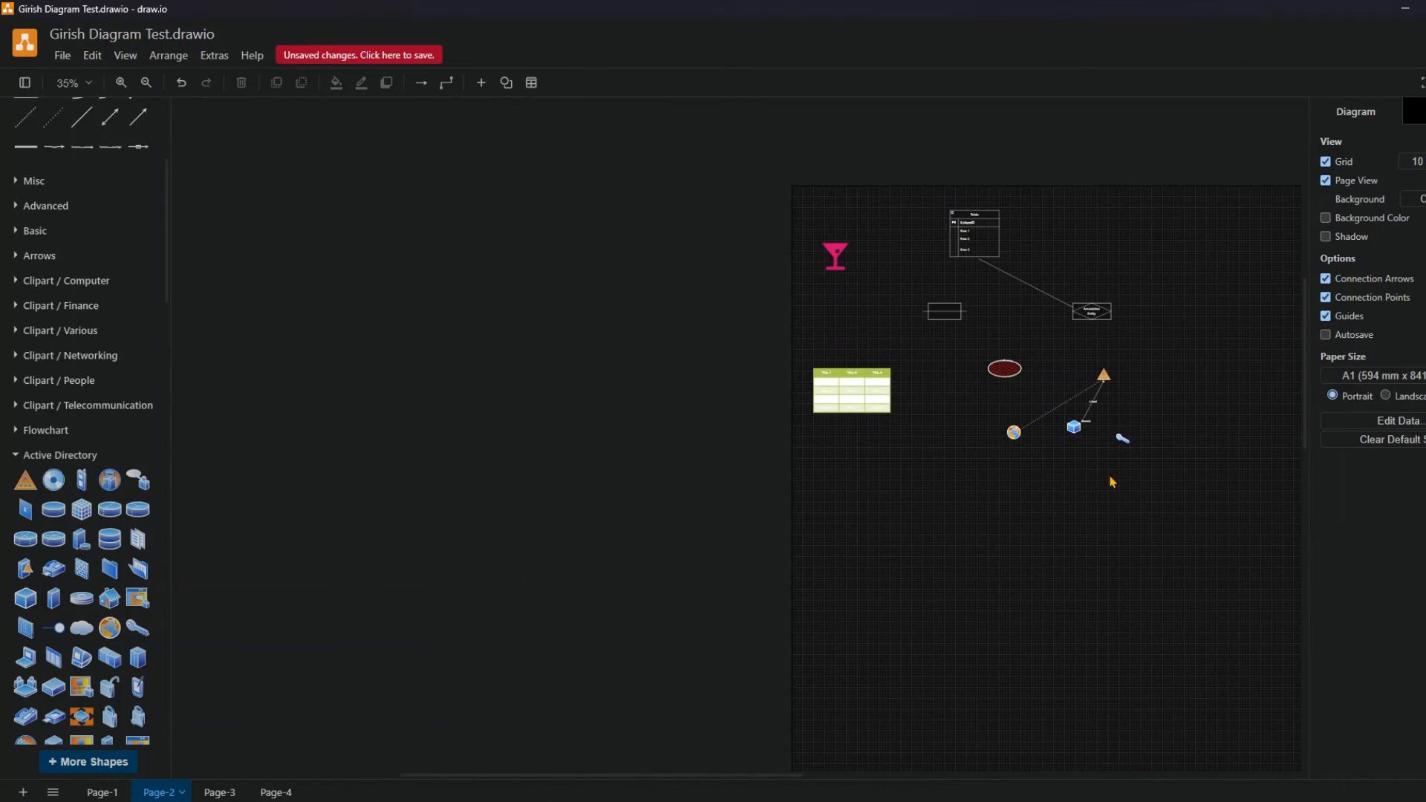
{"action": "left_click_drag", "start_coordinate": [1034, 547], "coordinate": [709, 520]}
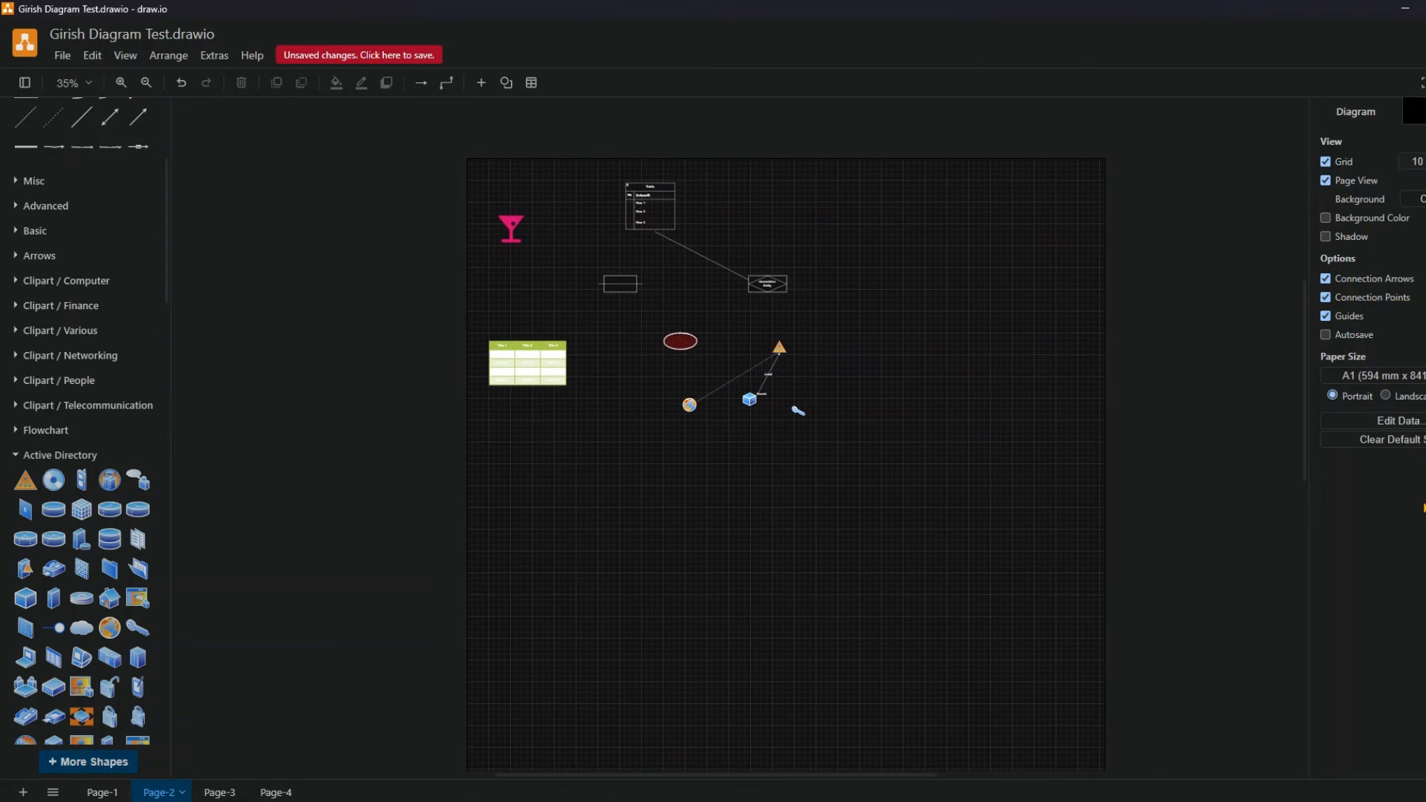
{"action": "left_click", "coordinate": [1385, 396]}
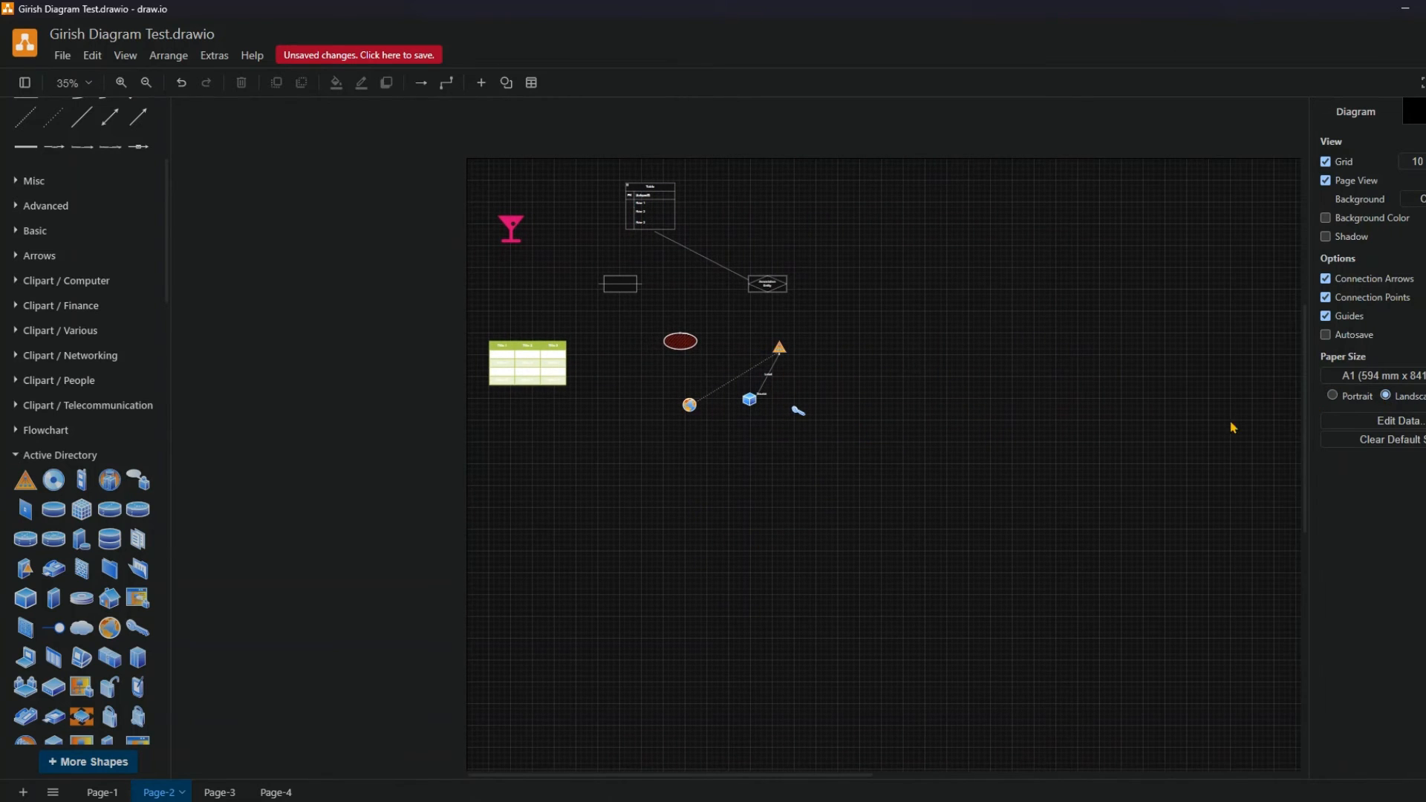
{"action": "left_click_drag", "start_coordinate": [1233, 428], "coordinate": [1039, 394]}
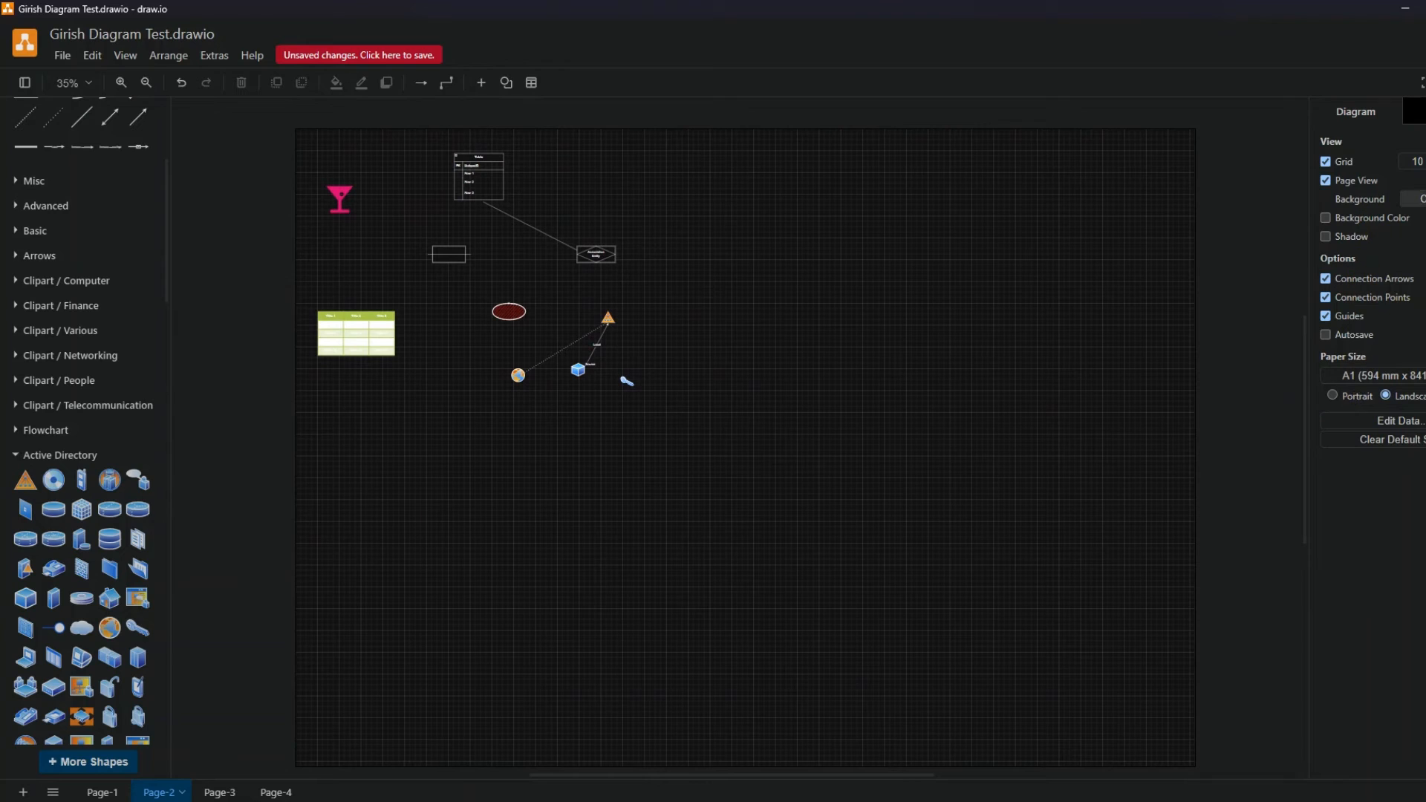
- Try the page background's image, size and page-source options, choosing Page-1 as the source, and cancel the settings
{"action": "left_click", "coordinate": [1415, 199]}
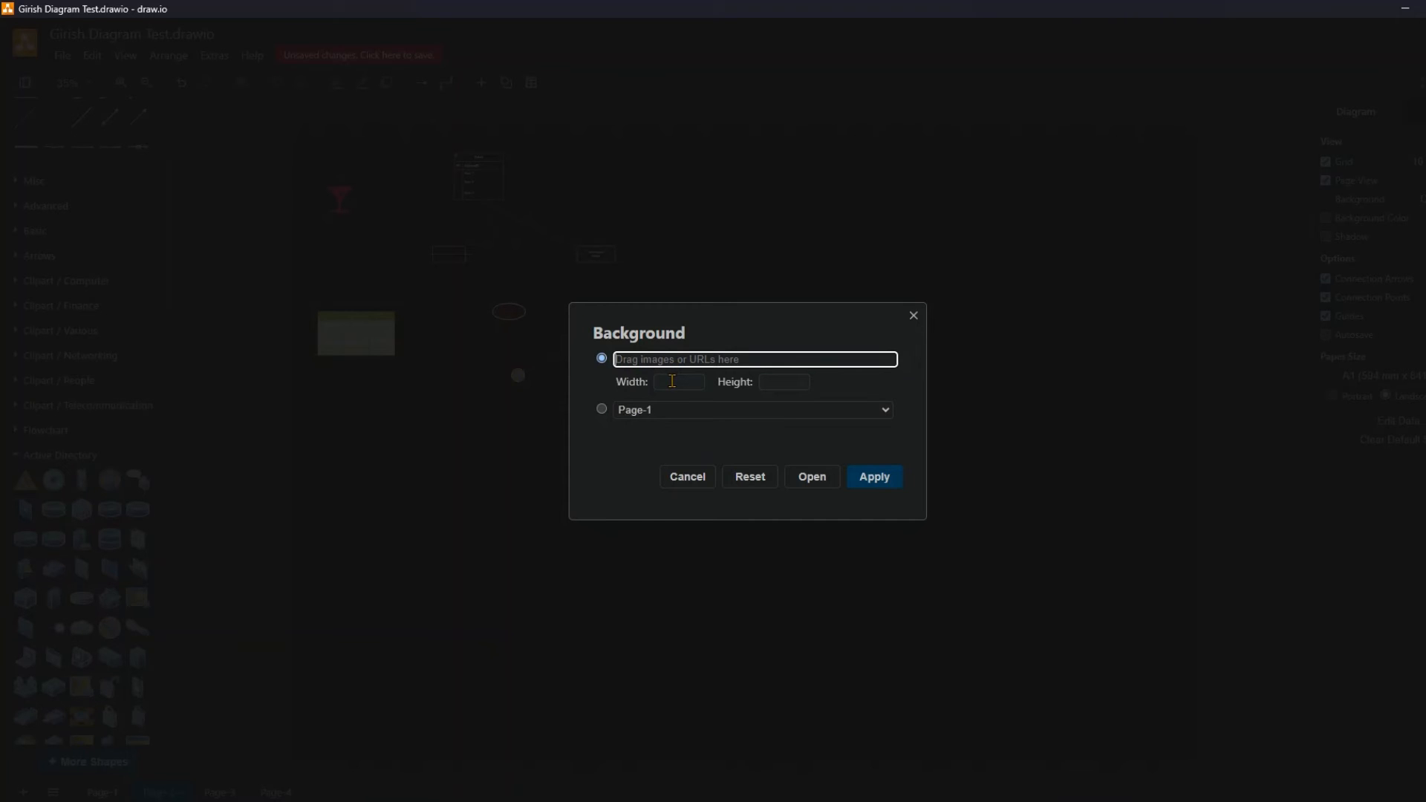
{"action": "left_click", "coordinate": [672, 381]}
{"action": "left_click", "coordinate": [782, 383]}
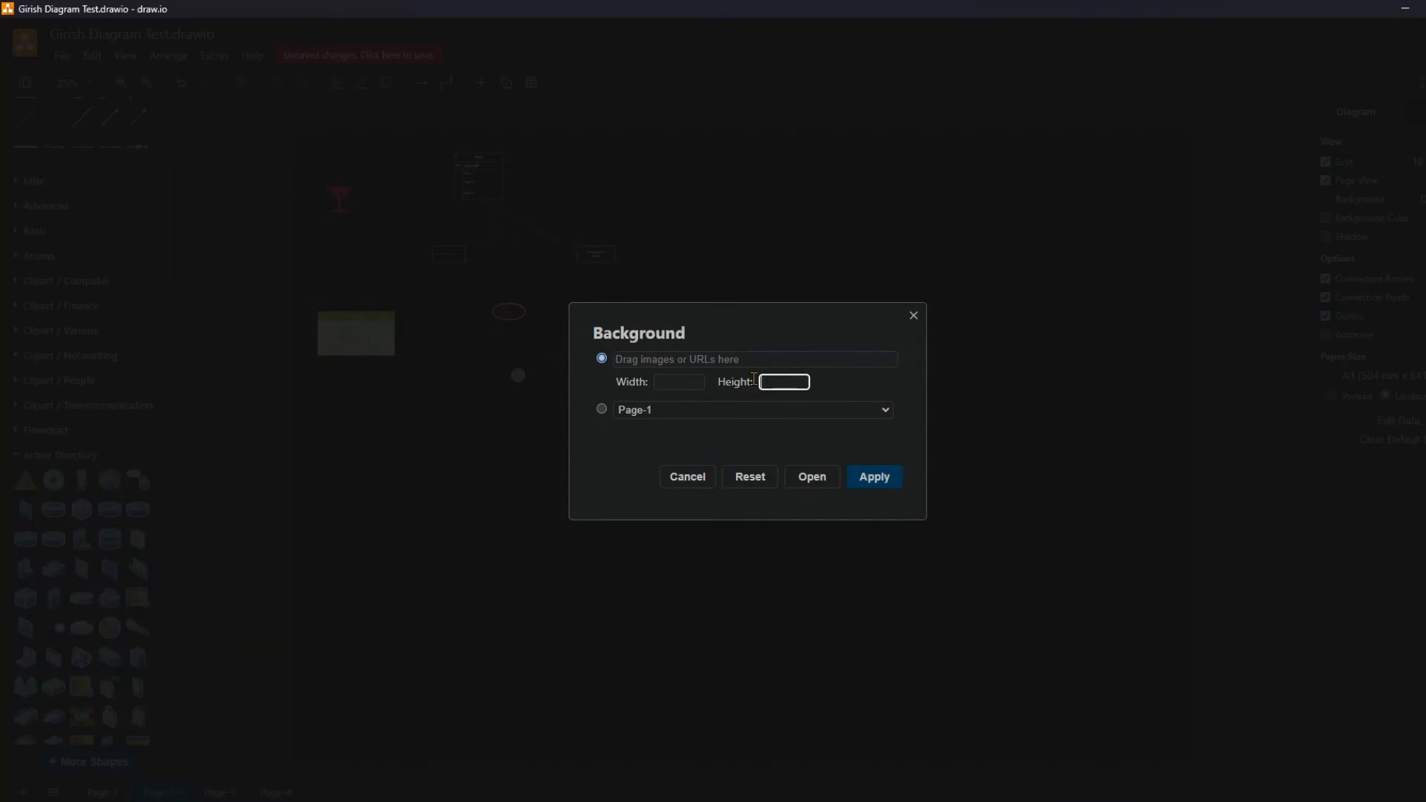
{"action": "left_click", "coordinate": [705, 359]}
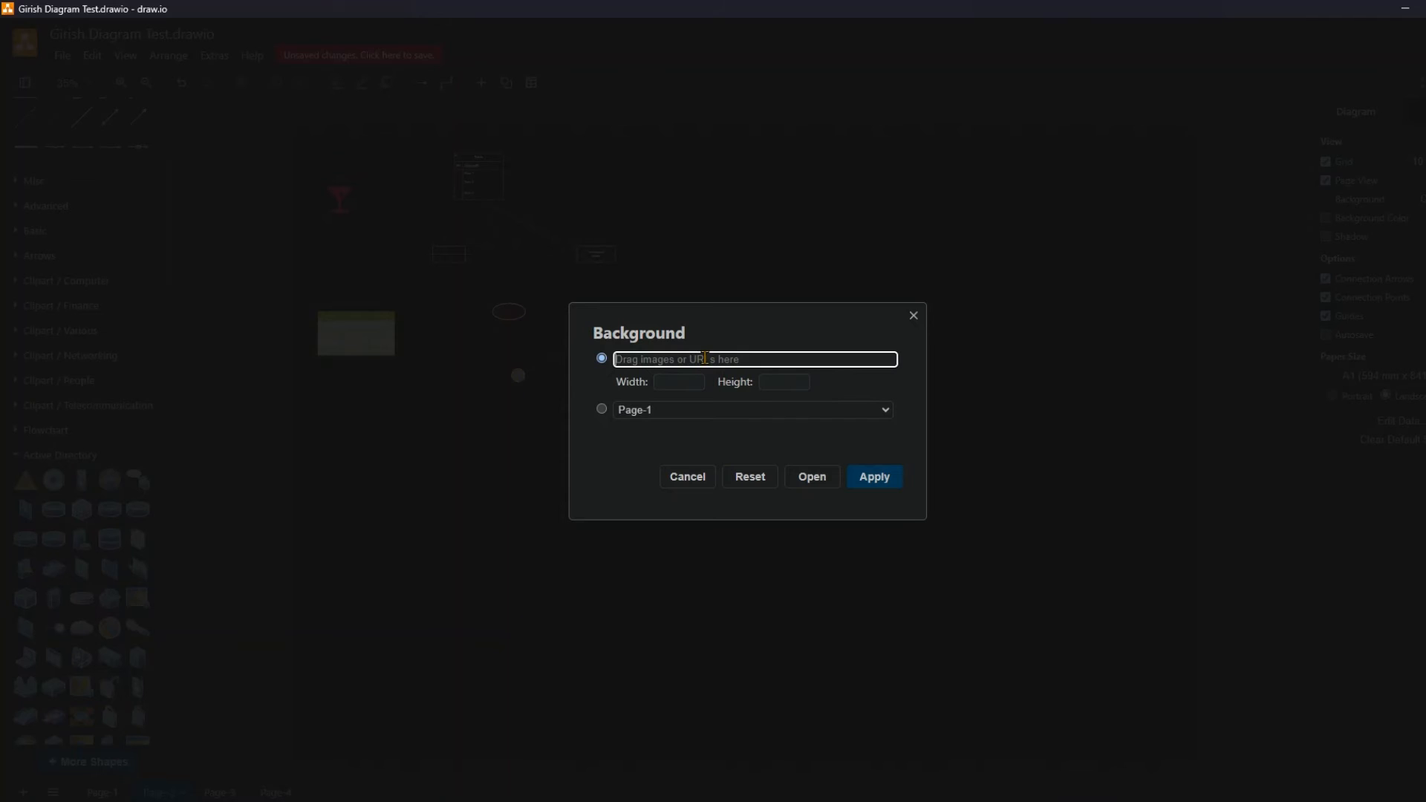
{"action": "left_click", "coordinate": [616, 410]}
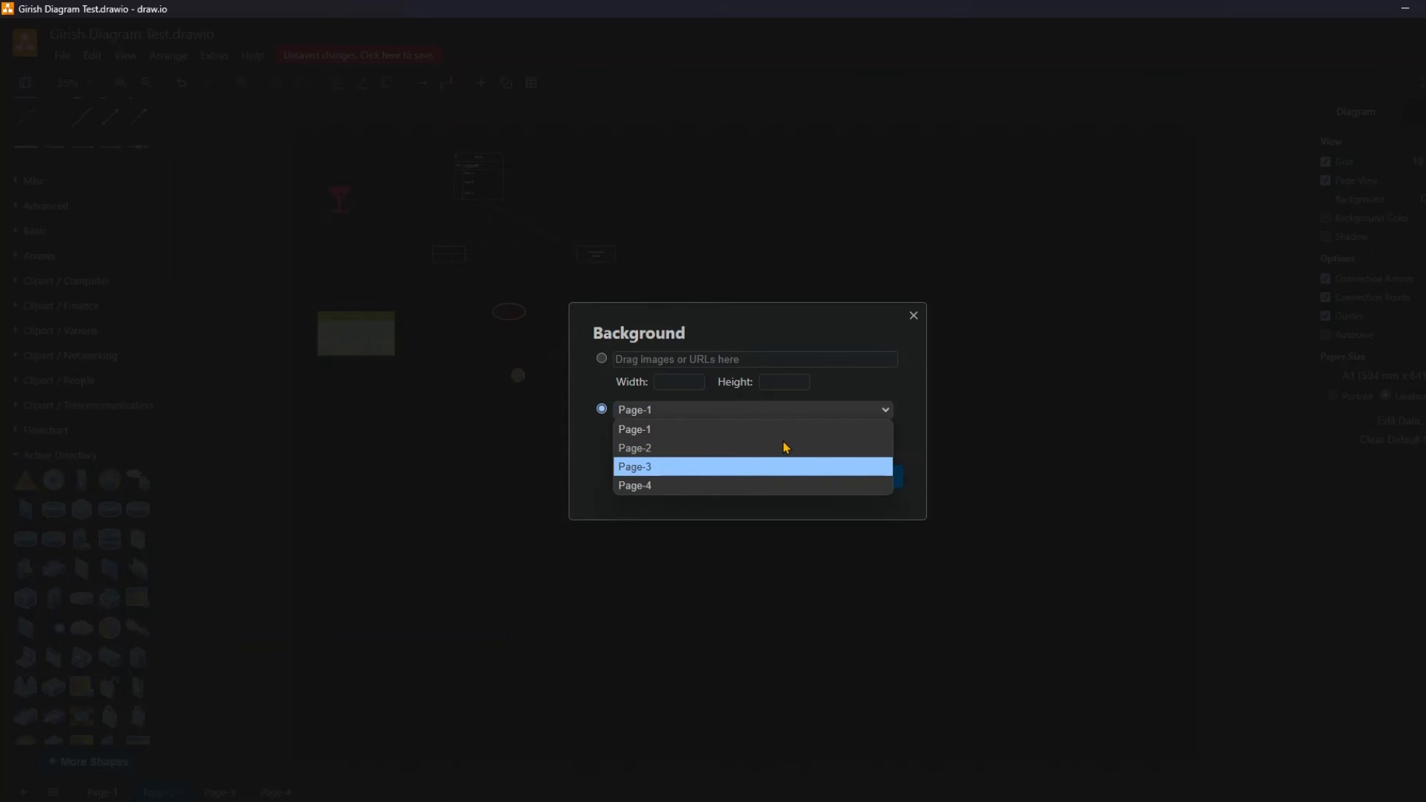
{"action": "left_click", "coordinate": [864, 430]}
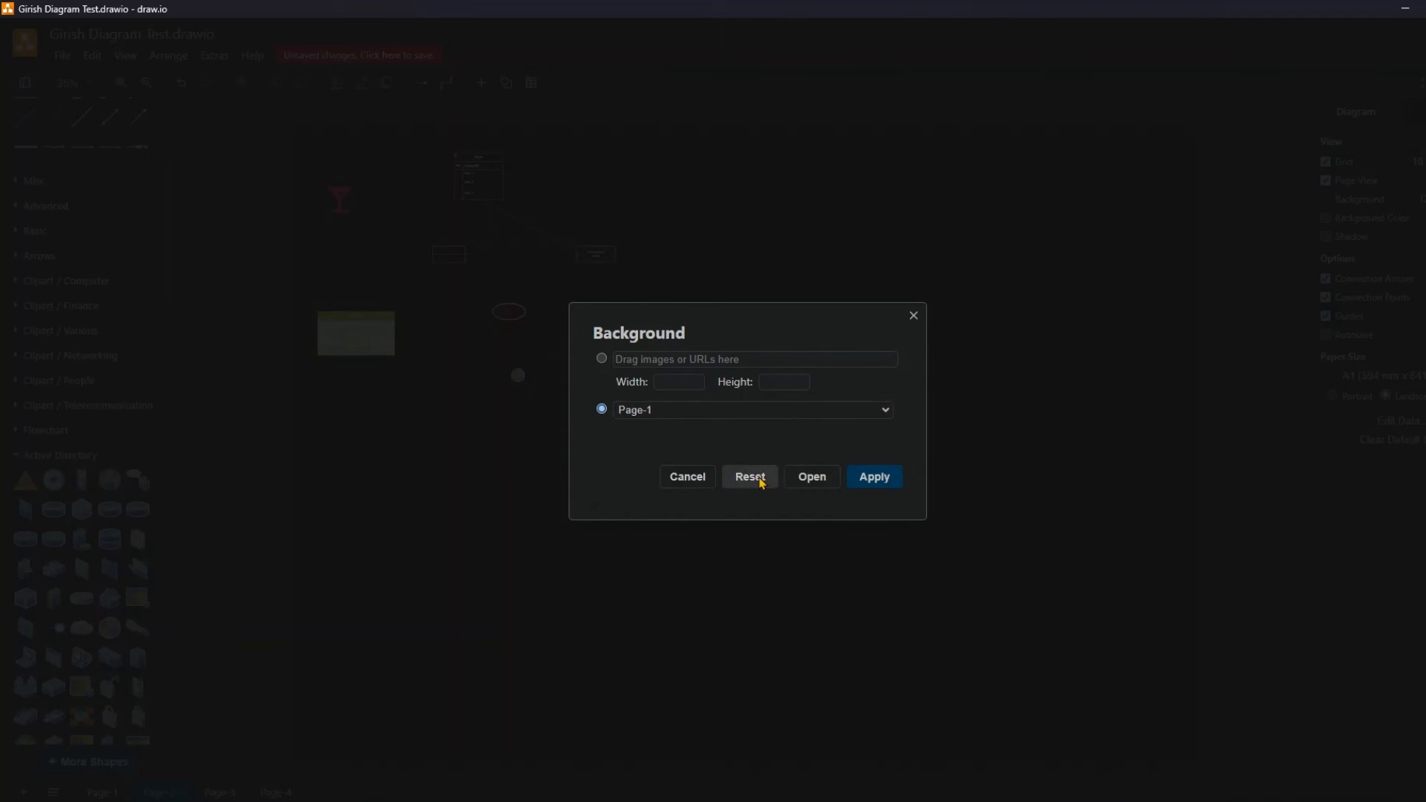
{"action": "left_click", "coordinate": [705, 481]}
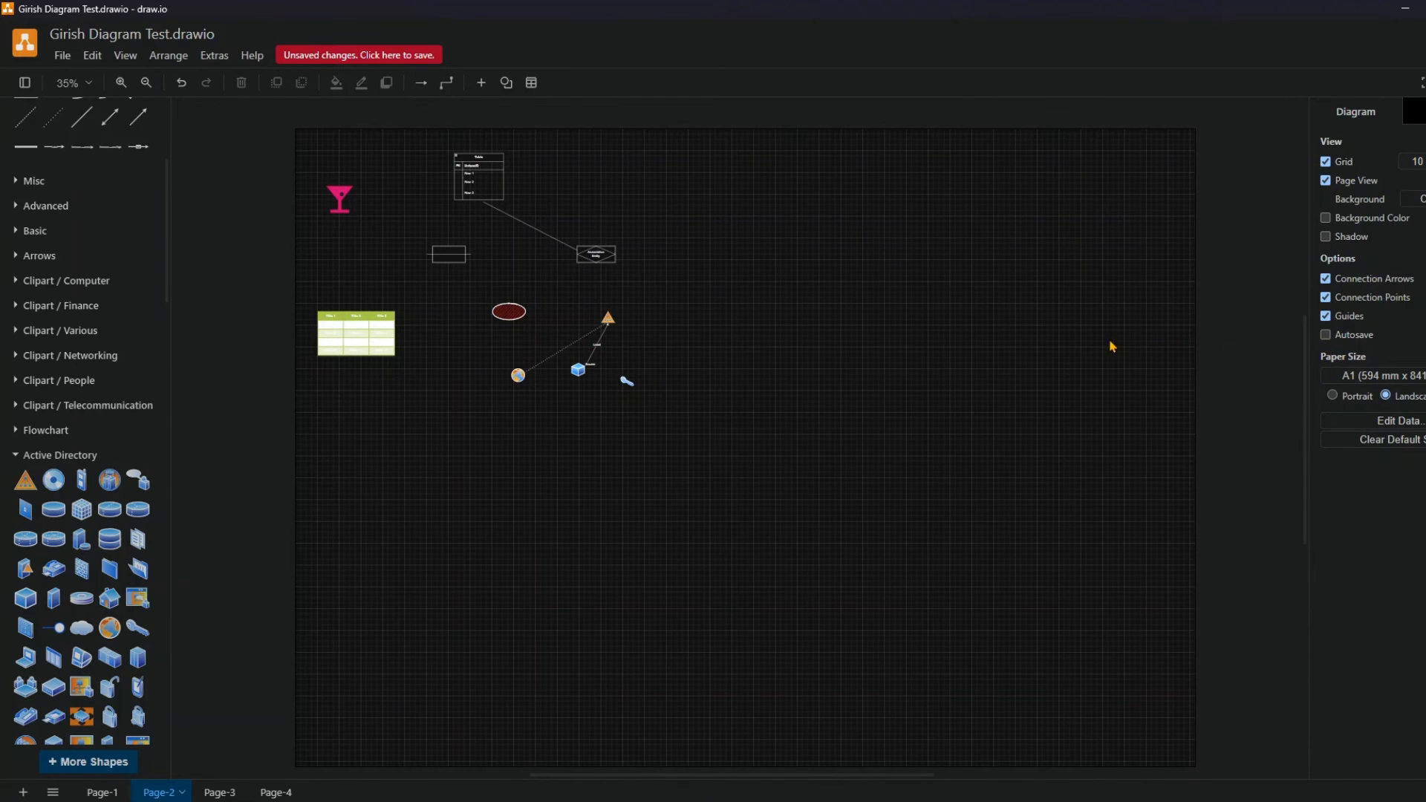
- Enable the page background color and set it to bright green
{"action": "left_click", "coordinate": [1325, 218]}
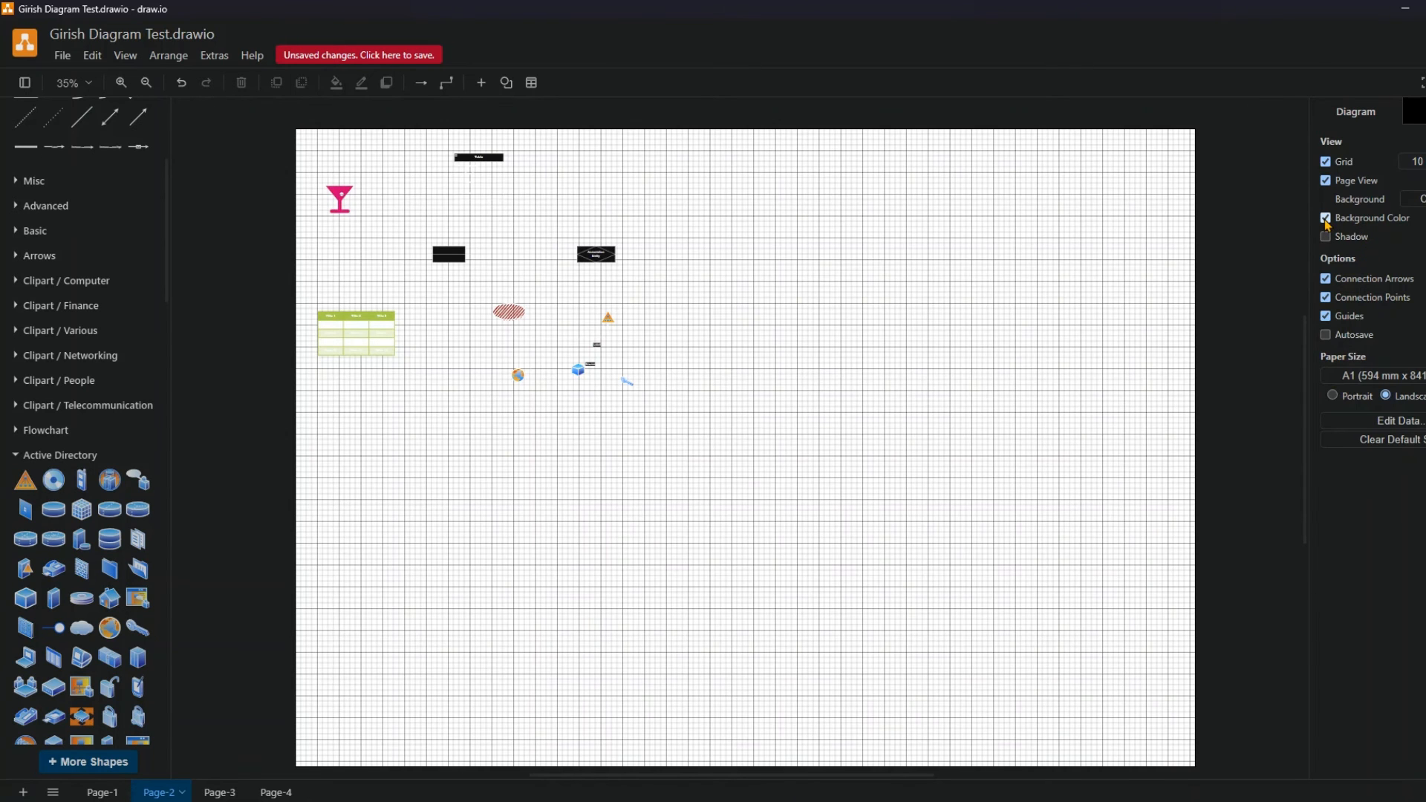
{"action": "left_click", "coordinate": [1425, 217]}
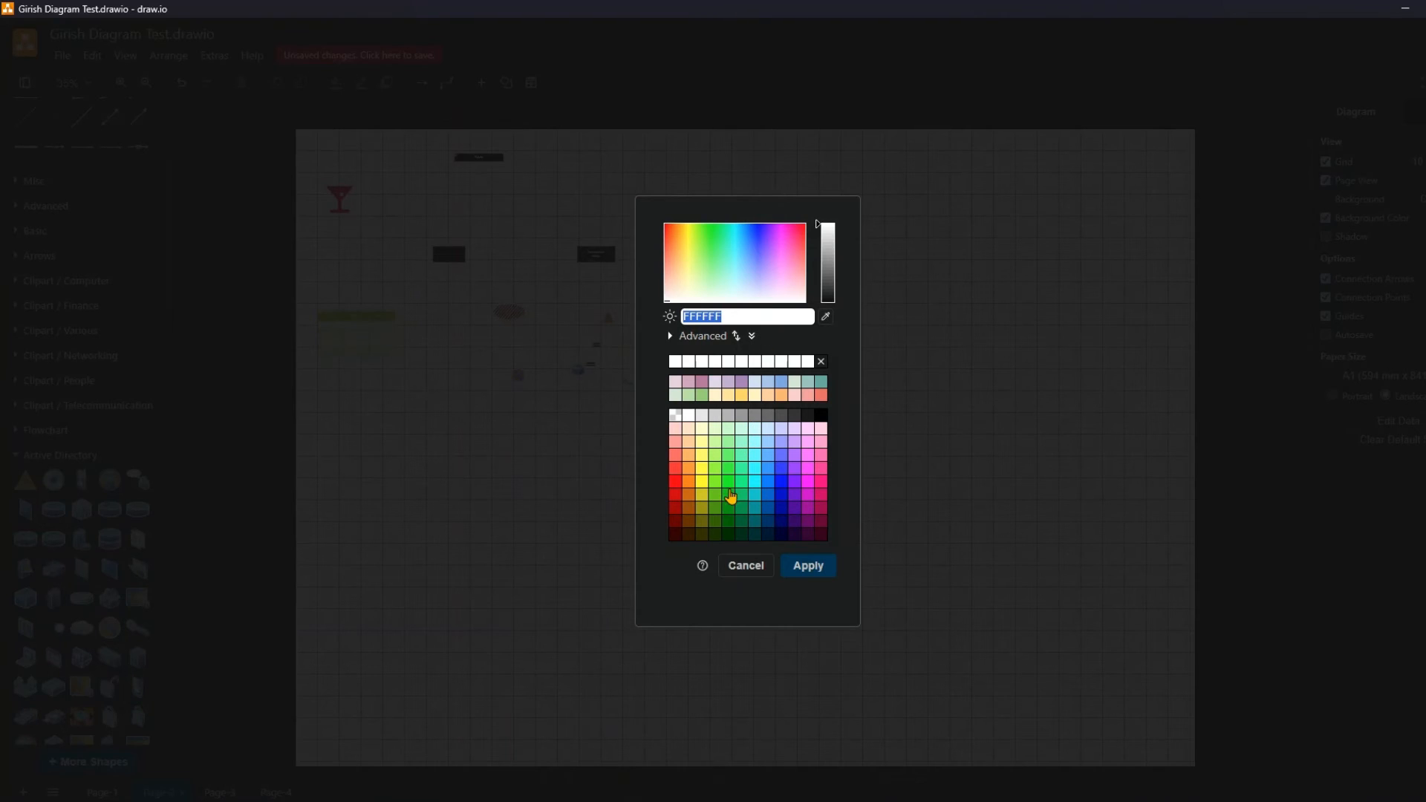
{"action": "left_click", "coordinate": [729, 483]}
{"action": "left_click", "coordinate": [824, 572]}
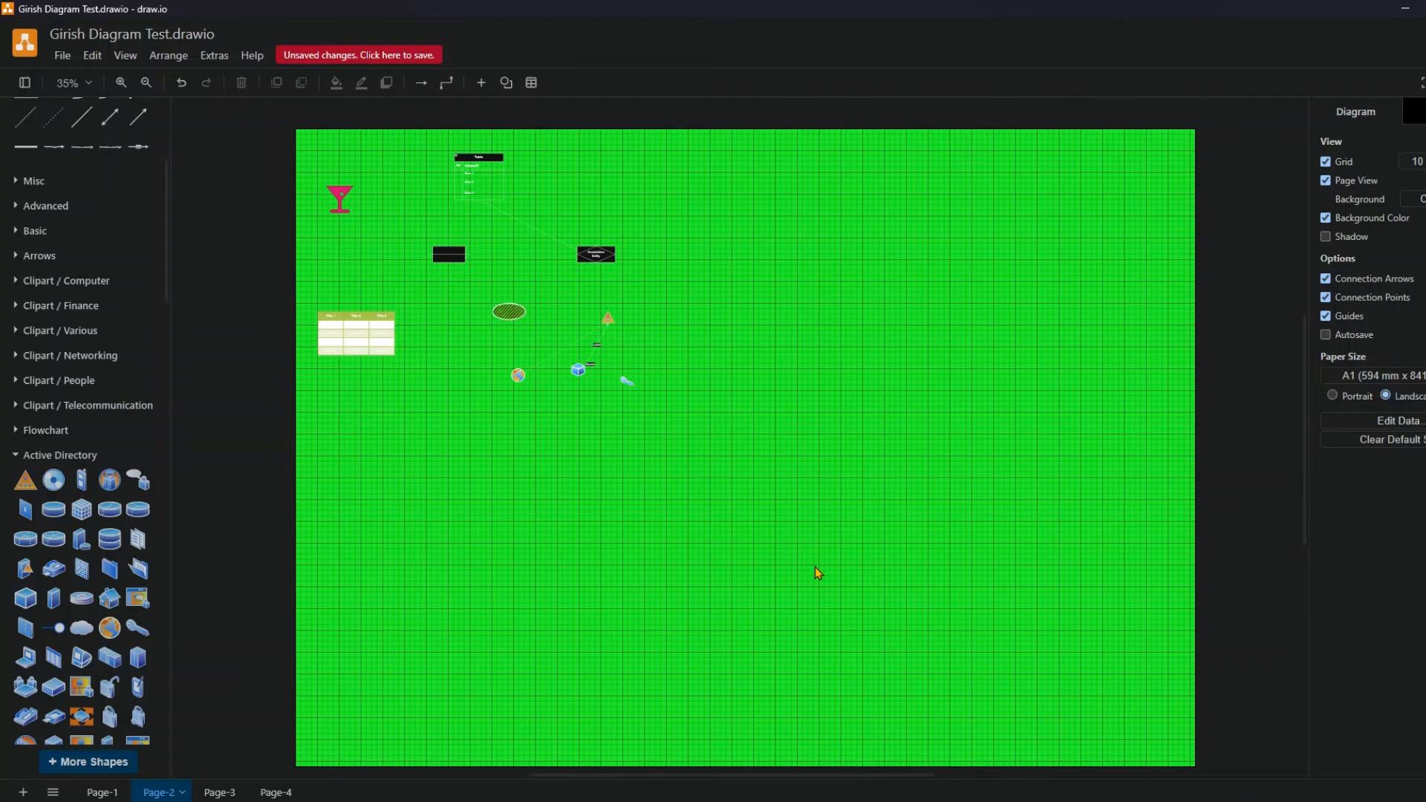
- Try preset diagram styles against the green page, and turn the background color off
{"action": "left_click", "coordinate": [1417, 111]}
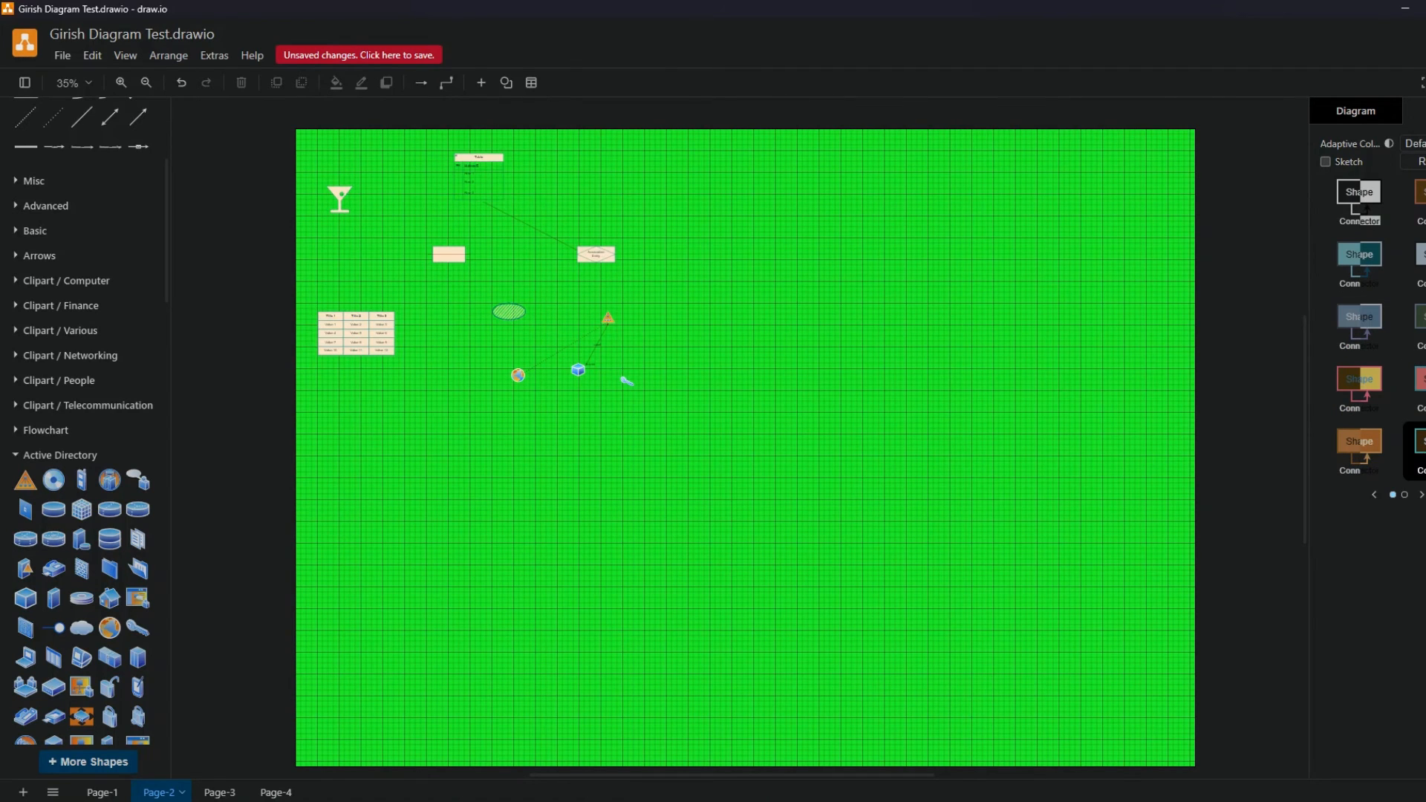
{"action": "left_click", "coordinate": [1414, 199]}
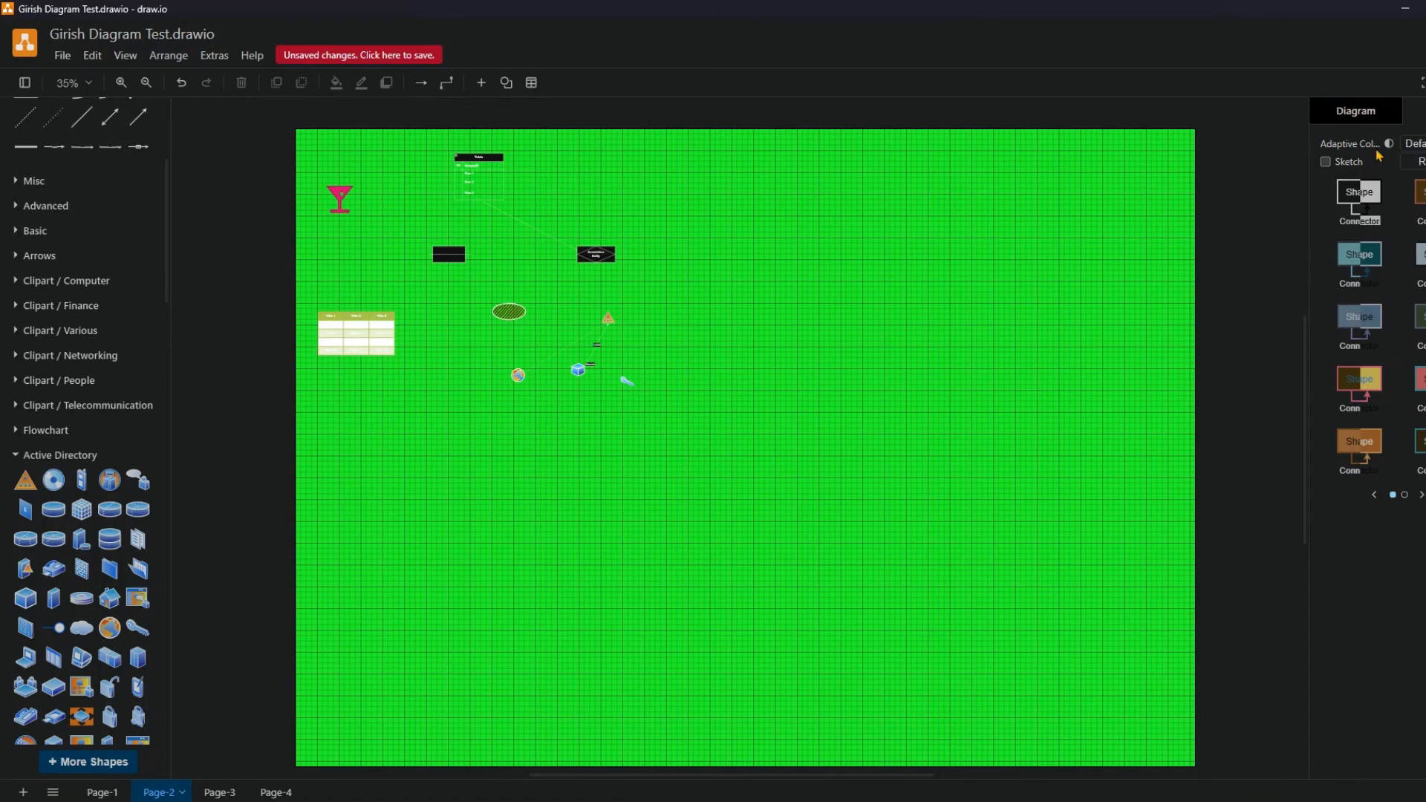
{"action": "left_click", "coordinate": [1356, 111]}
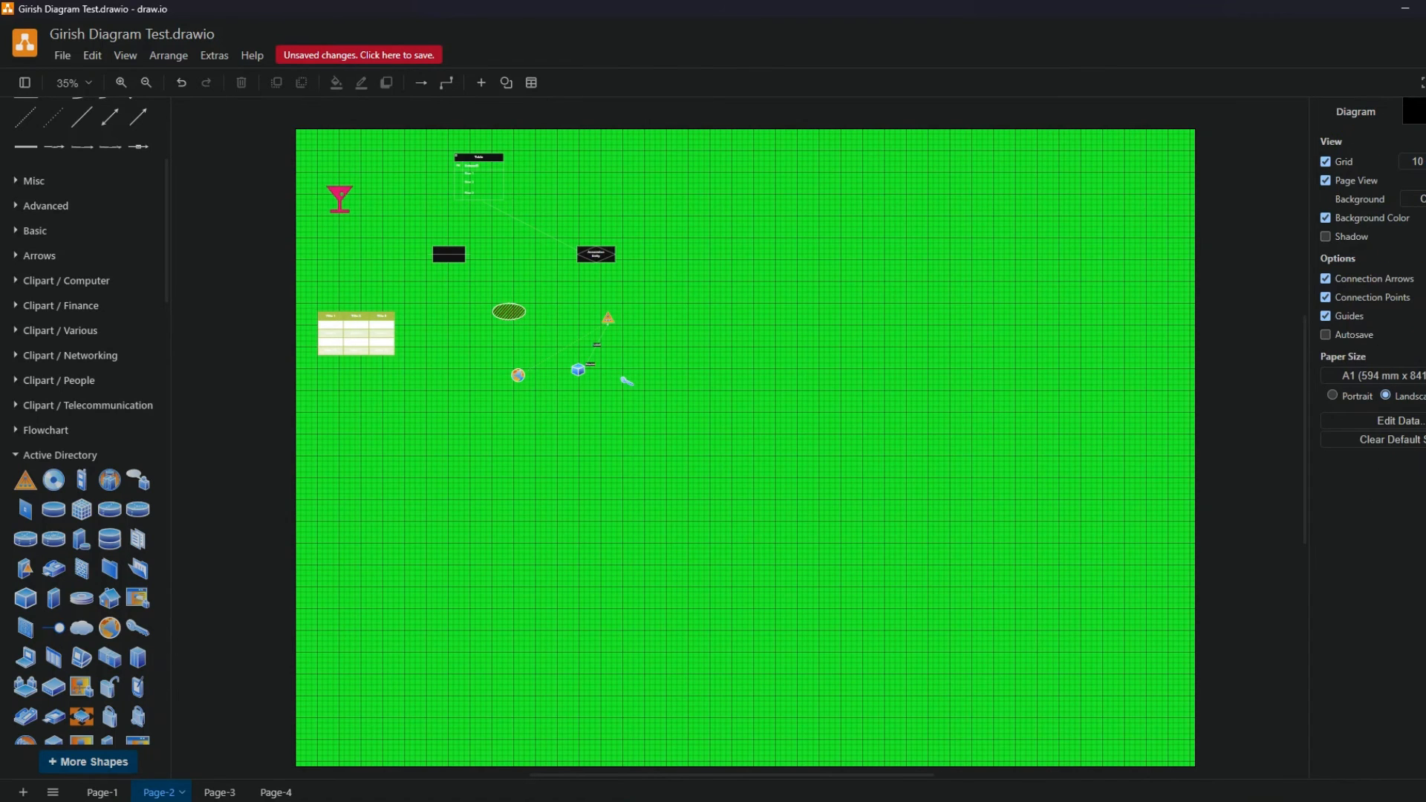
{"action": "left_click", "coordinate": [1418, 217]}
{"action": "left_click", "coordinate": [1326, 217]}
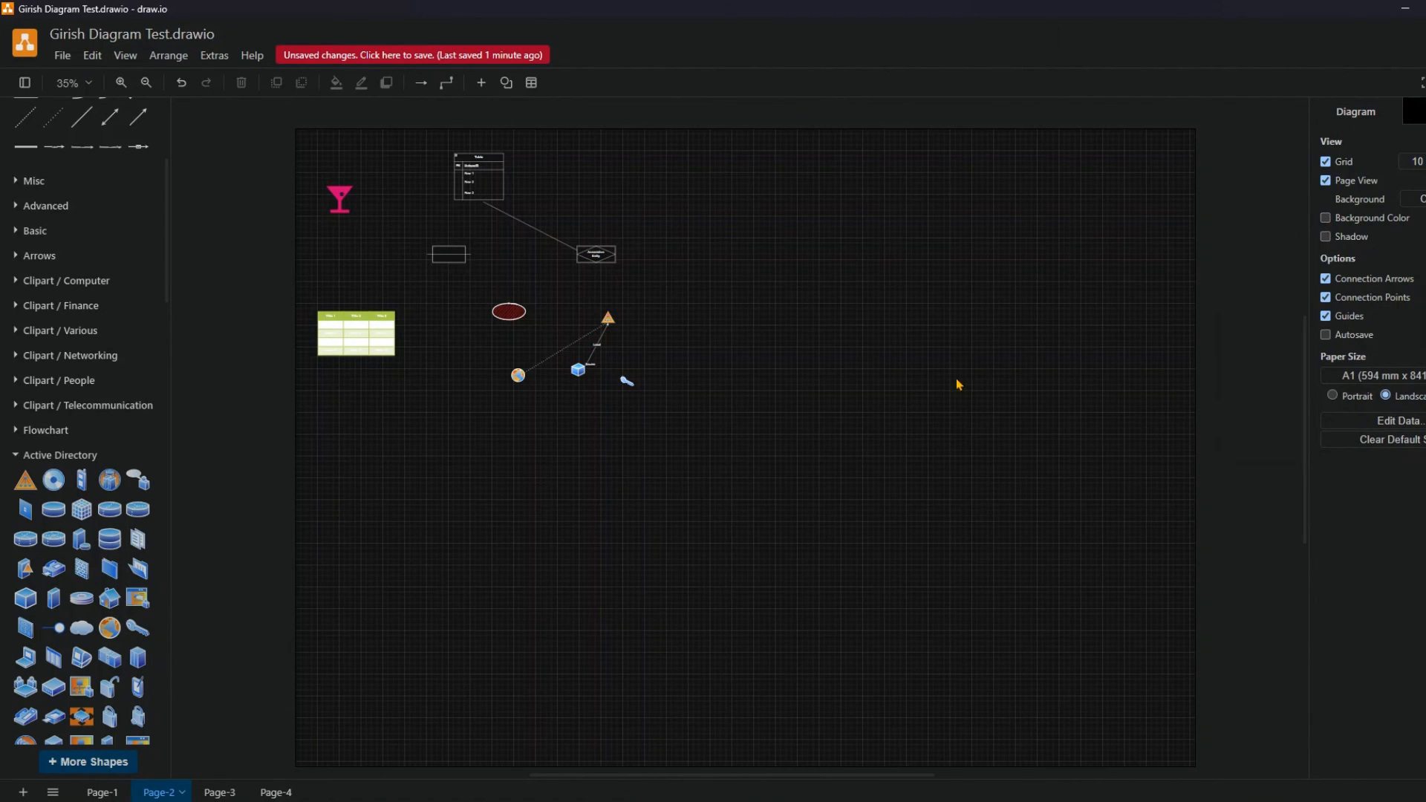
- Try the orange preset style on the diagram, and apply the dark teal preset instead
{"action": "left_click", "coordinate": [1417, 111]}
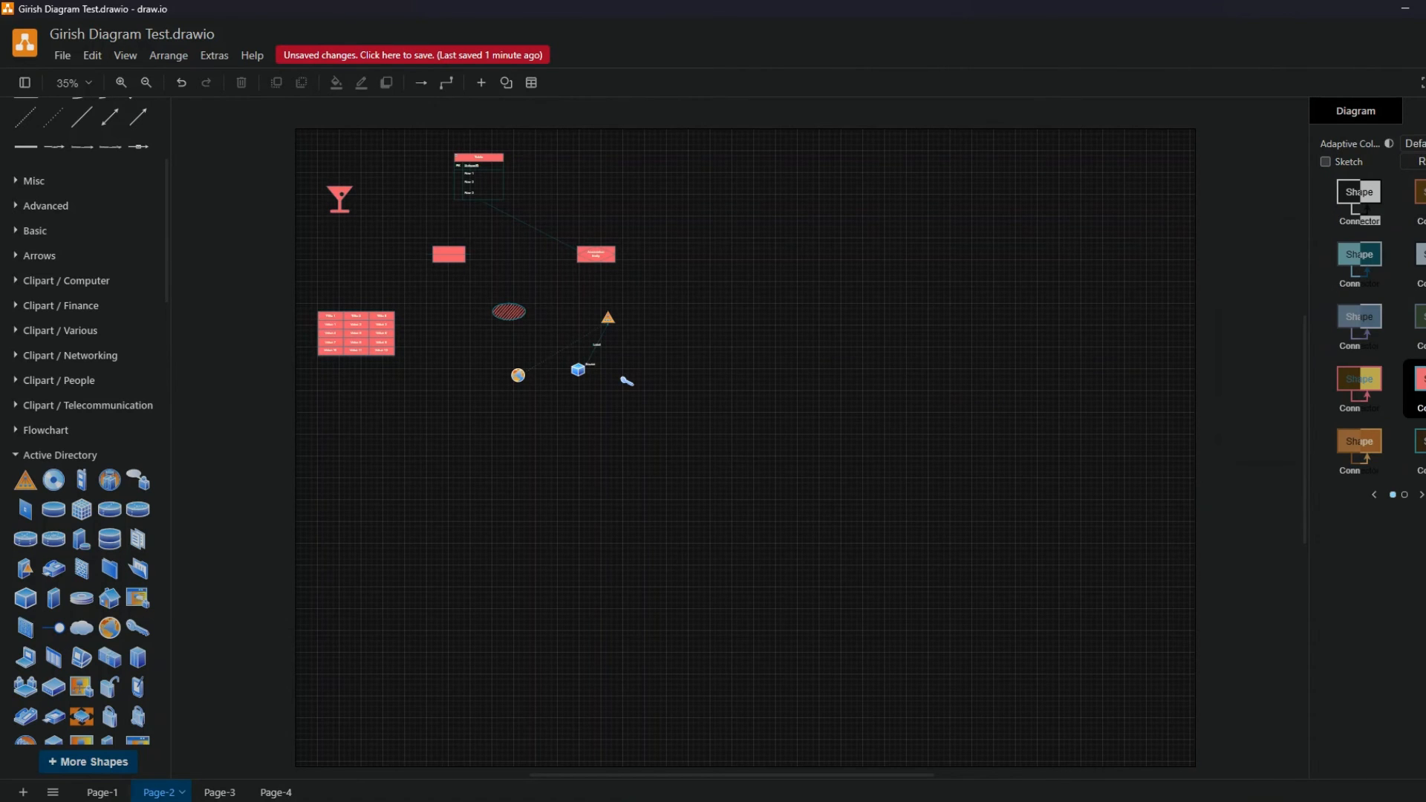
{"action": "scroll", "coordinate": [735, 497], "scroll_direction": "up", "scroll_amount": 4}
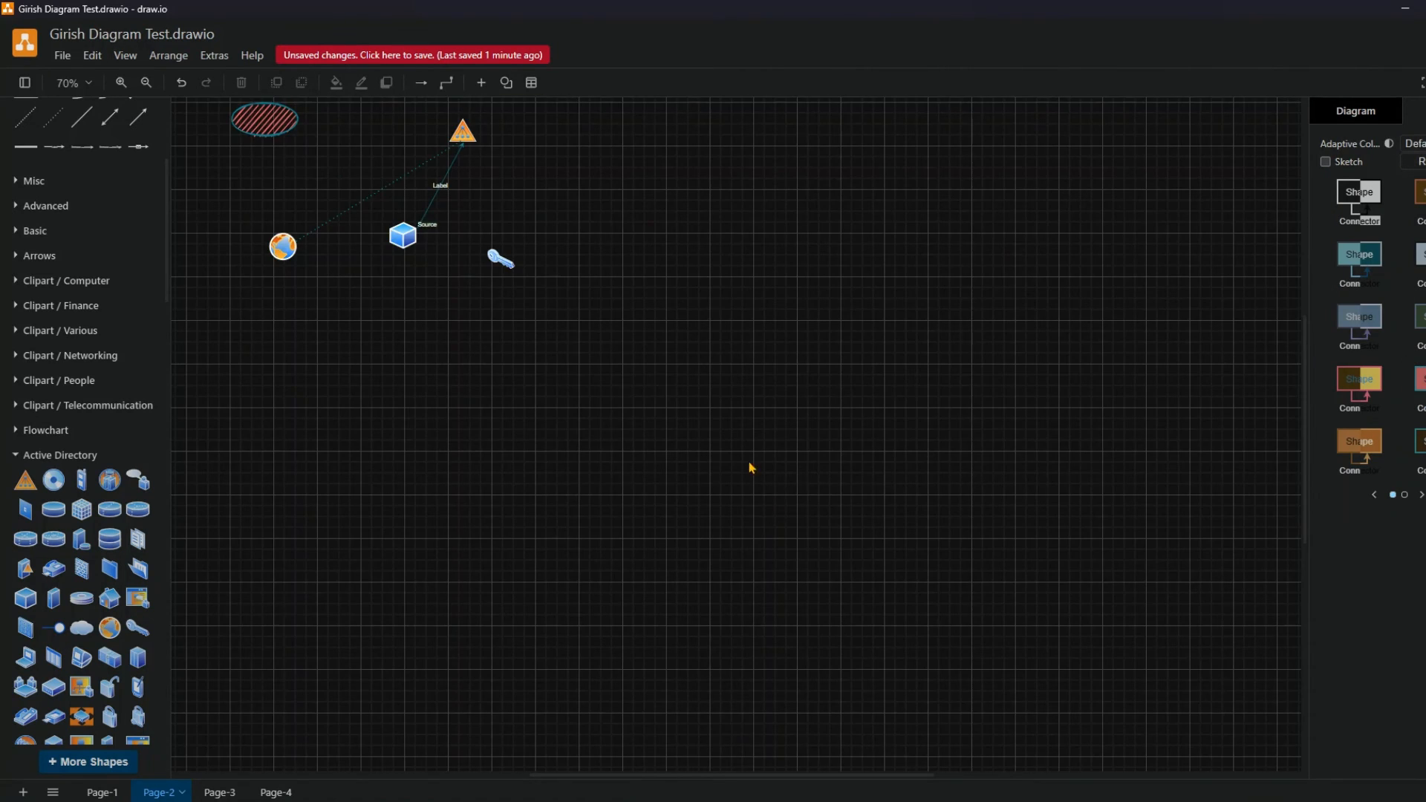
{"action": "left_click_drag", "start_coordinate": [748, 433], "coordinate": [1188, 750]}
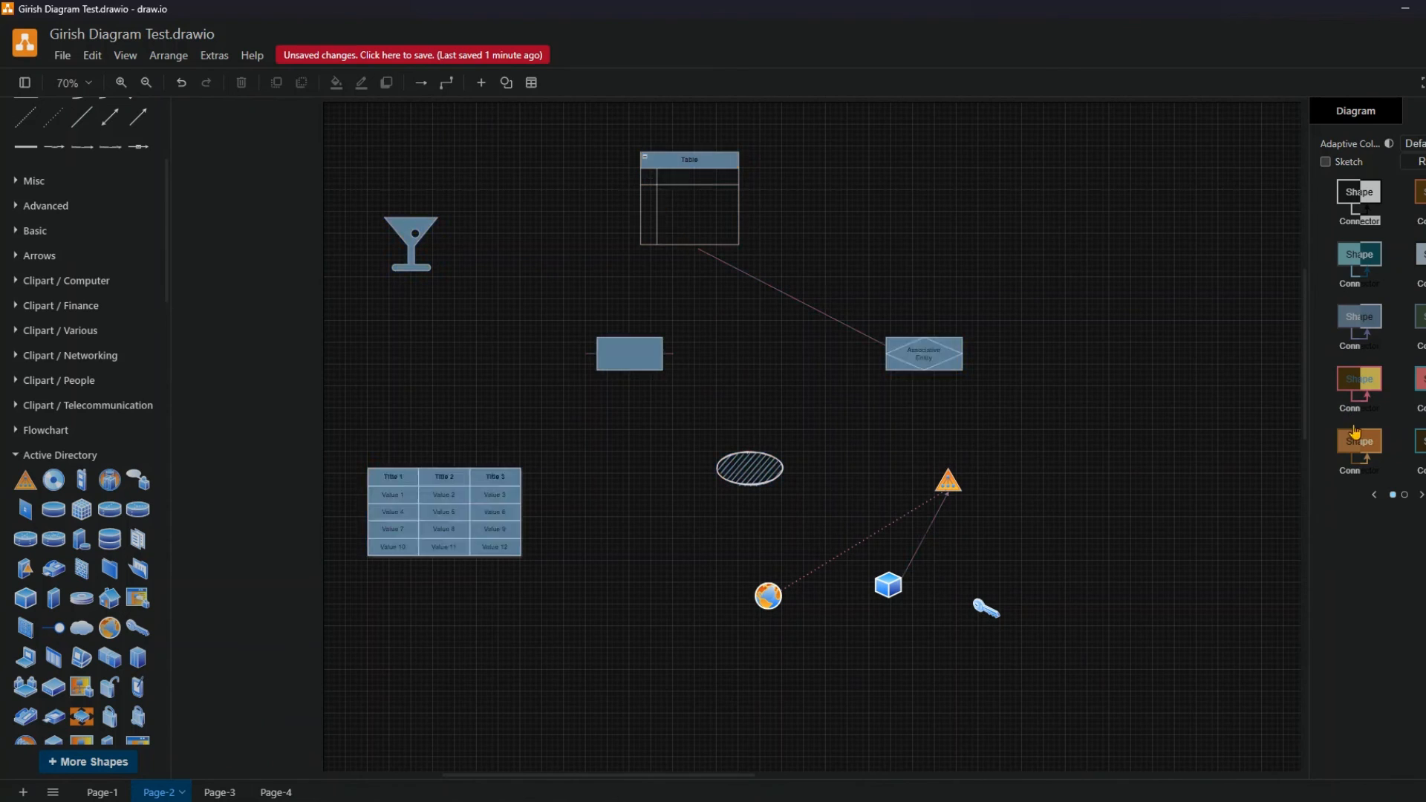
{"action": "left_click", "coordinate": [1364, 448]}
{"action": "left_click", "coordinate": [1359, 260]}
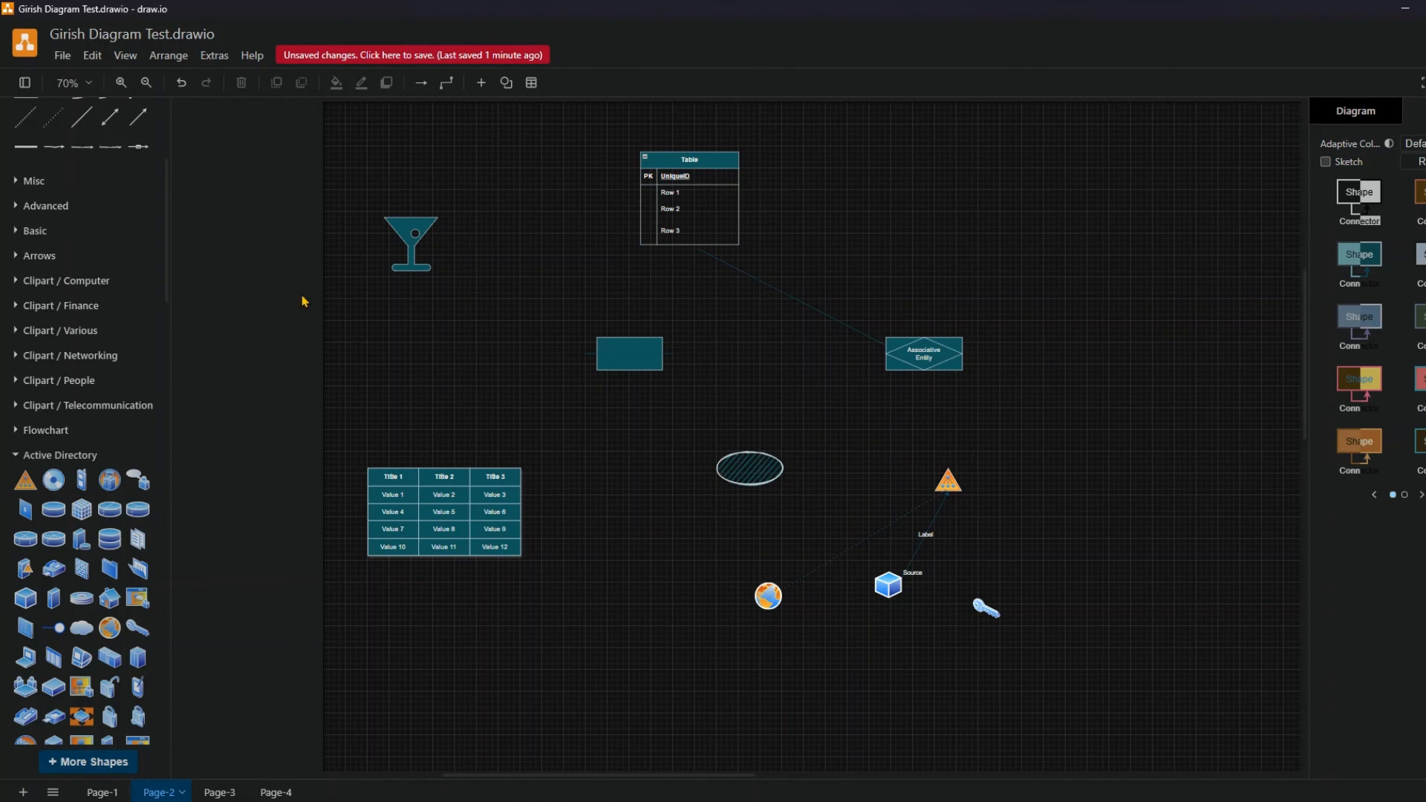
{"action": "scroll", "coordinate": [230, 327], "scroll_direction": "up", "scroll_amount": 5}
{"action": "scroll", "coordinate": [233, 338], "scroll_direction": "down", "scroll_amount": 7}
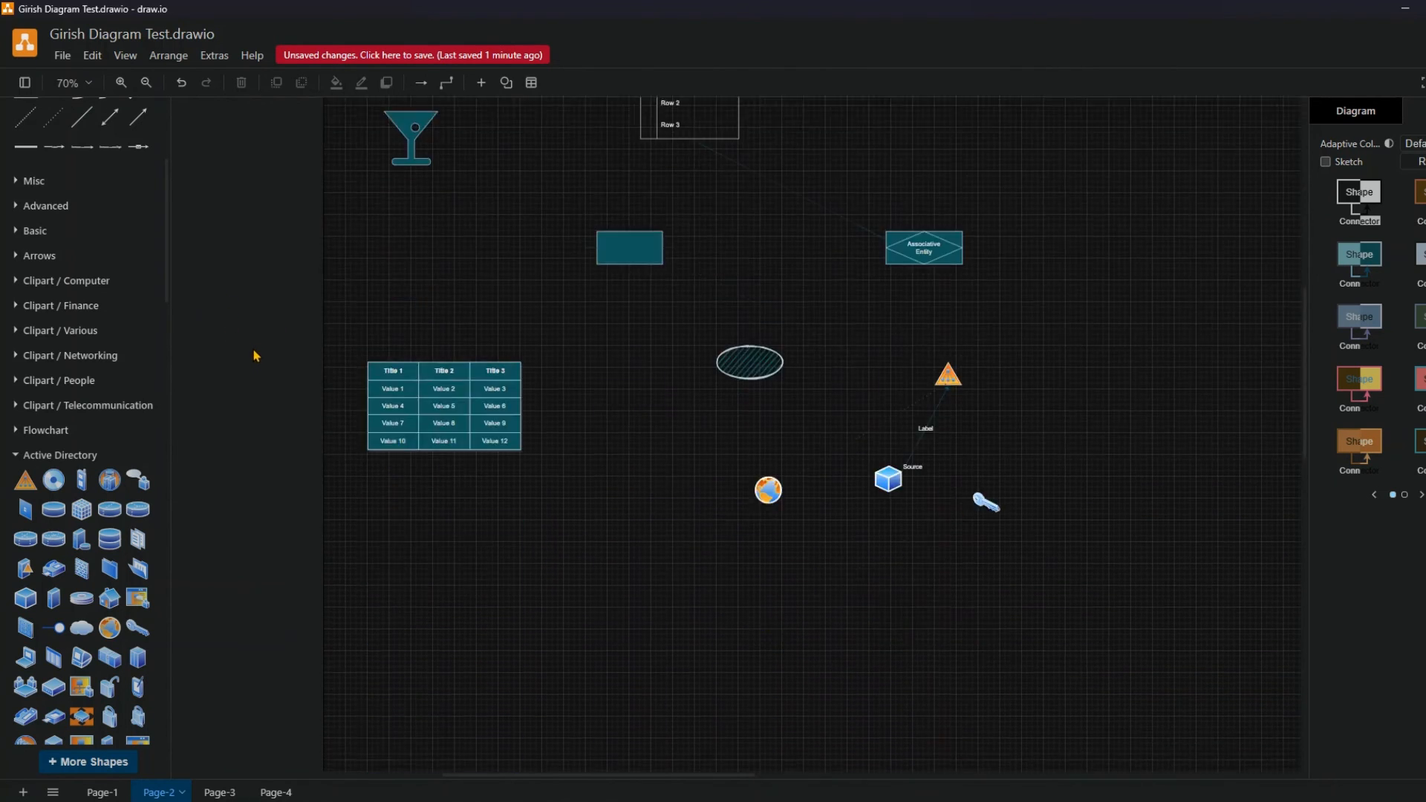
{"action": "scroll", "coordinate": [165, 157], "scroll_direction": "up", "scroll_amount": 4}
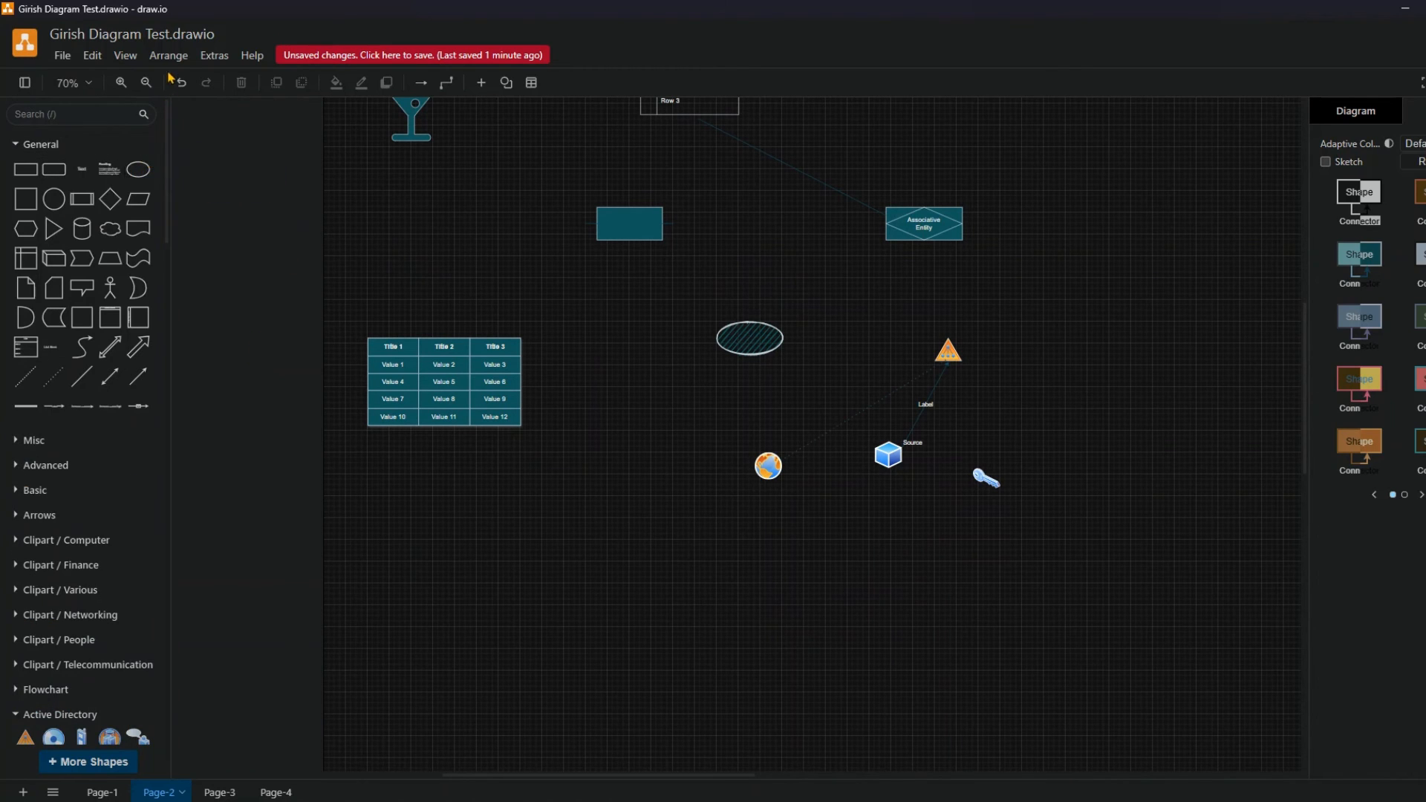
{"action": "left_click", "coordinate": [62, 57]}
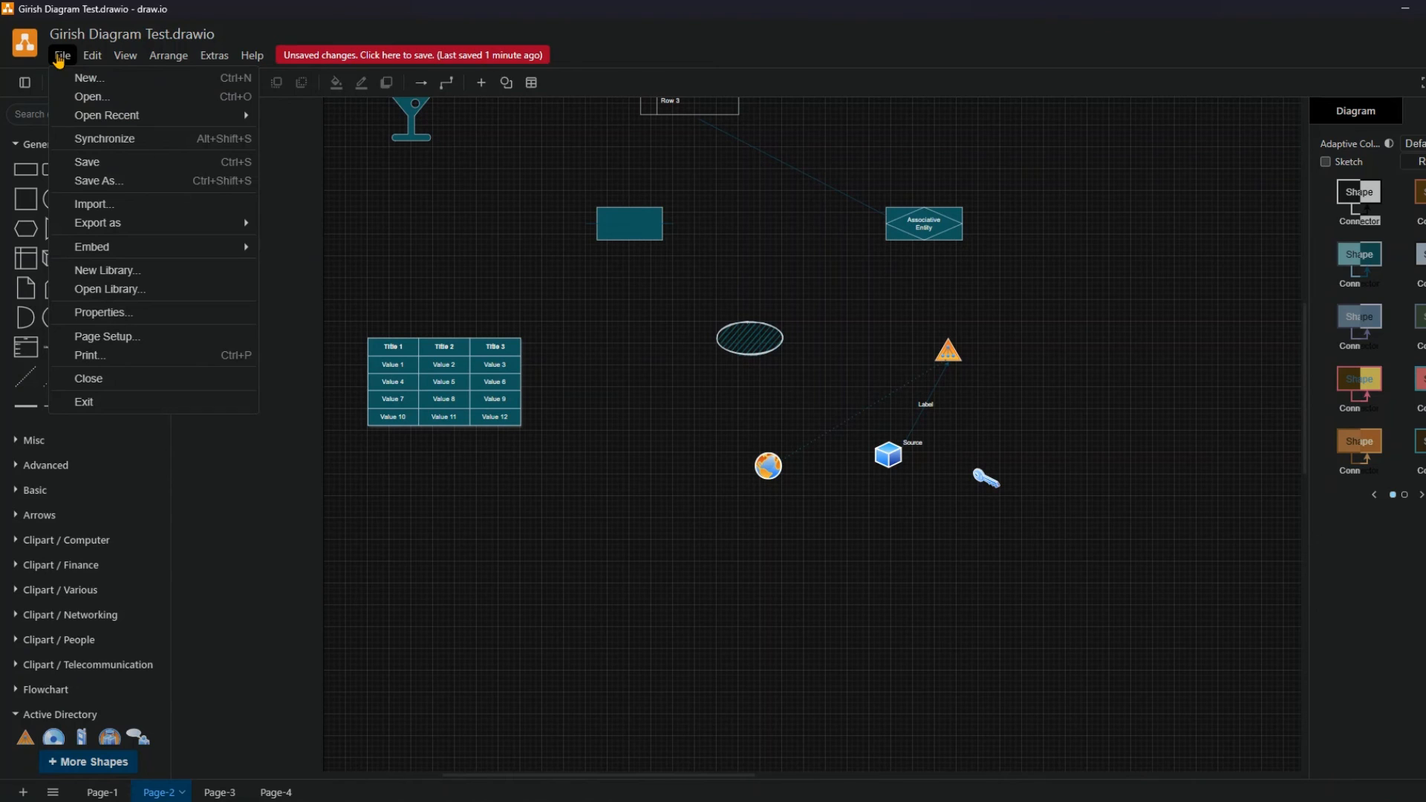
{"action": "mouse_move", "coordinate": [254, 59]}
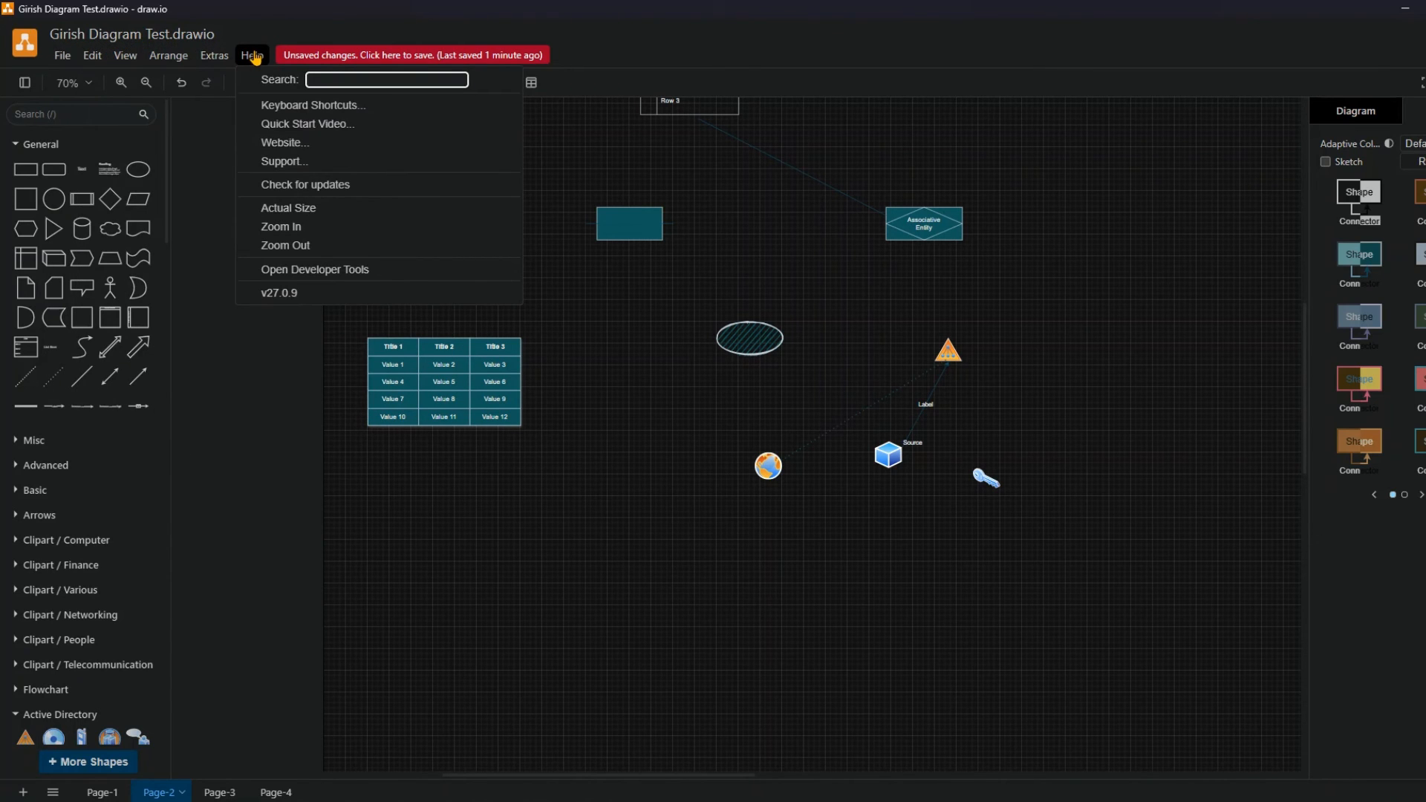
{"action": "mouse_move", "coordinate": [137, 65]}
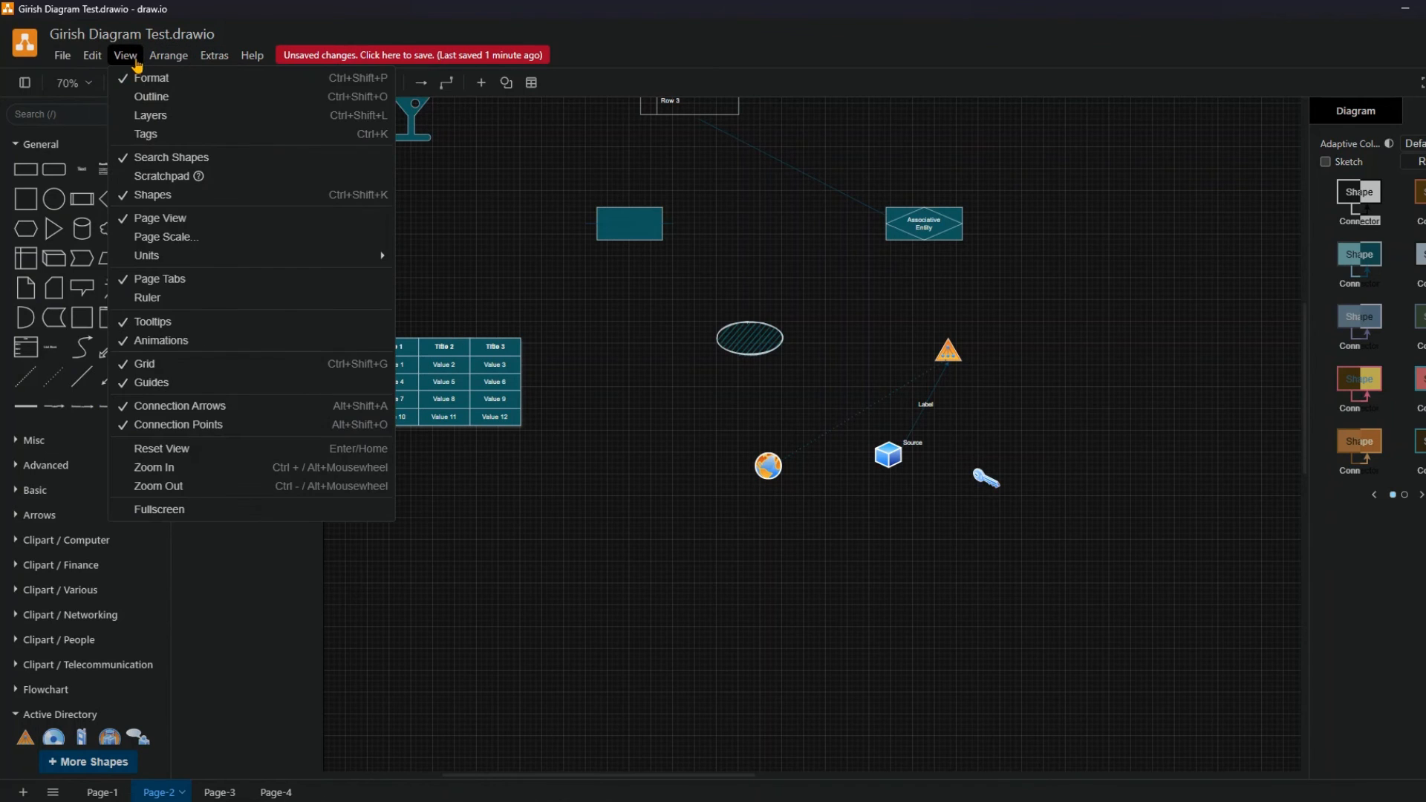
- Save the diagram's unsaved changes to the existing file
{"action": "mouse_move", "coordinate": [92, 59]}
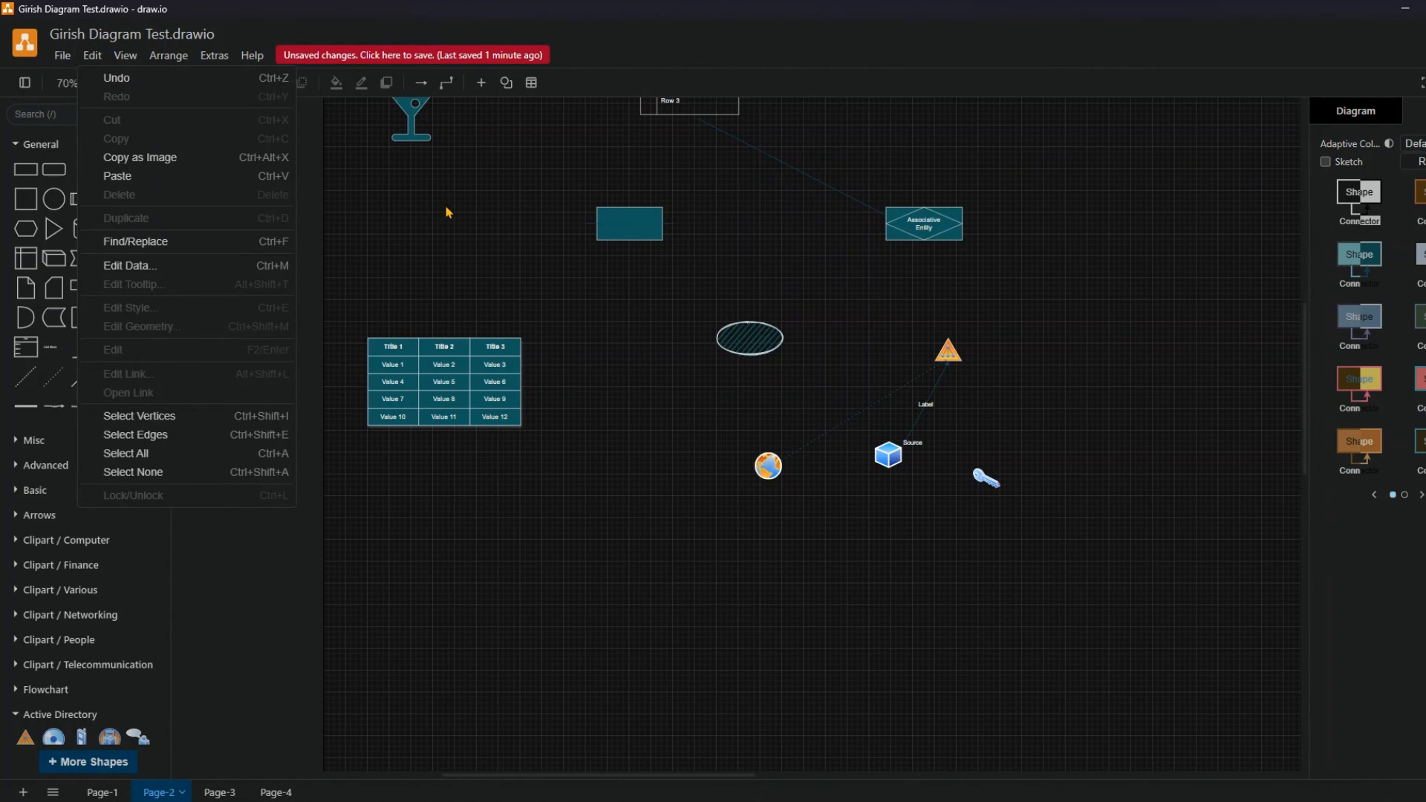
{"action": "scroll", "coordinate": [457, 223], "scroll_direction": "up", "scroll_amount": 5}
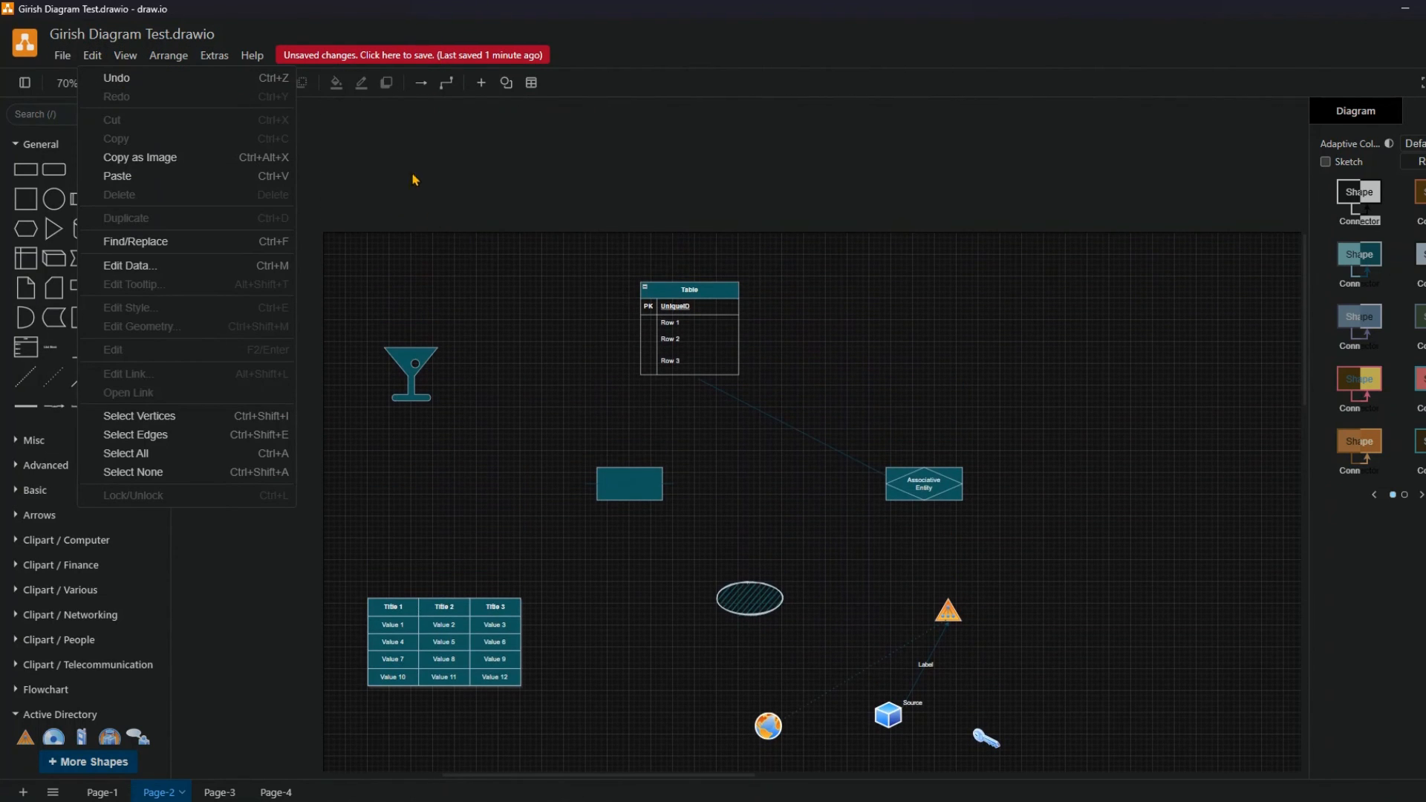
{"action": "left_click", "coordinate": [415, 178]}
{"action": "left_click", "coordinate": [415, 57]}
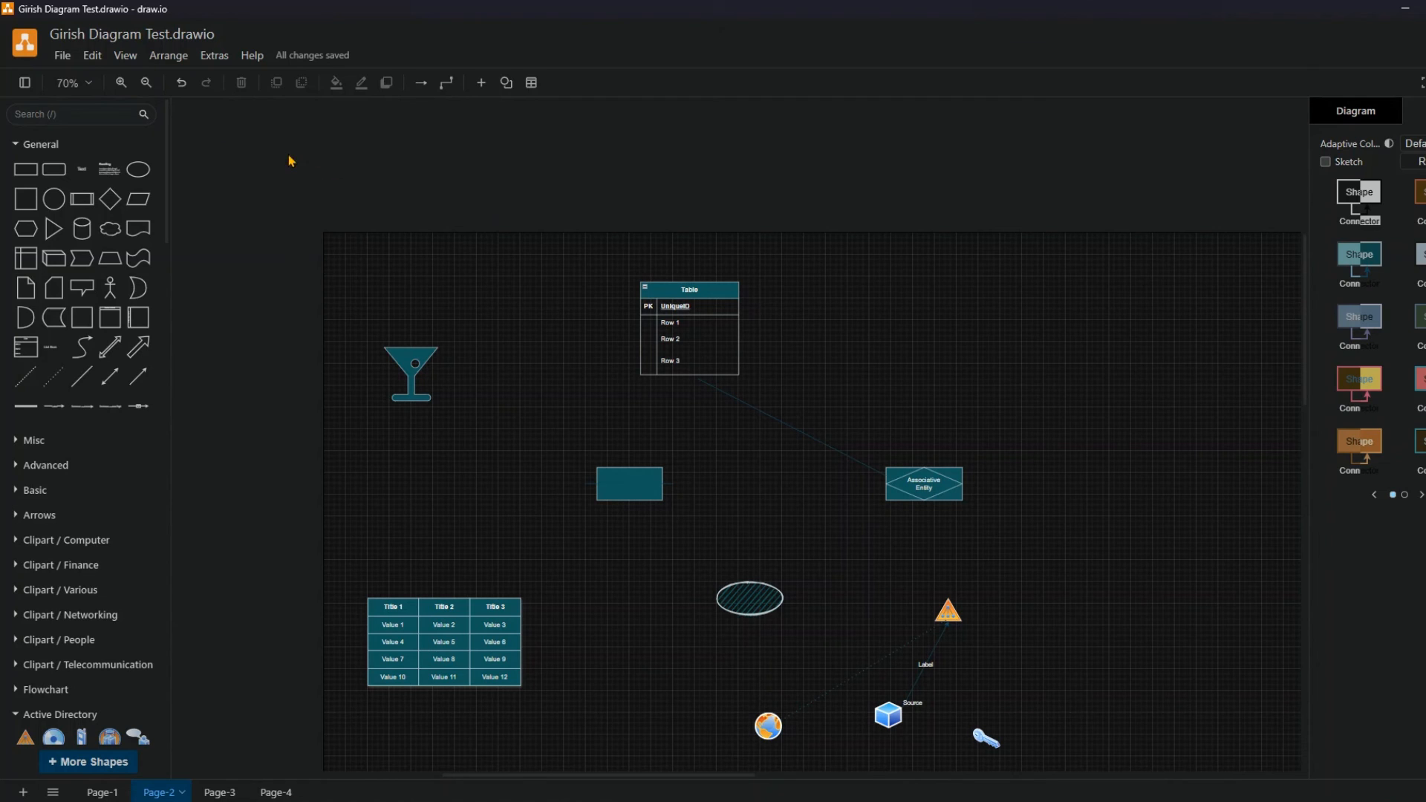
- Examine the advanced export settings, including the available file formats and DPI choices, and cancel without exporting
{"action": "left_click", "coordinate": [64, 59]}
{"action": "mouse_move", "coordinate": [120, 232]}
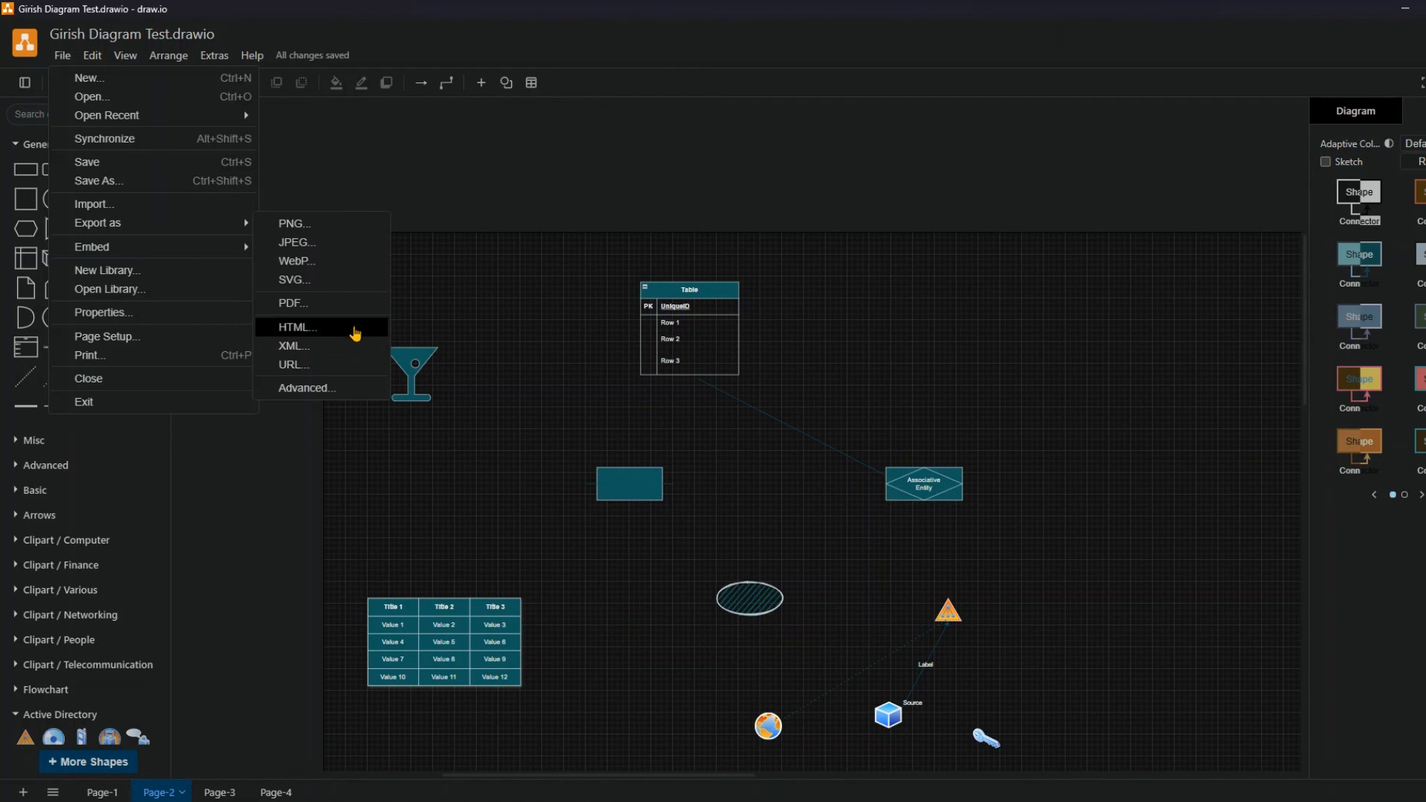
{"action": "left_click", "coordinate": [340, 390]}
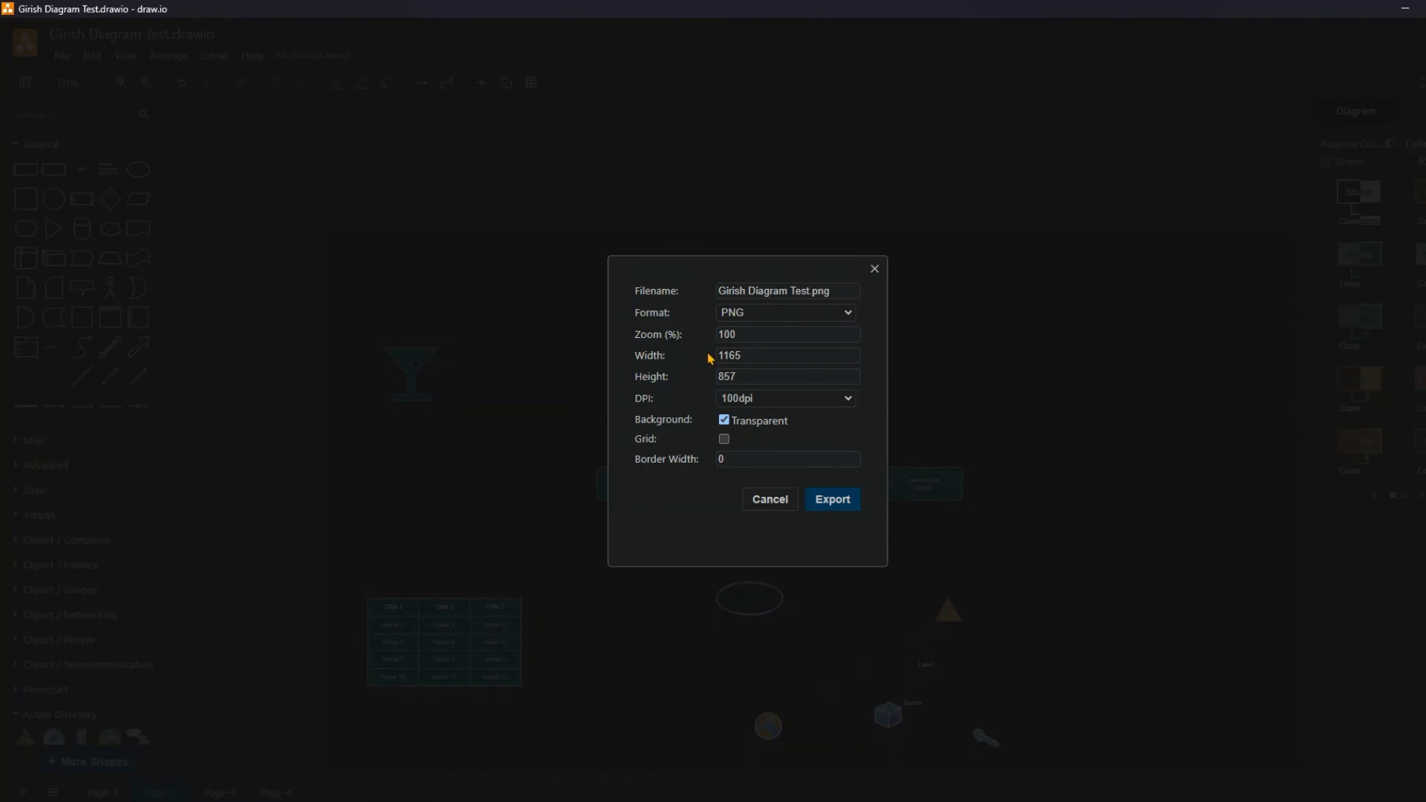
{"action": "left_click", "coordinate": [771, 312]}
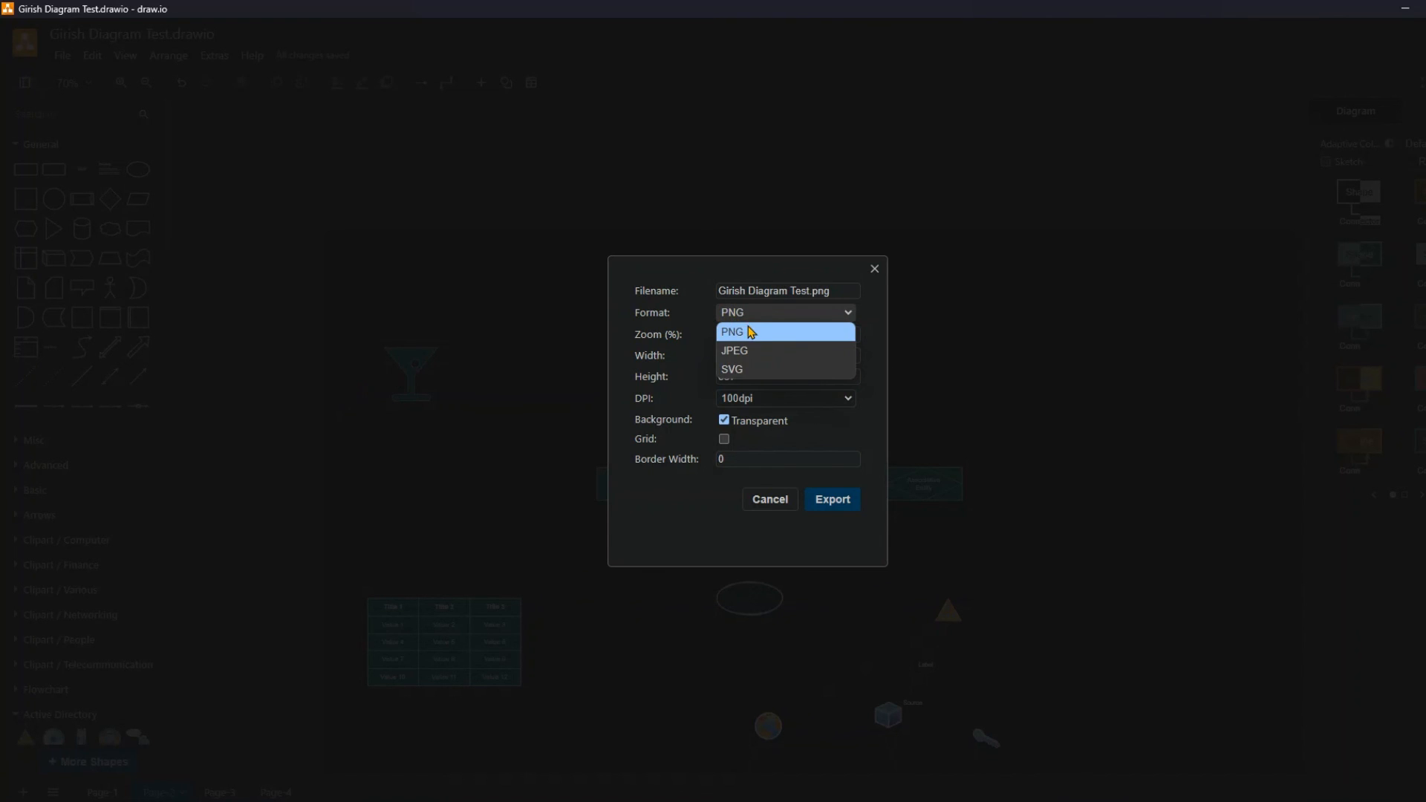
{"action": "left_click", "coordinate": [882, 339]}
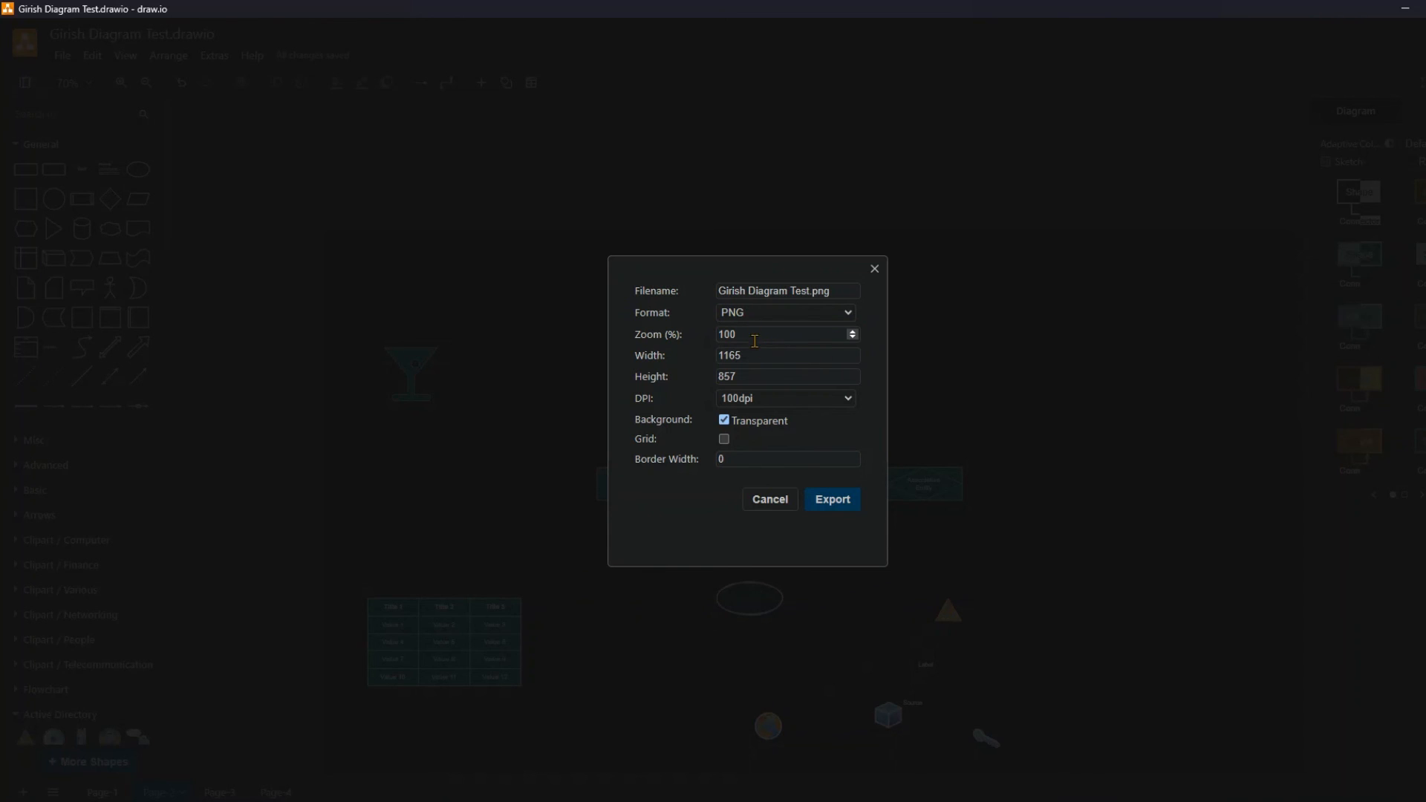
{"action": "left_click", "coordinate": [759, 401]}
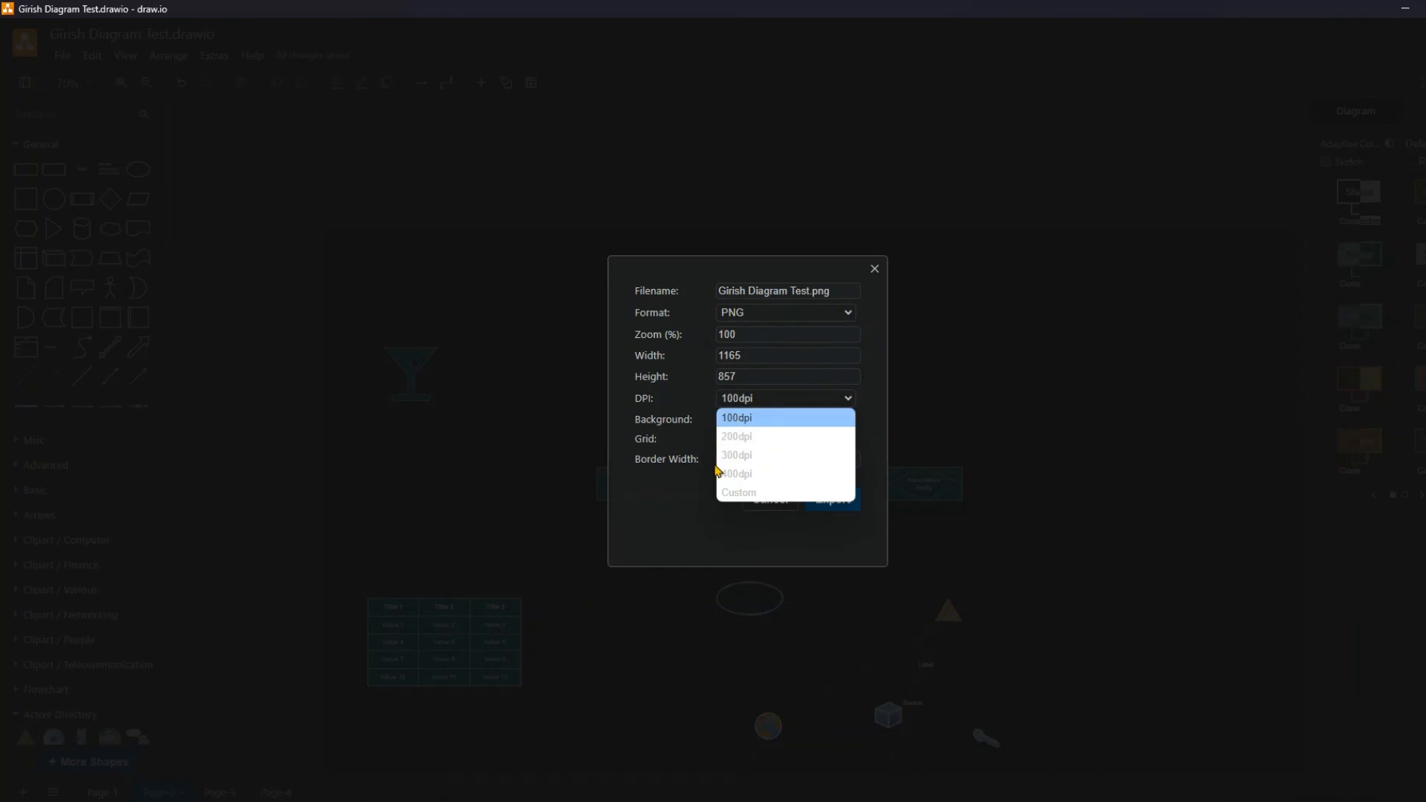
{"action": "left_click", "coordinate": [880, 418]}
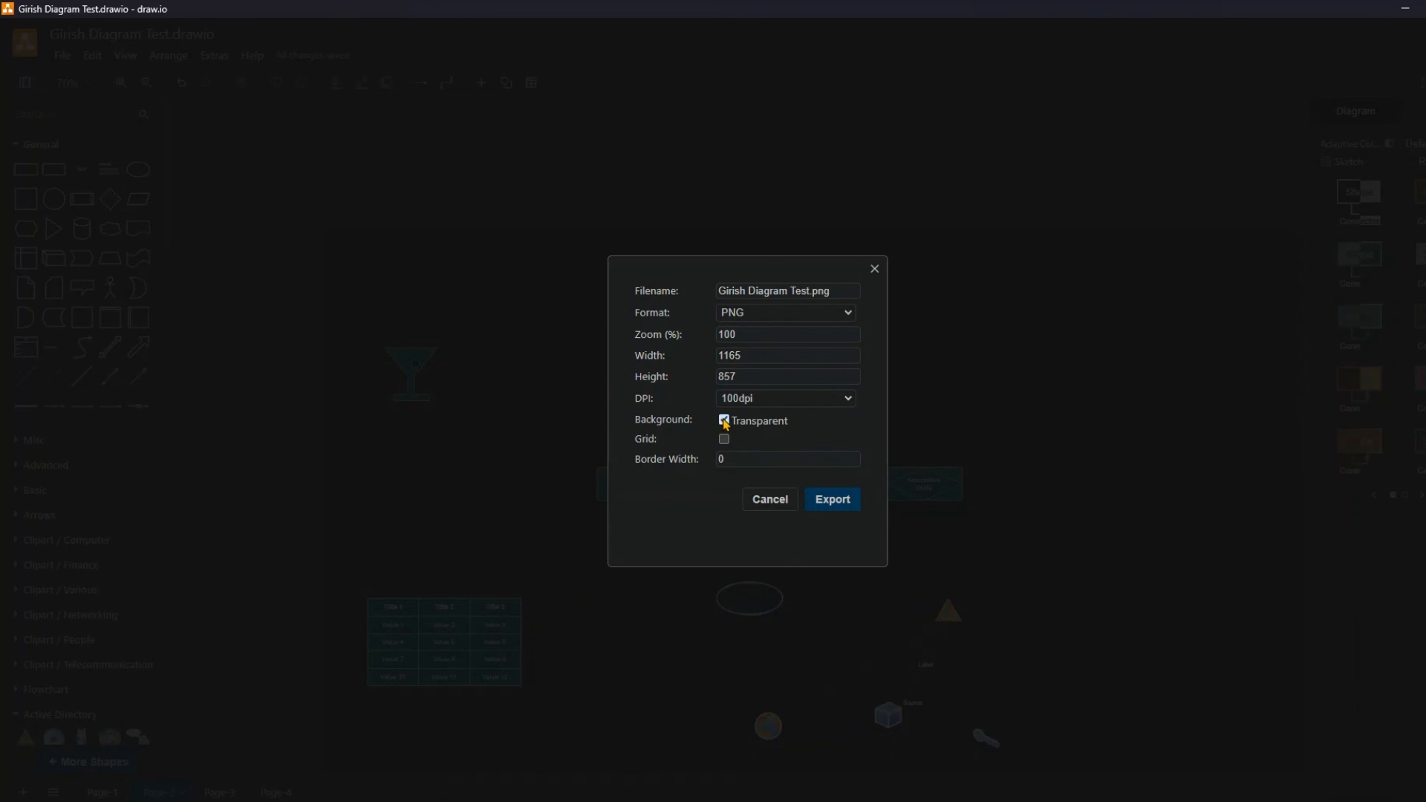
{"action": "left_click", "coordinate": [779, 503]}
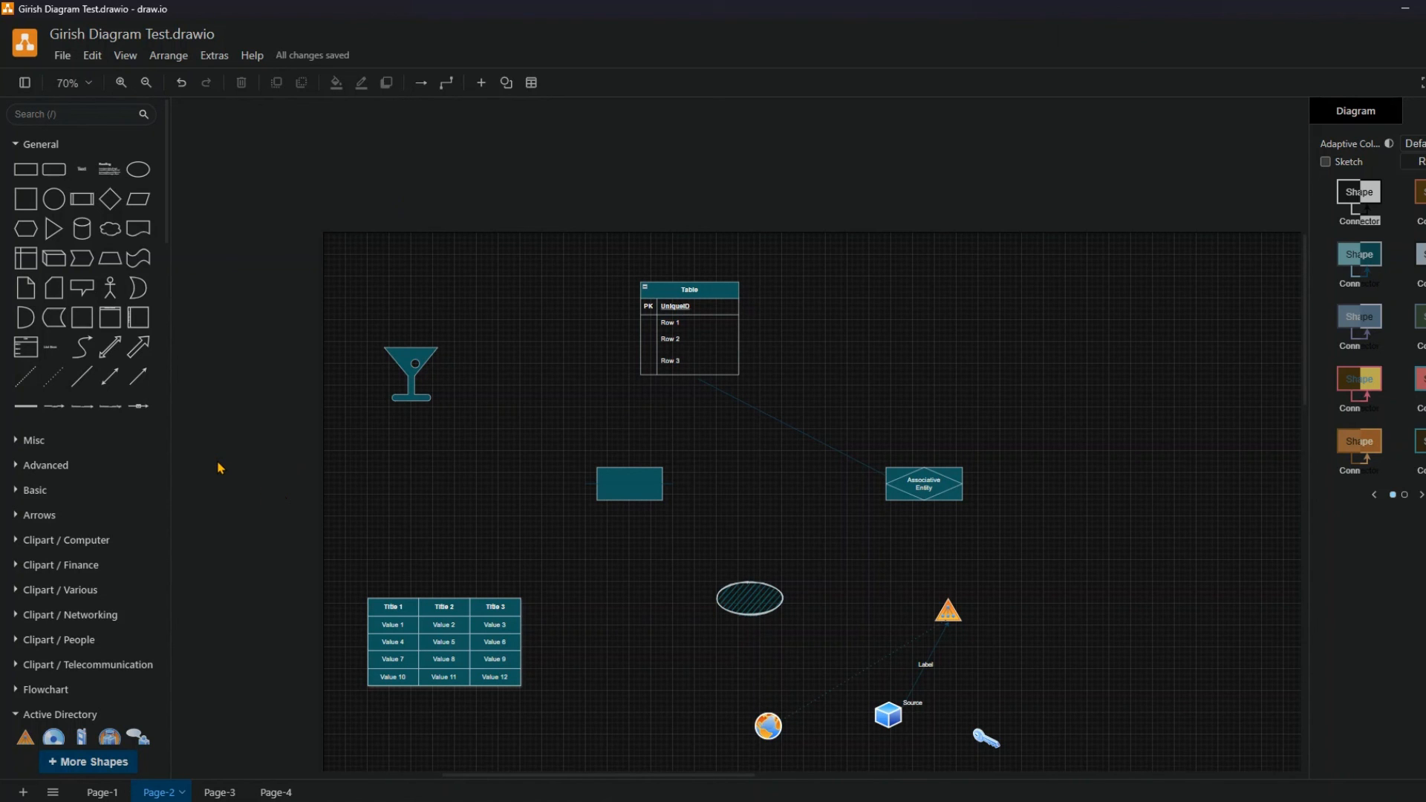
{"action": "scroll", "coordinate": [223, 461], "scroll_direction": "down", "scroll_amount": 5}
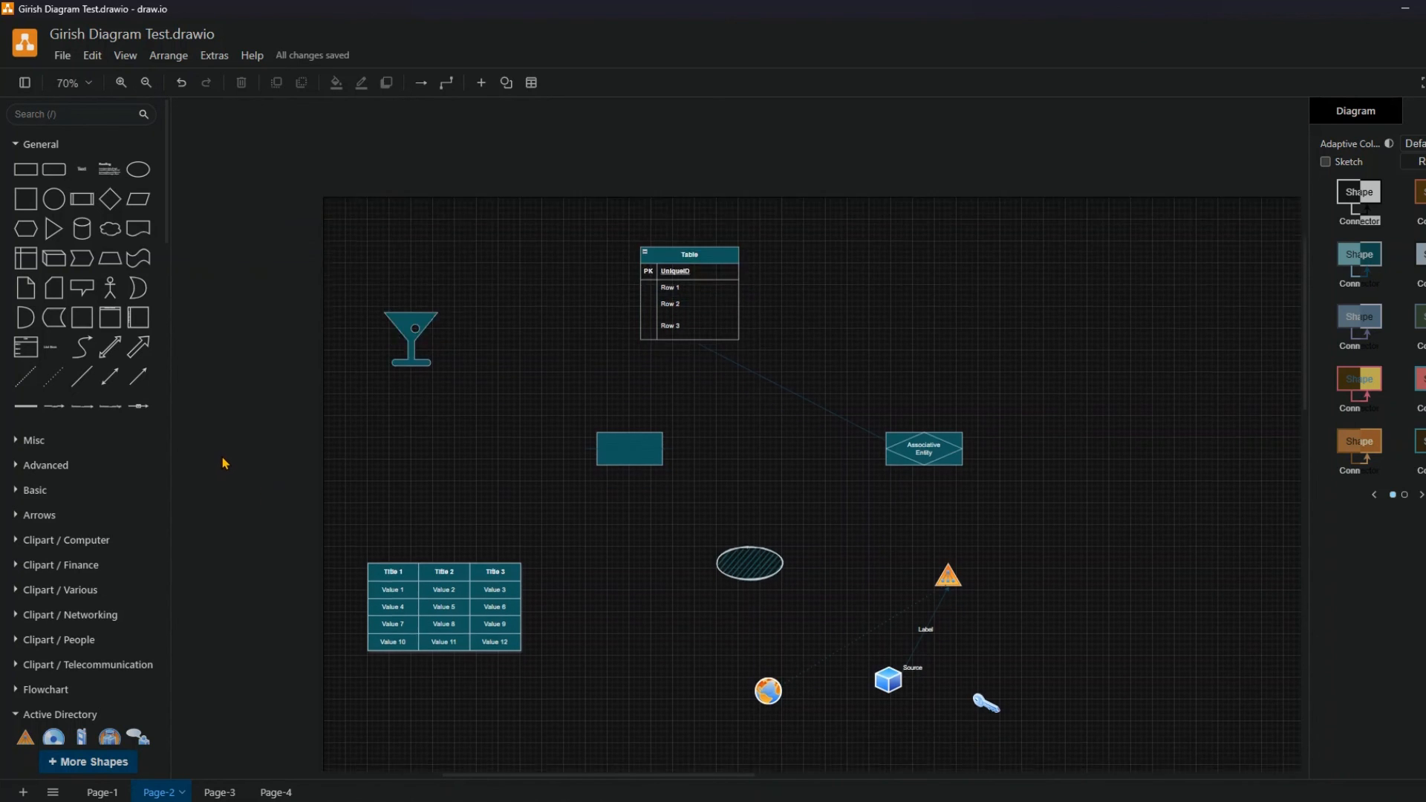
{"action": "scroll", "coordinate": [223, 464], "scroll_direction": "up", "scroll_amount": 7}
{"action": "scroll", "coordinate": [224, 467], "scroll_direction": "down", "scroll_amount": 4}
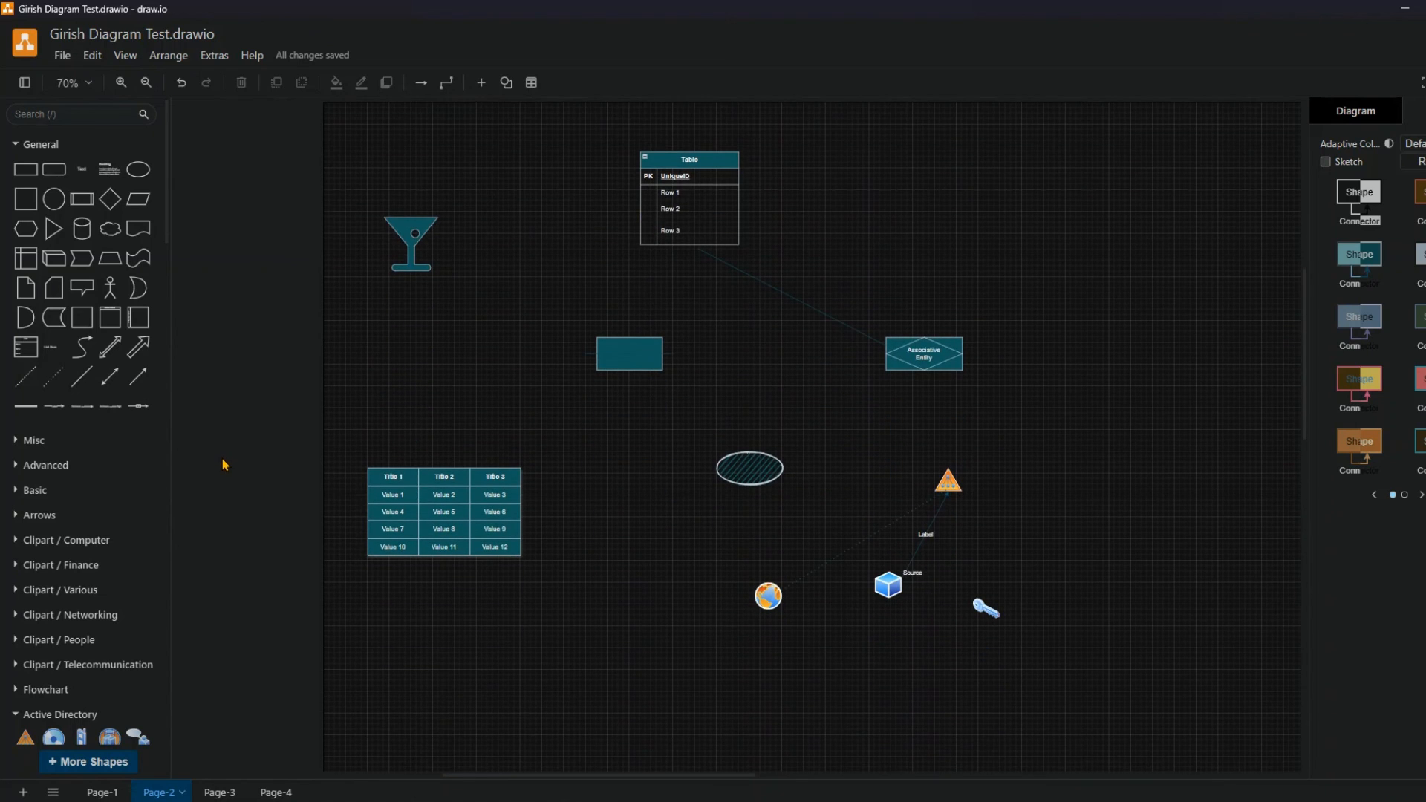